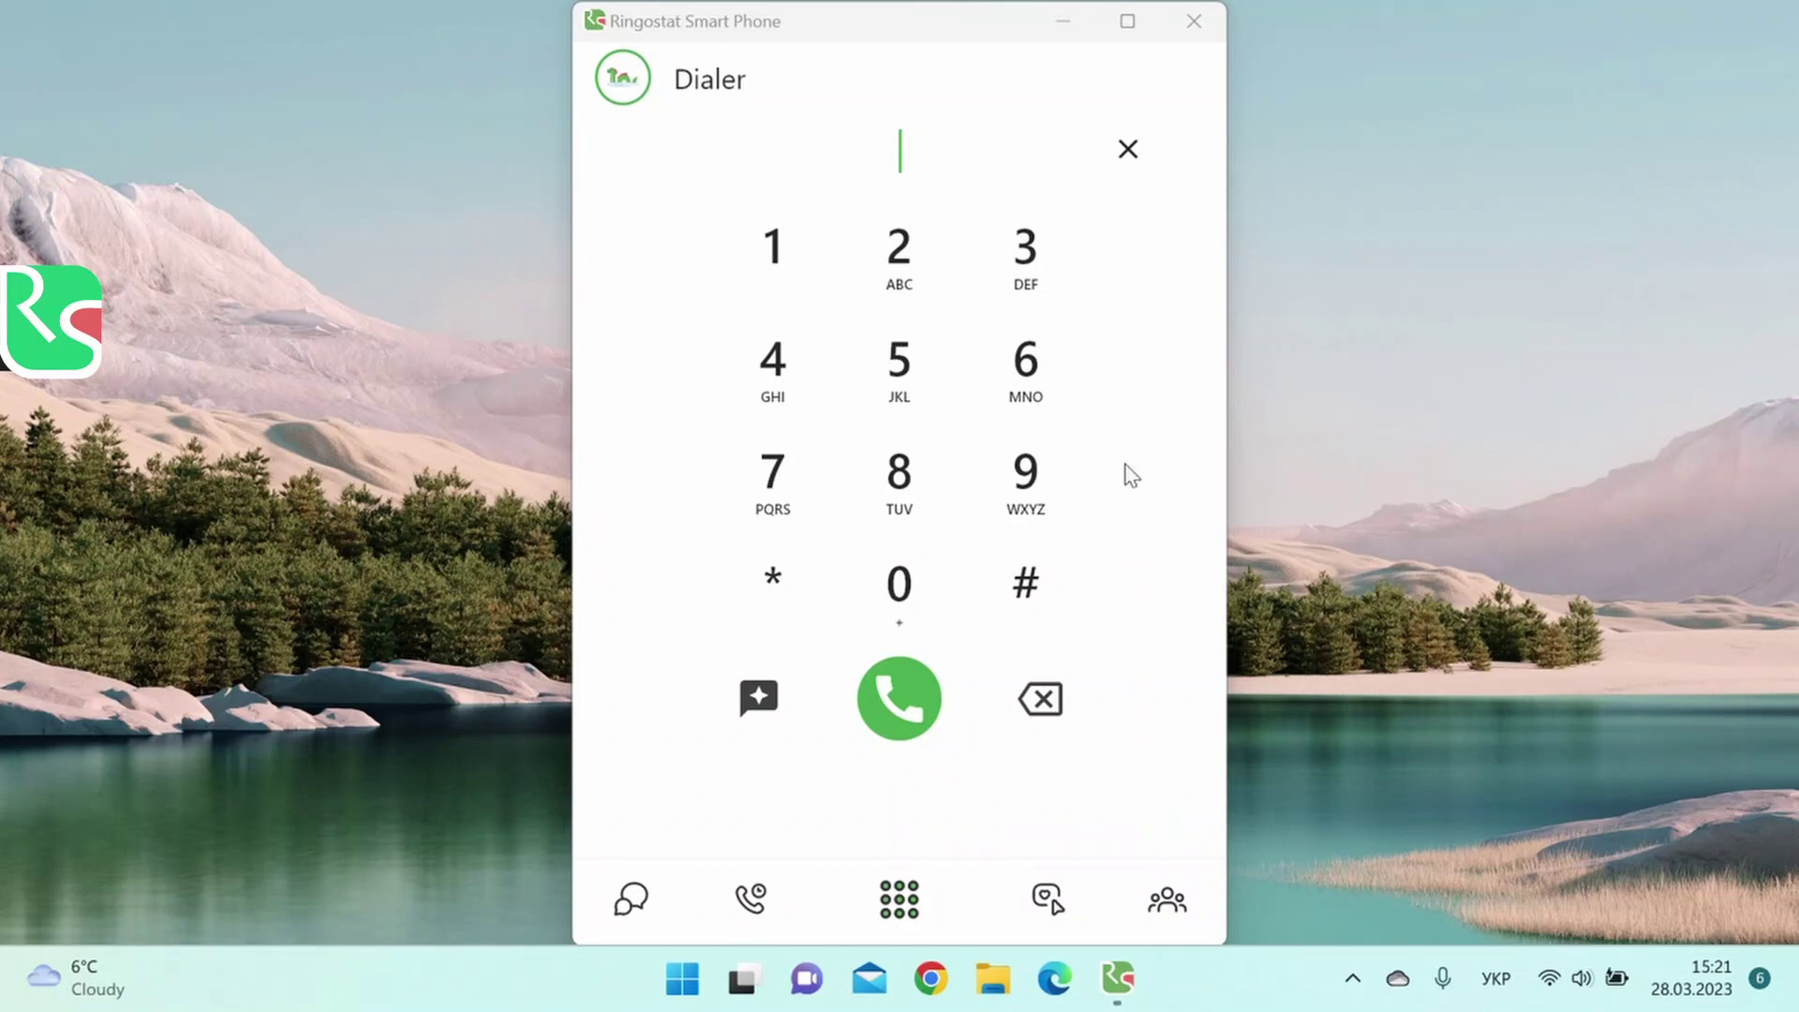
Minimise and restore the phone window, then cancel closing the app so it keeps running.
{"action": "left_click", "coordinate": [1061, 34]}
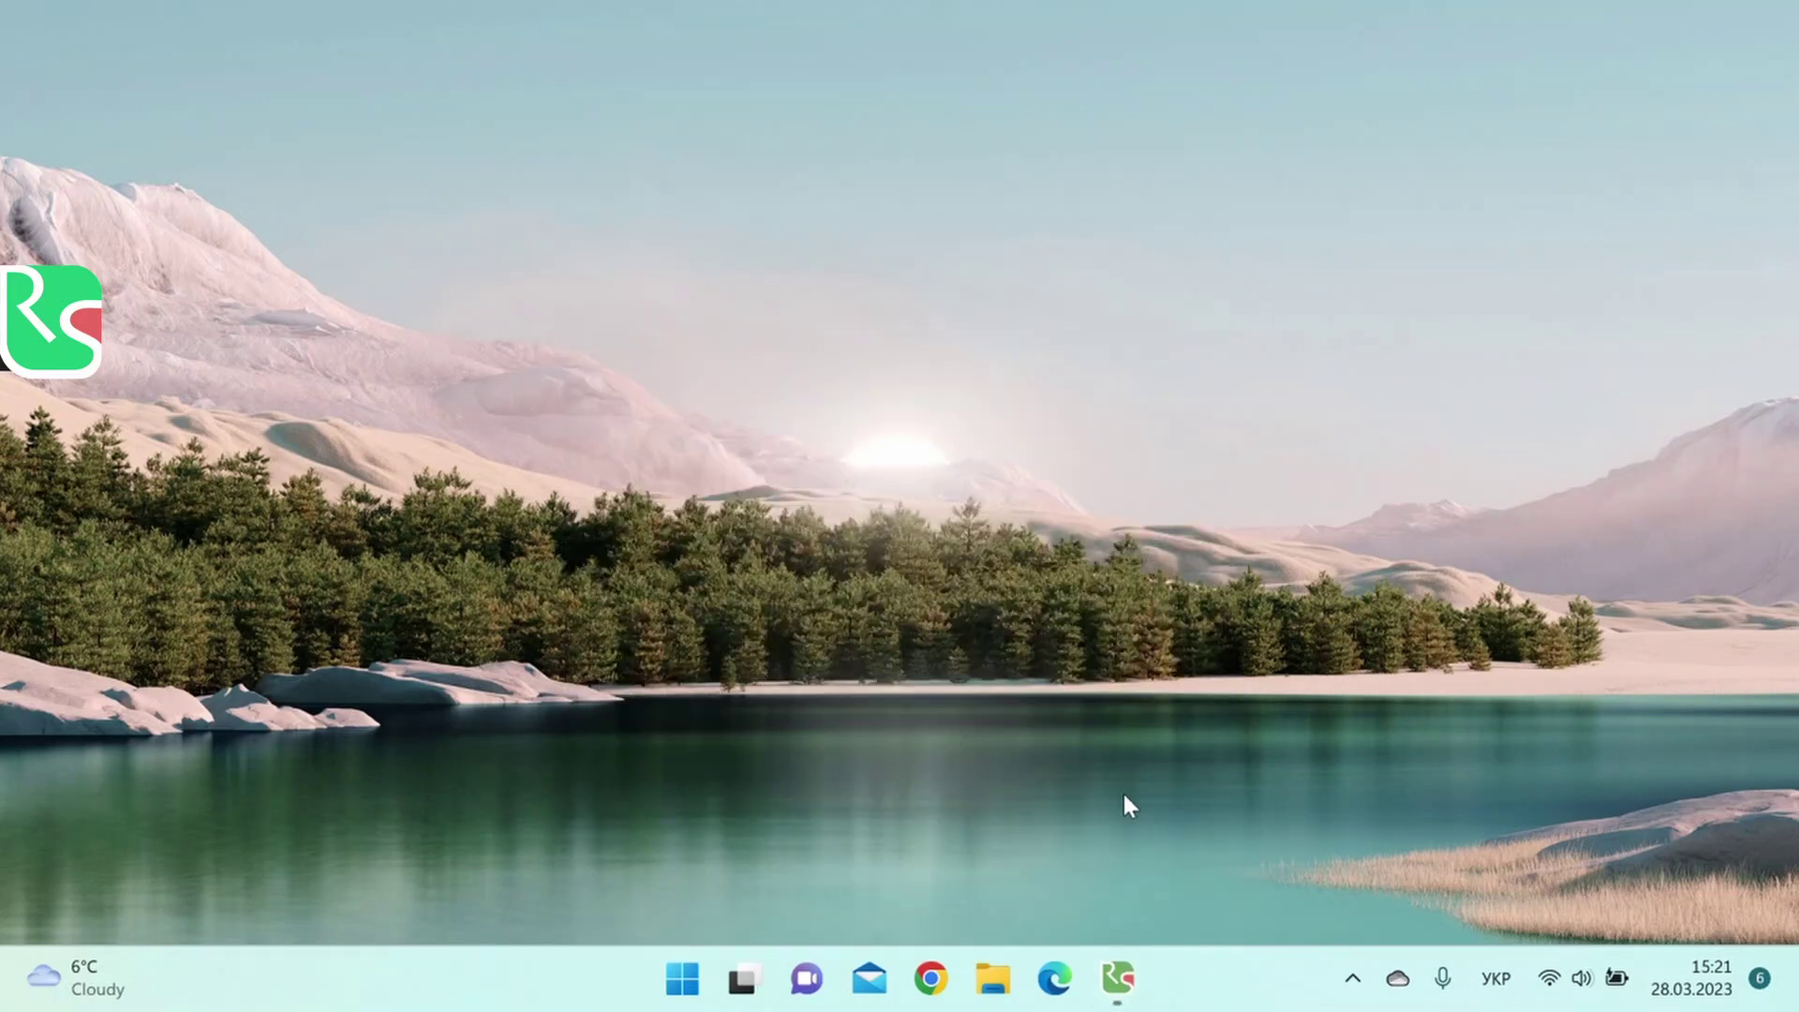
{"action": "left_click", "coordinate": [1118, 977]}
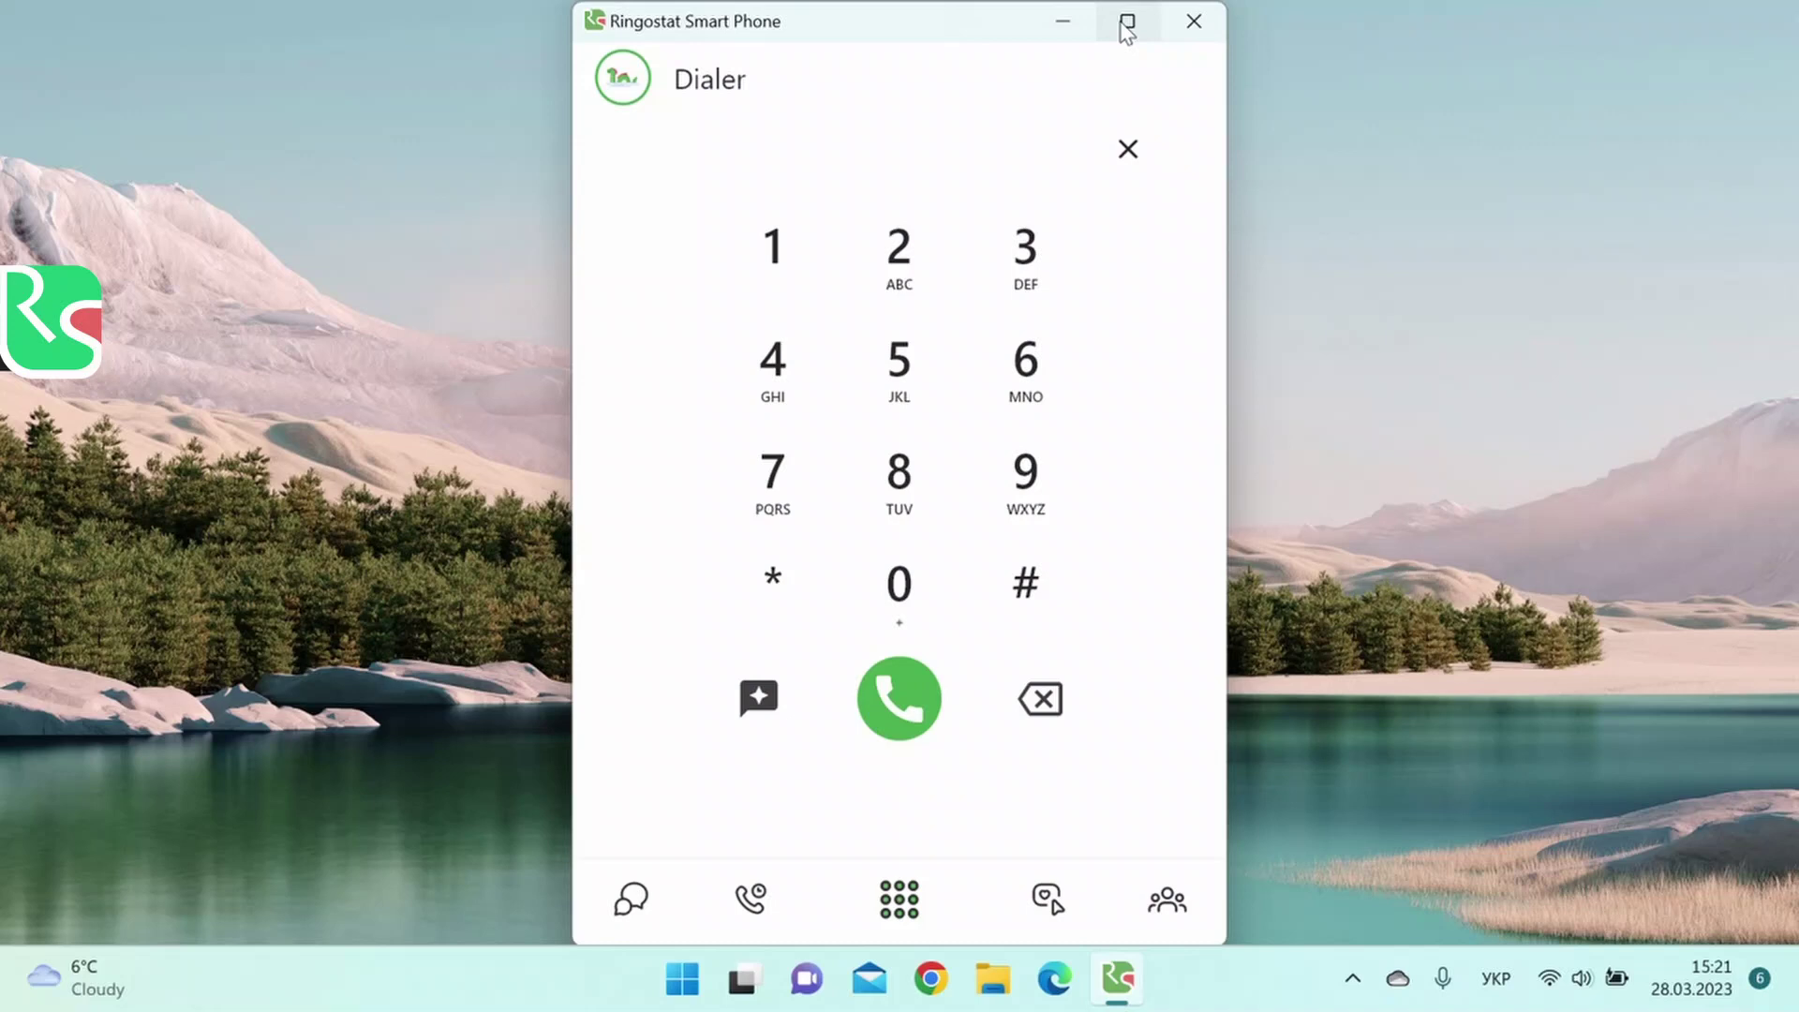
{"action": "mouse_move", "coordinate": [1126, 28]}
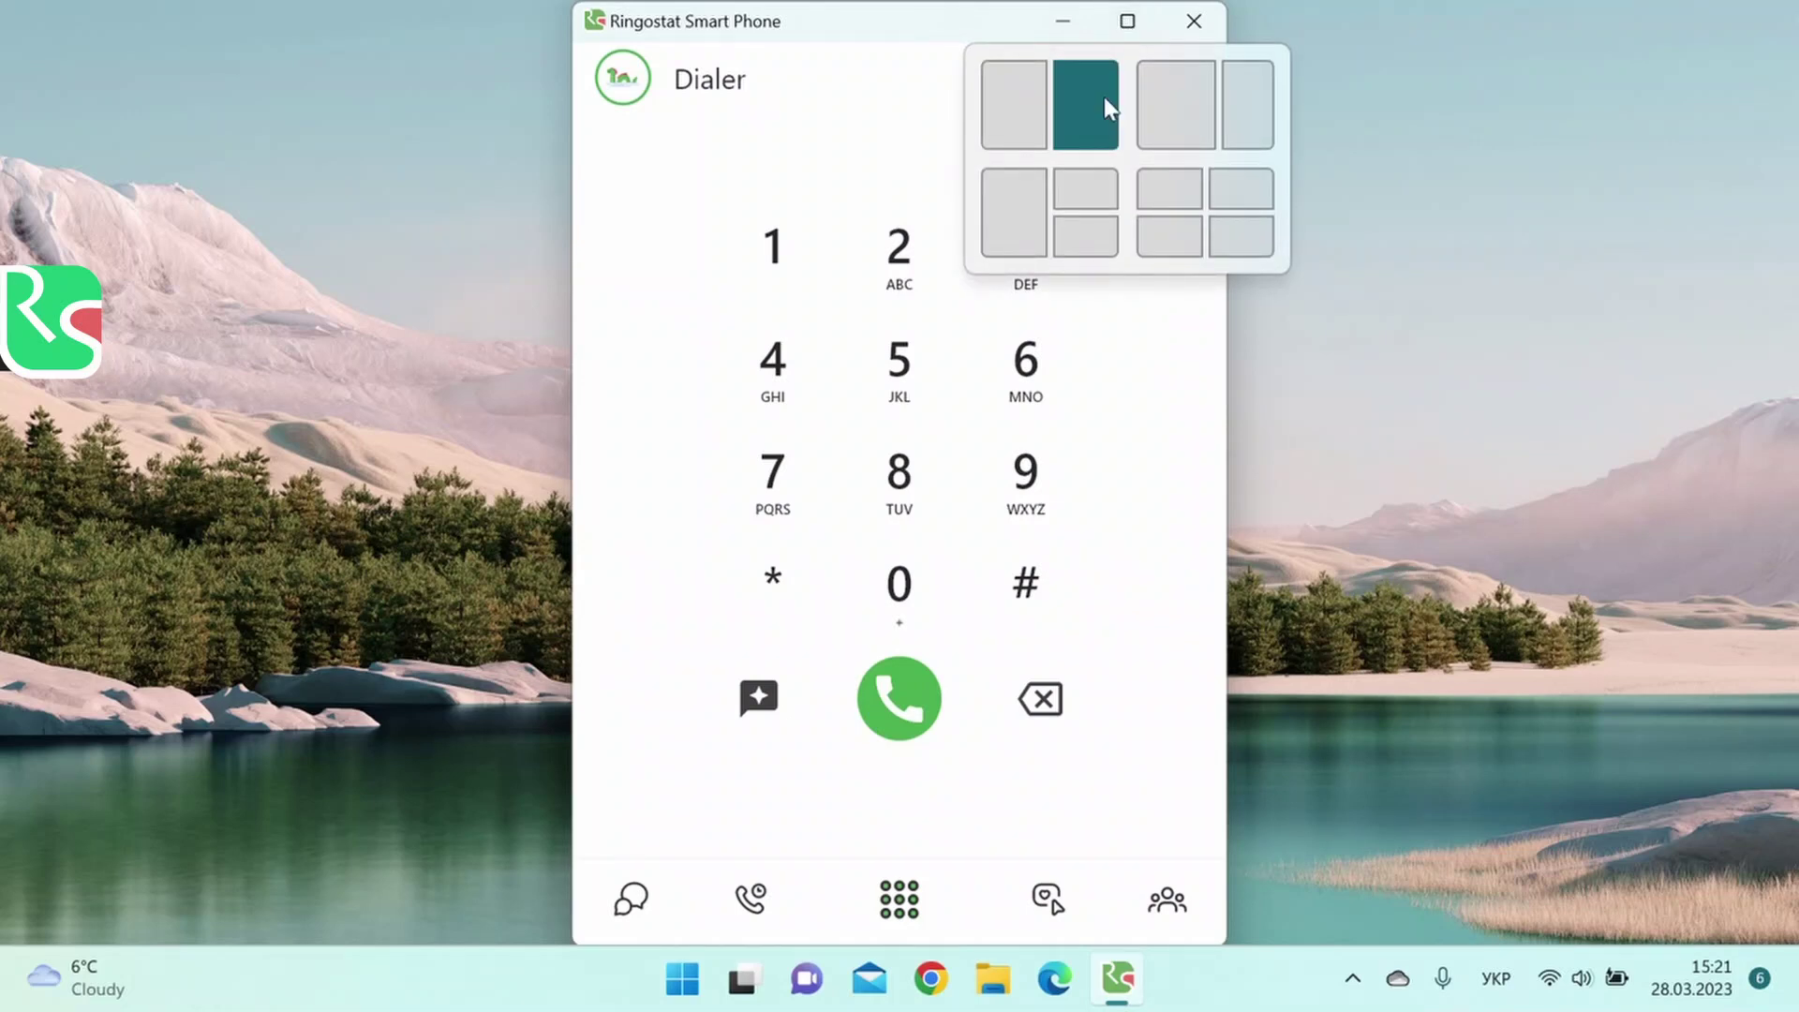
{"action": "left_click", "coordinate": [1194, 20]}
{"action": "left_click", "coordinate": [1037, 583]}
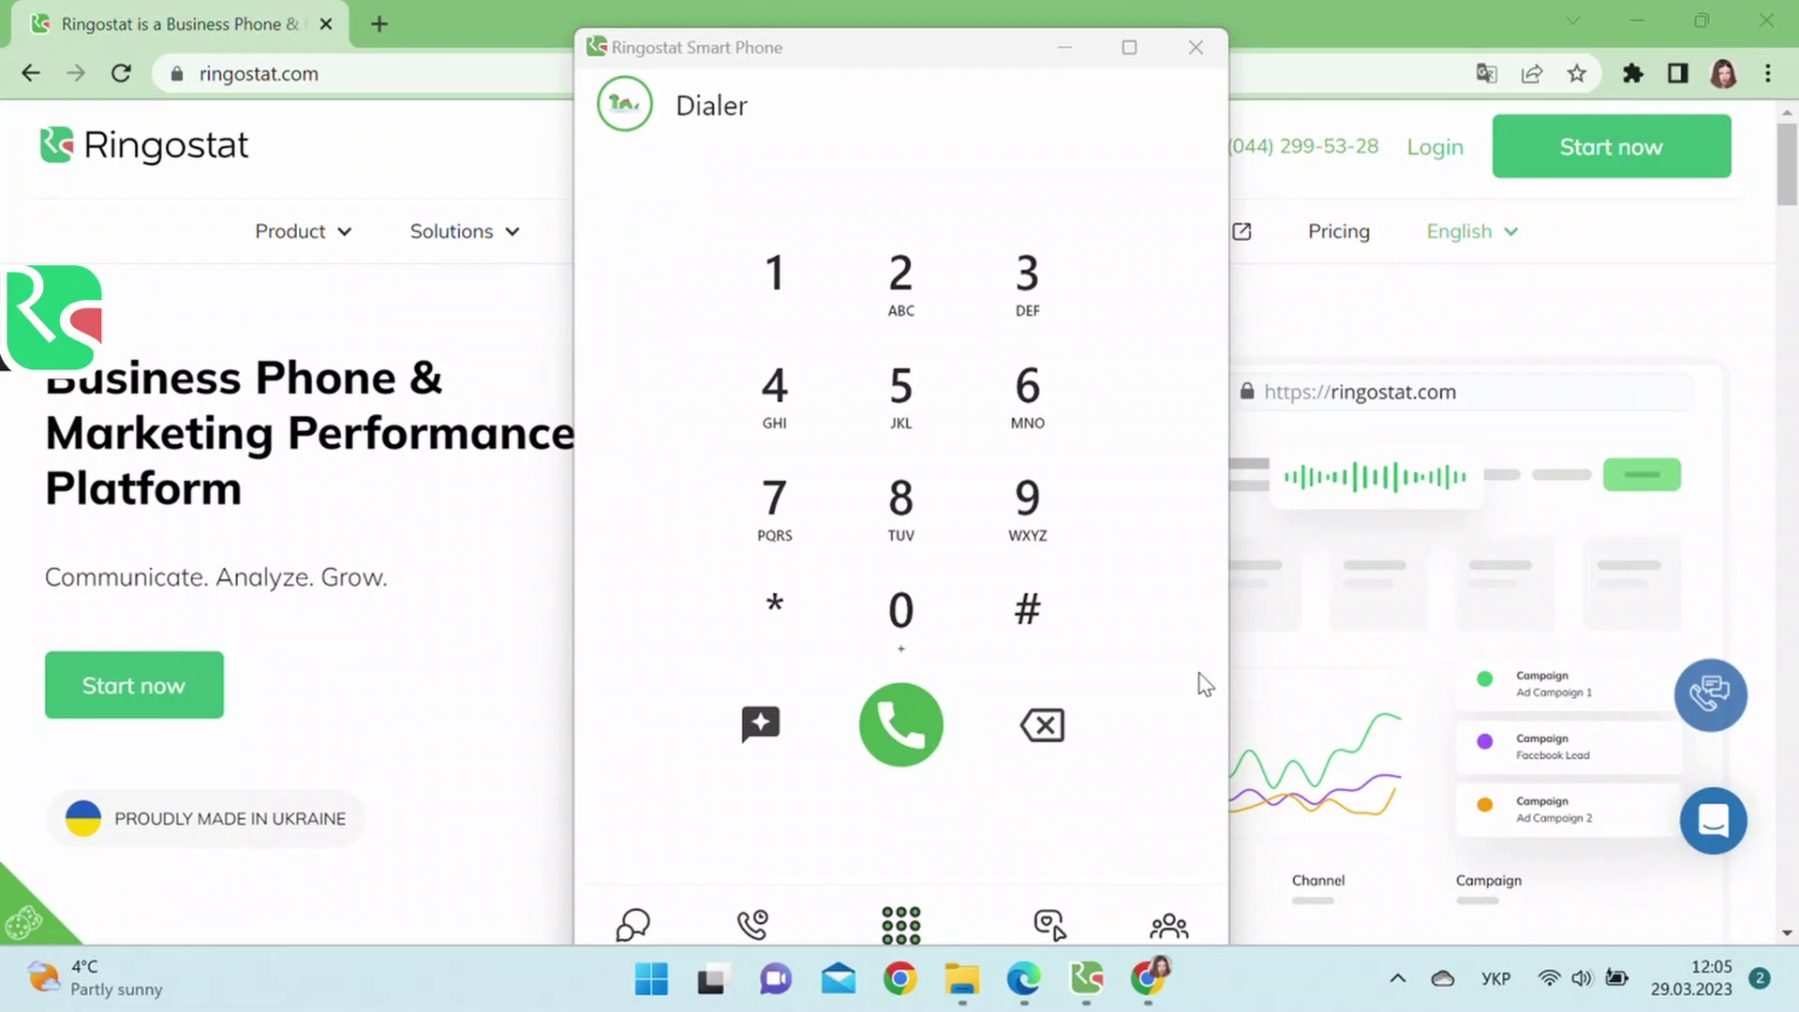
Send the website header number to the dialer, test and clear digits 12345, then click-to-call it.
{"action": "left_click_drag", "start_coordinate": [1381, 147], "coordinate": [1171, 144]}
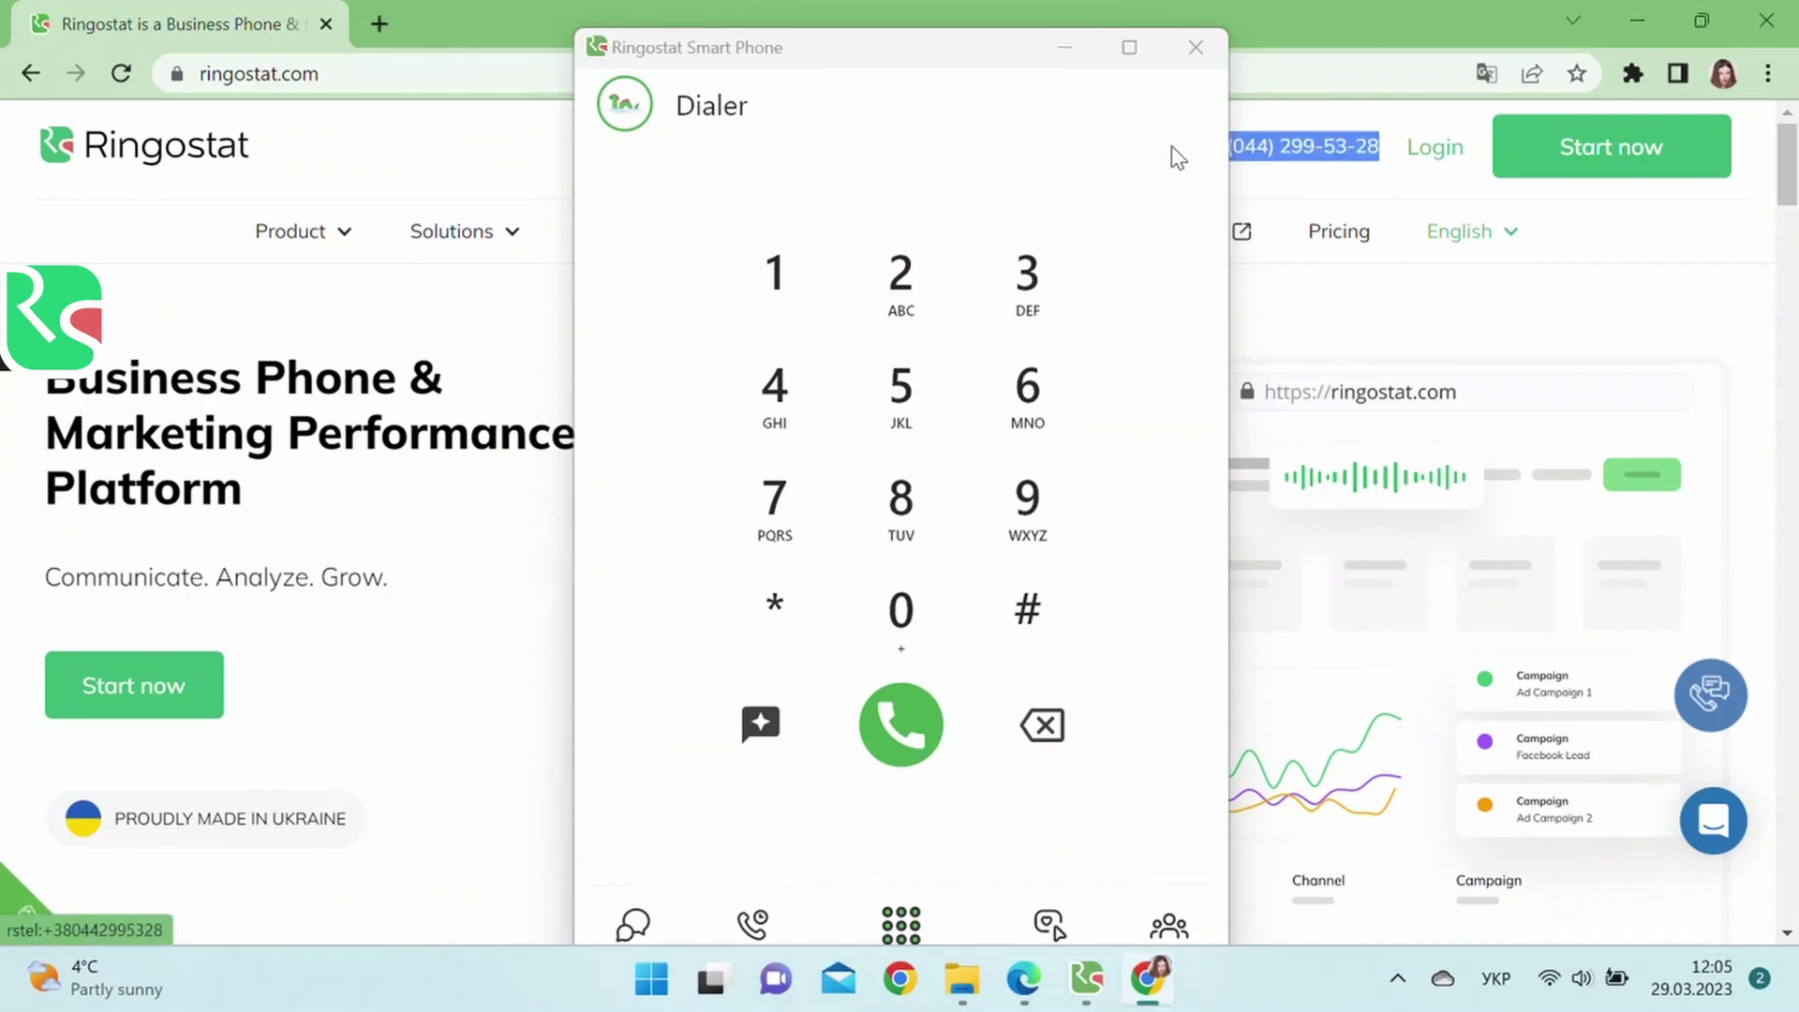
{"action": "key", "text": "ctrl+c"}
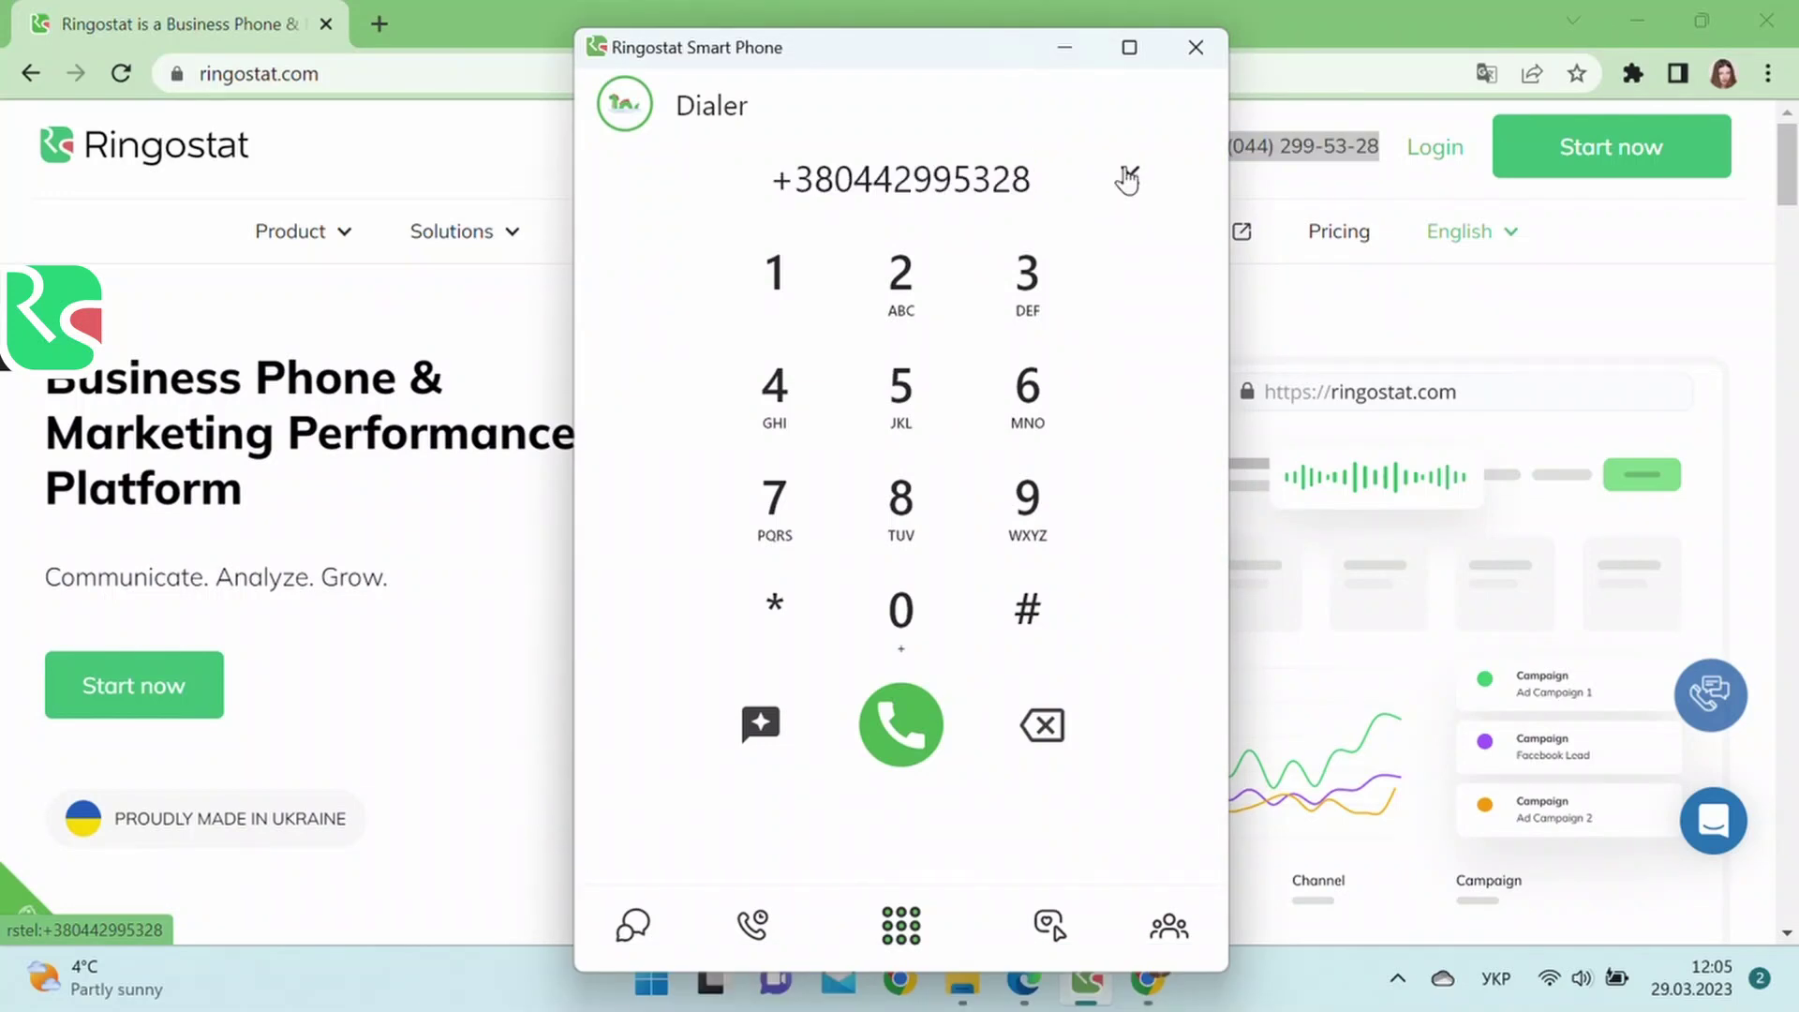
{"action": "left_click", "coordinate": [1130, 175]}
{"action": "type", "text": "12345"}
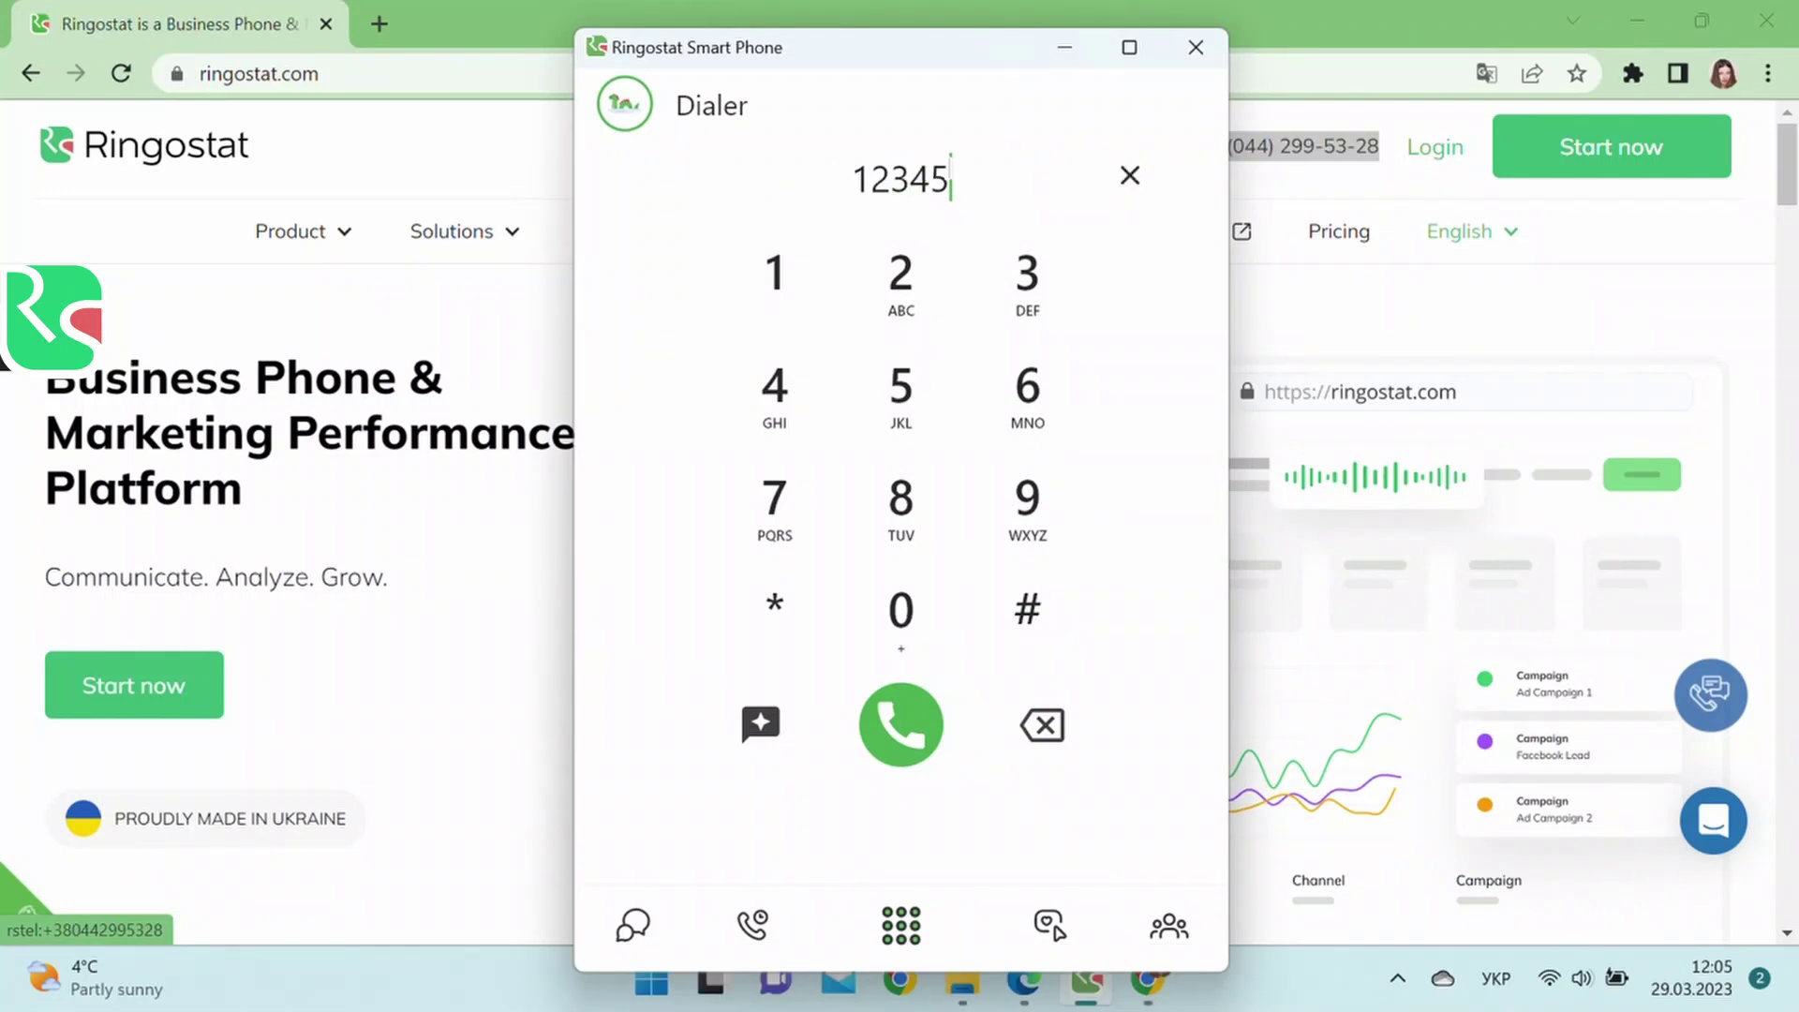
{"action": "left_click", "coordinate": [1129, 185]}
{"action": "left_click", "coordinate": [1293, 173]}
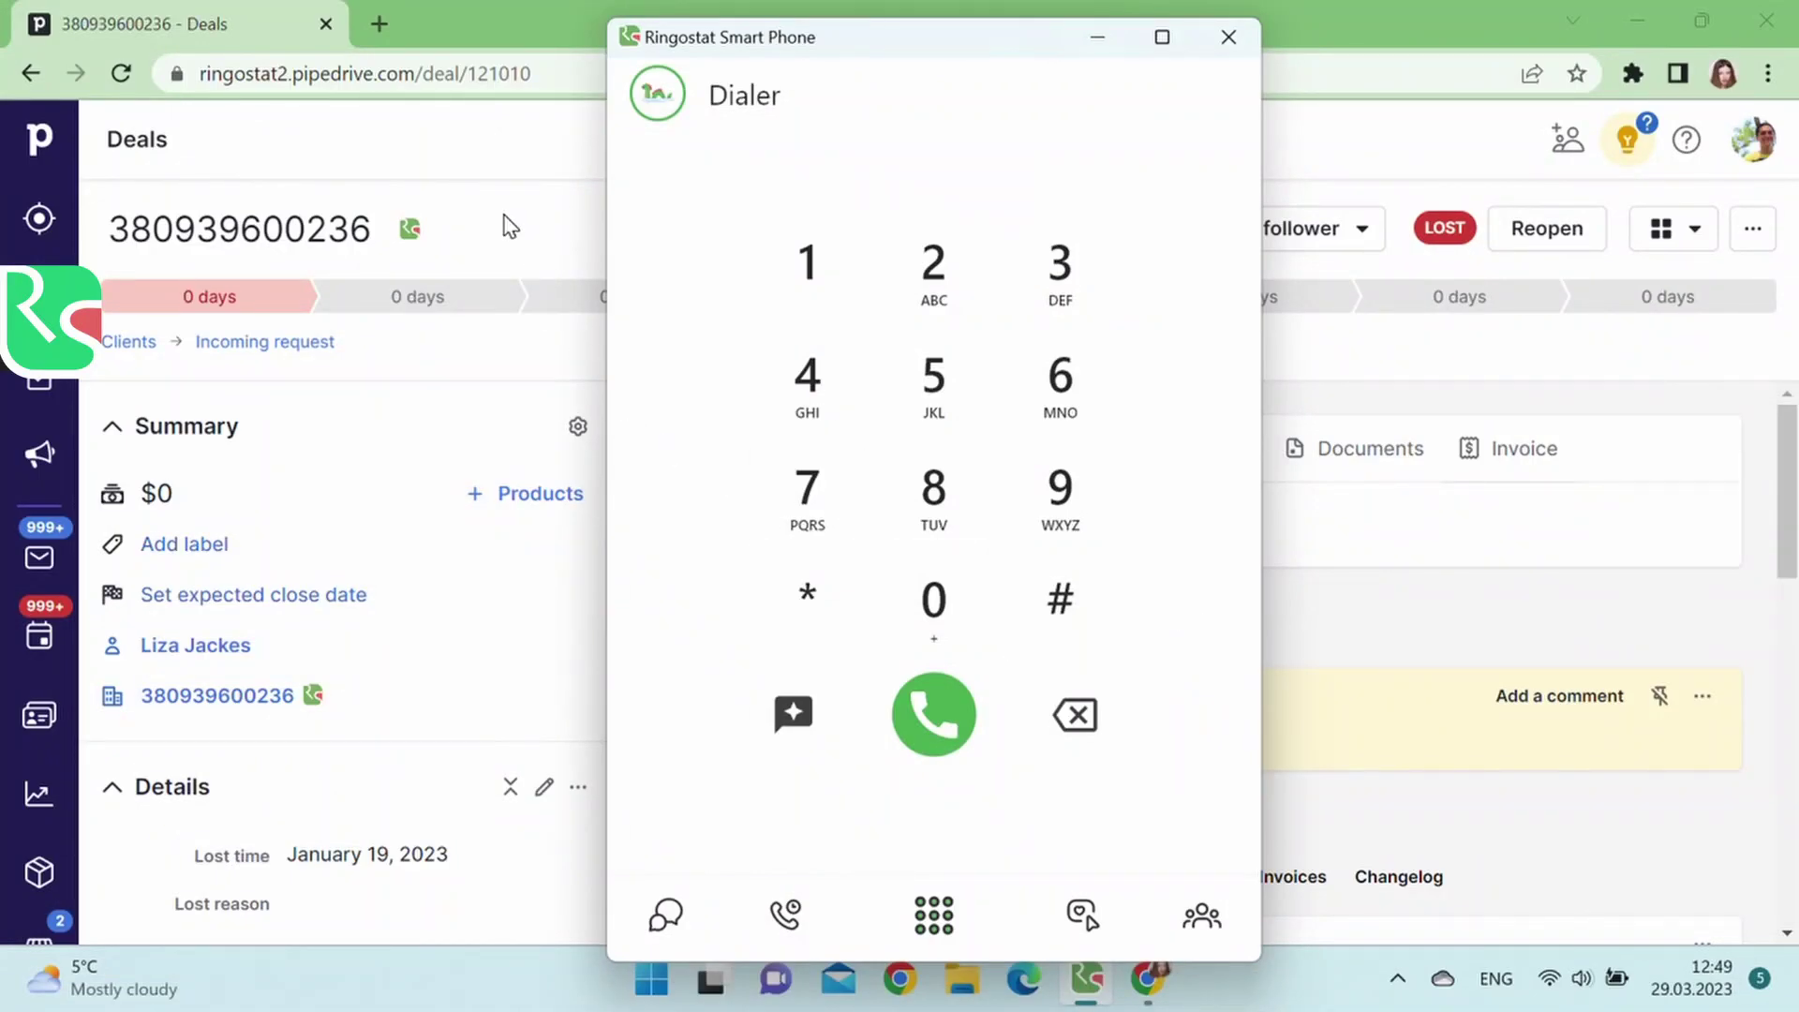
Call the Pipedrive deal's phone number via Ringostat and snap the dialer to the right half.
{"action": "left_click", "coordinate": [413, 233]}
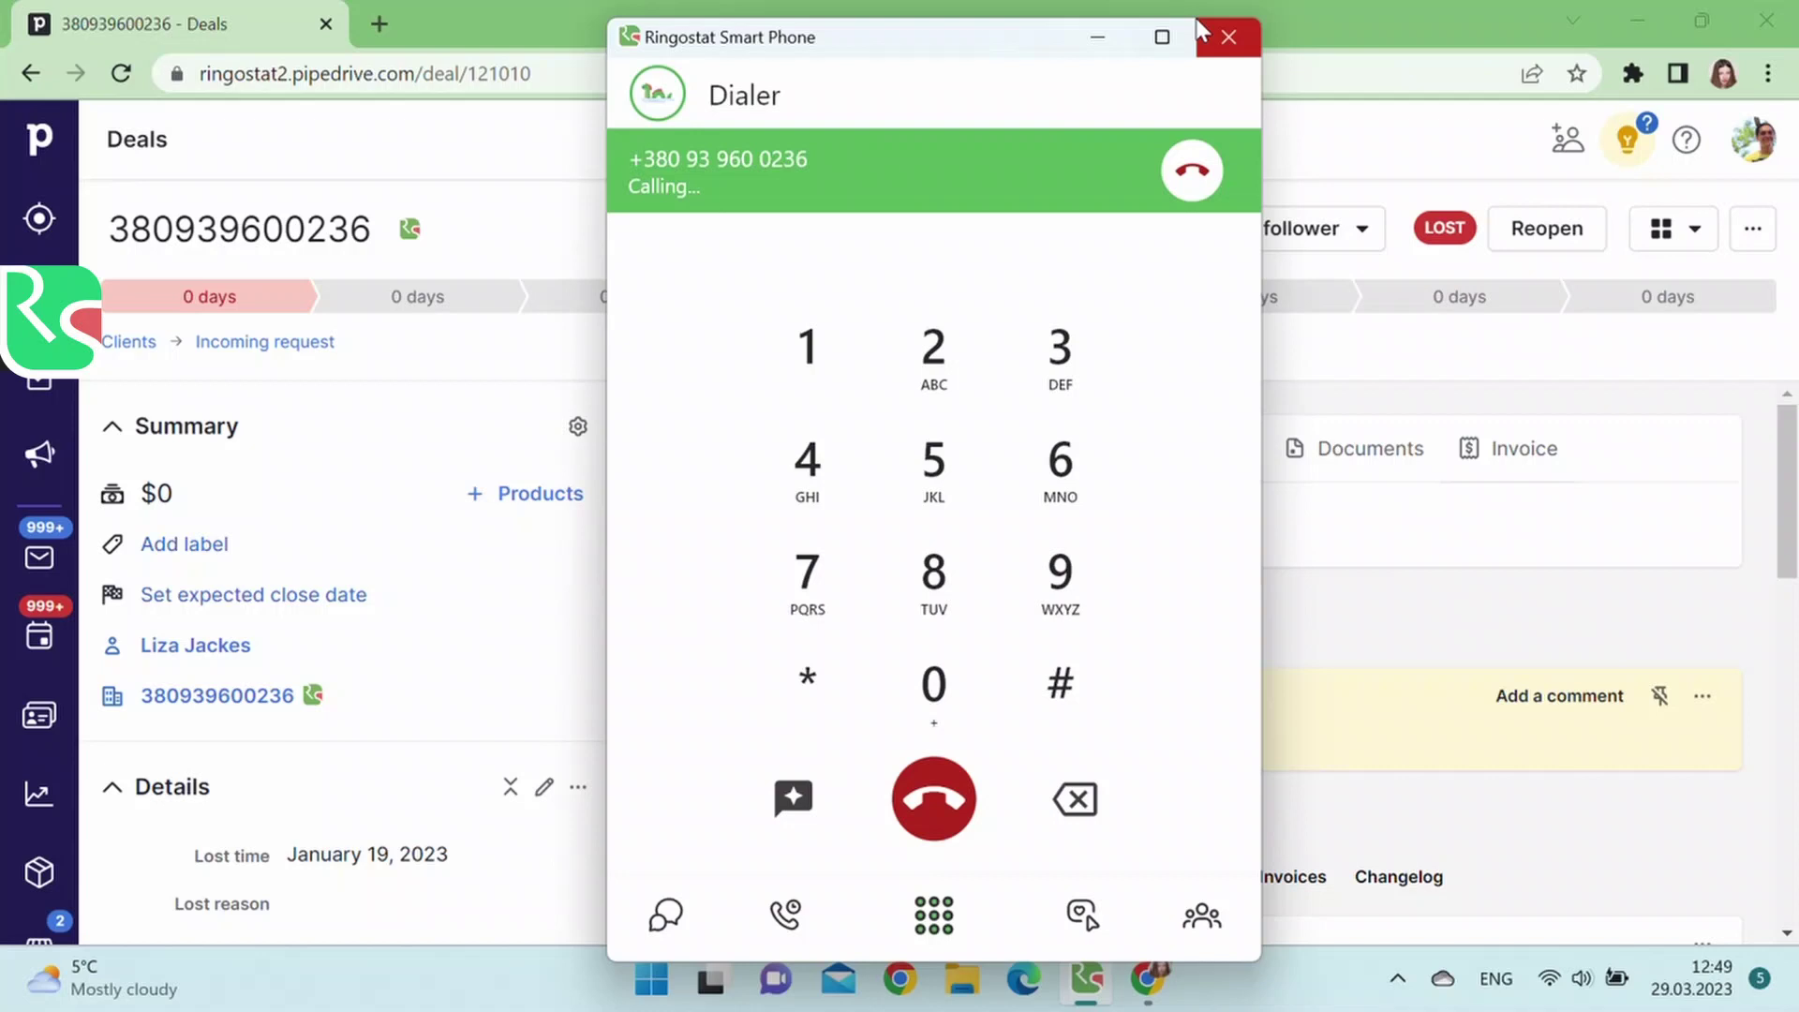
{"action": "mouse_move", "coordinate": [1165, 44]}
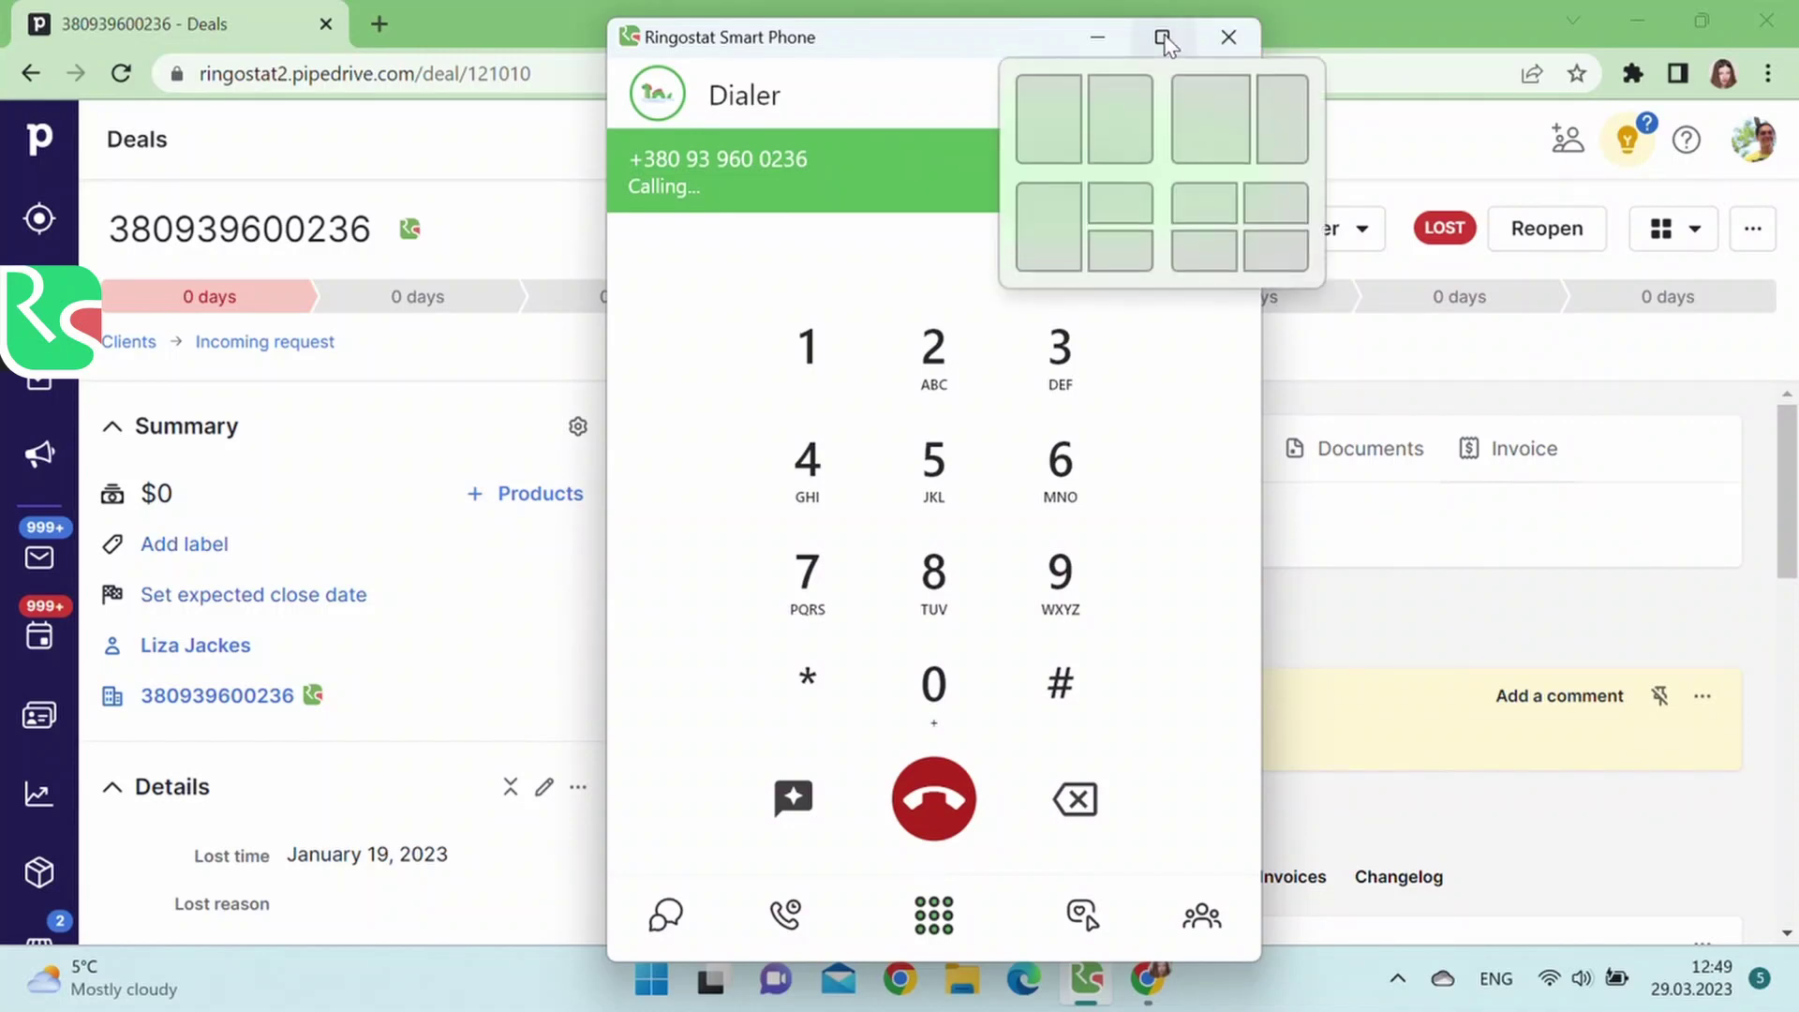
{"action": "left_click", "coordinate": [1138, 105]}
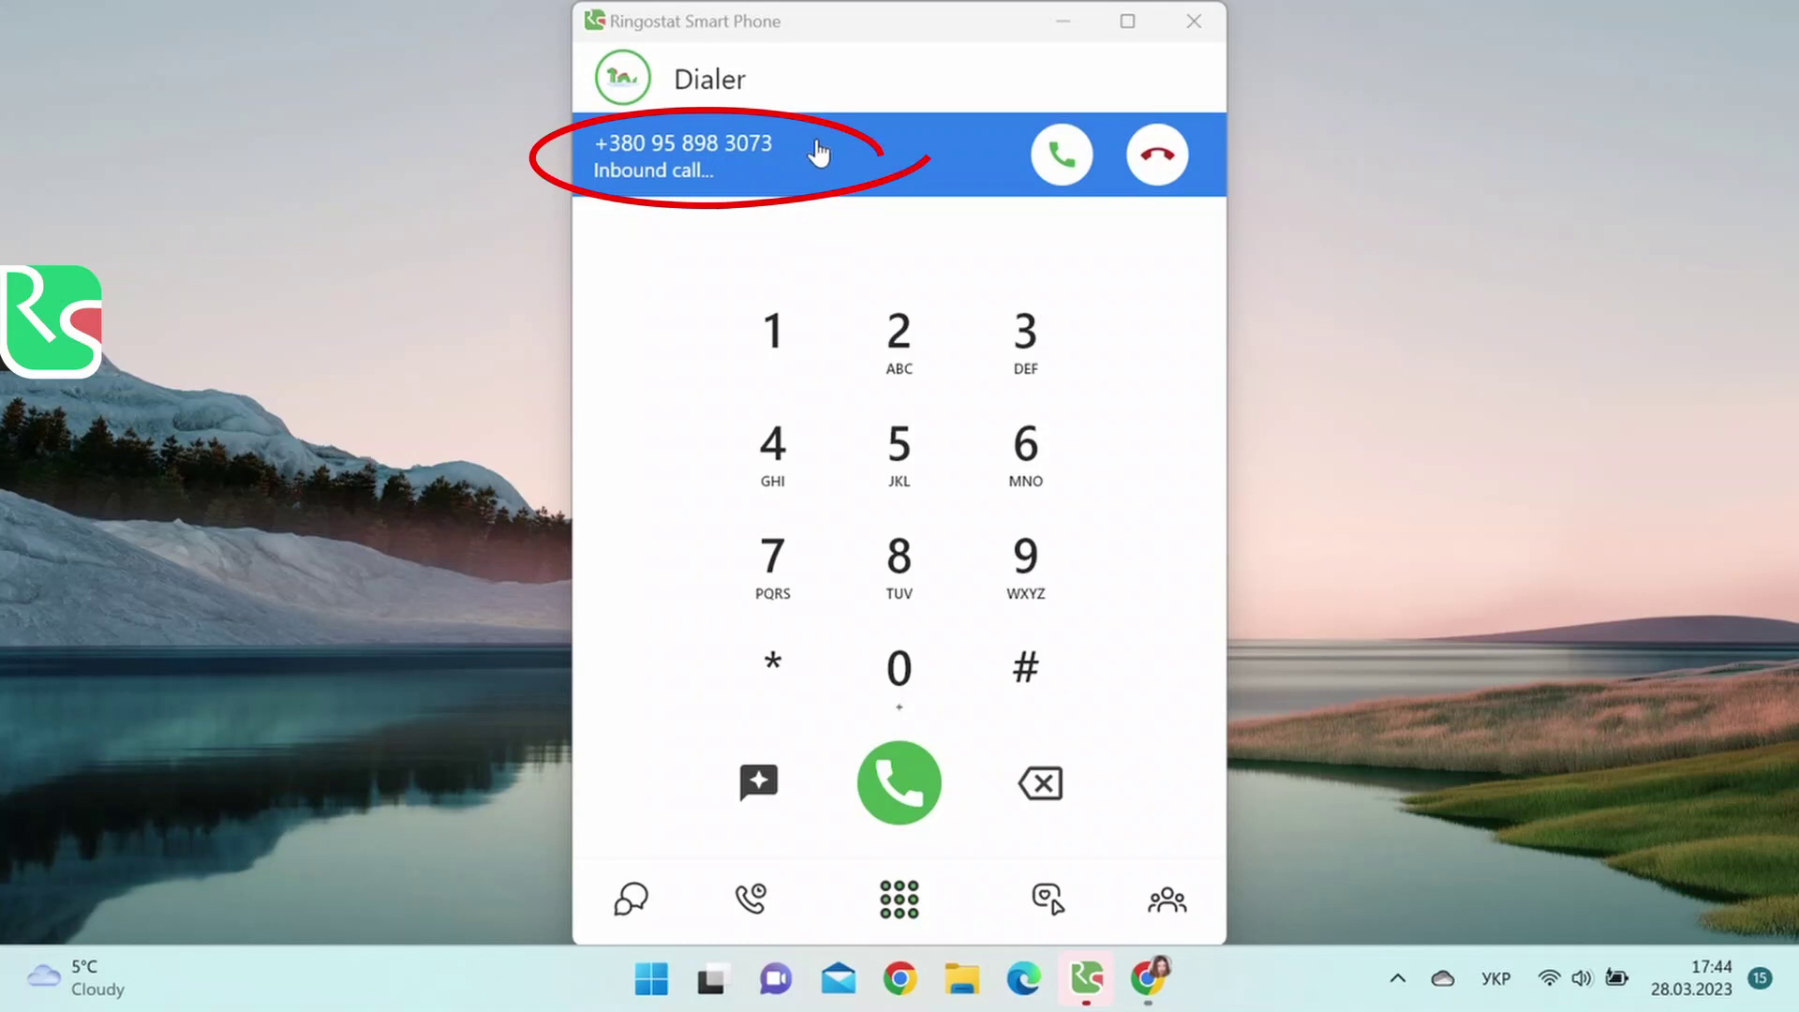
Expand the blue incoming-call bar into the full call screen with caller details.
{"action": "left_click", "coordinate": [883, 157]}
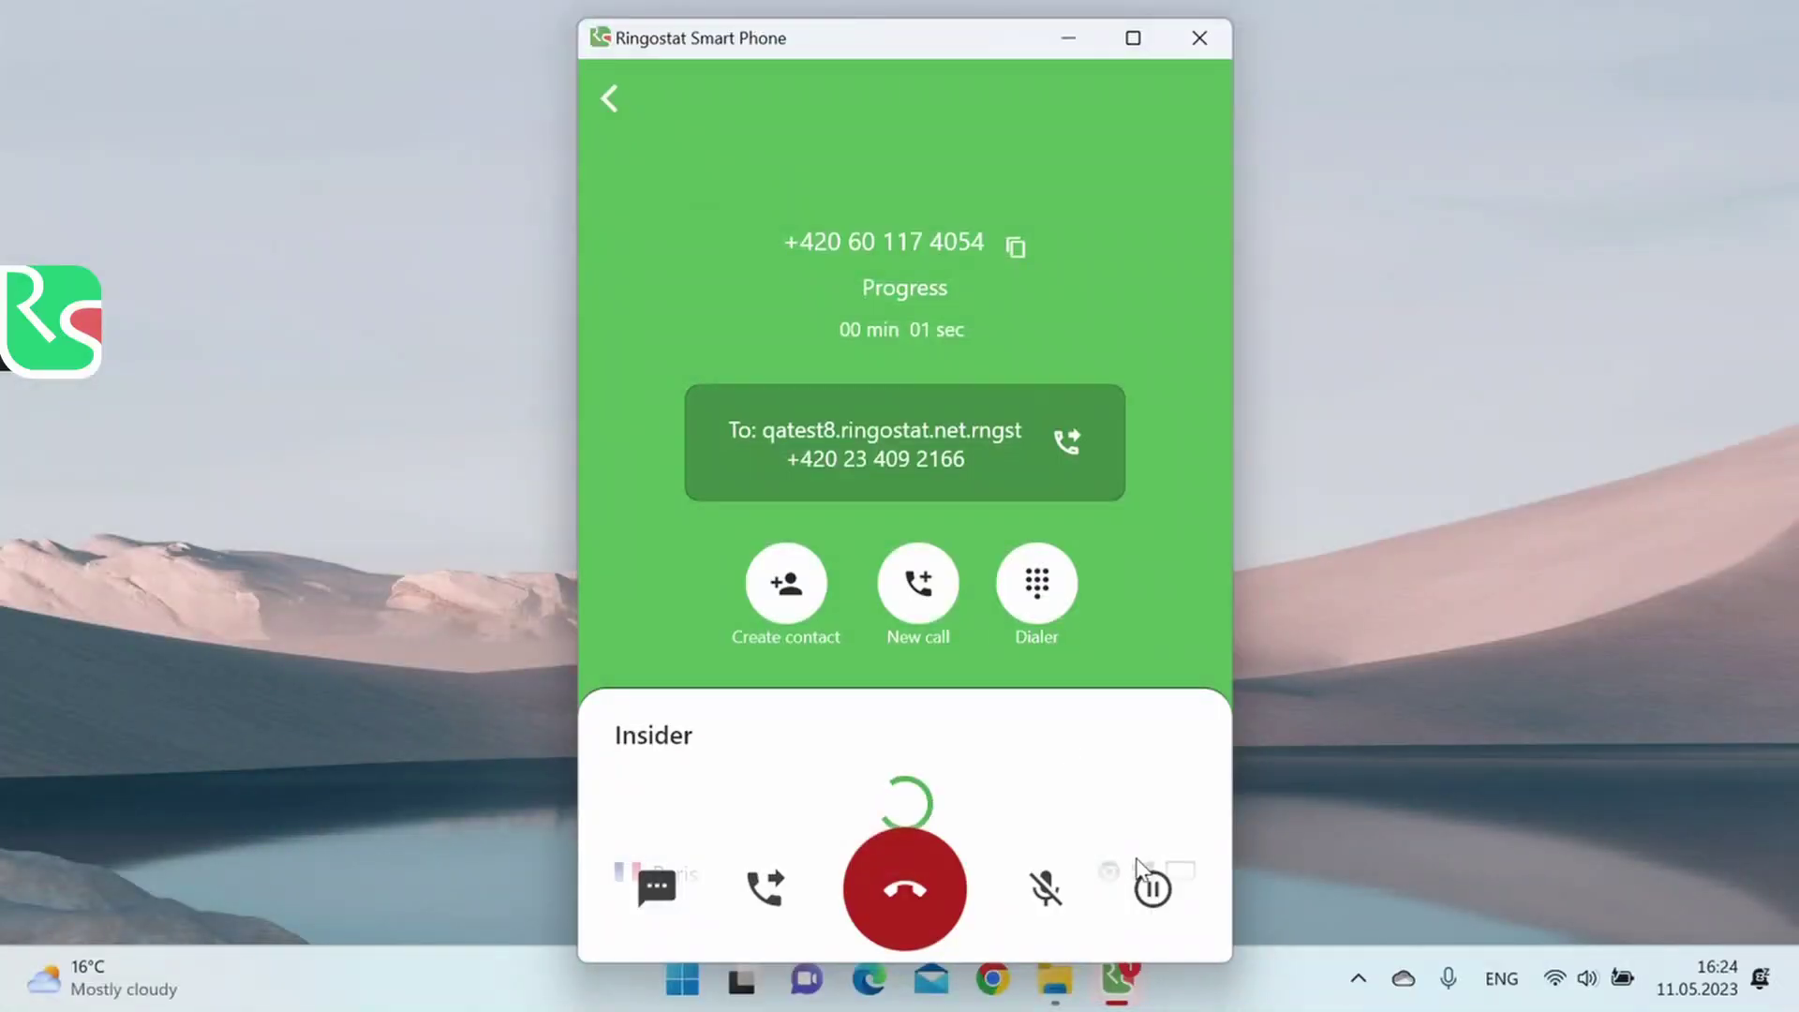
Hold the current call, answer the second inbound call, then hold that one too.
{"action": "left_click", "coordinate": [1153, 890]}
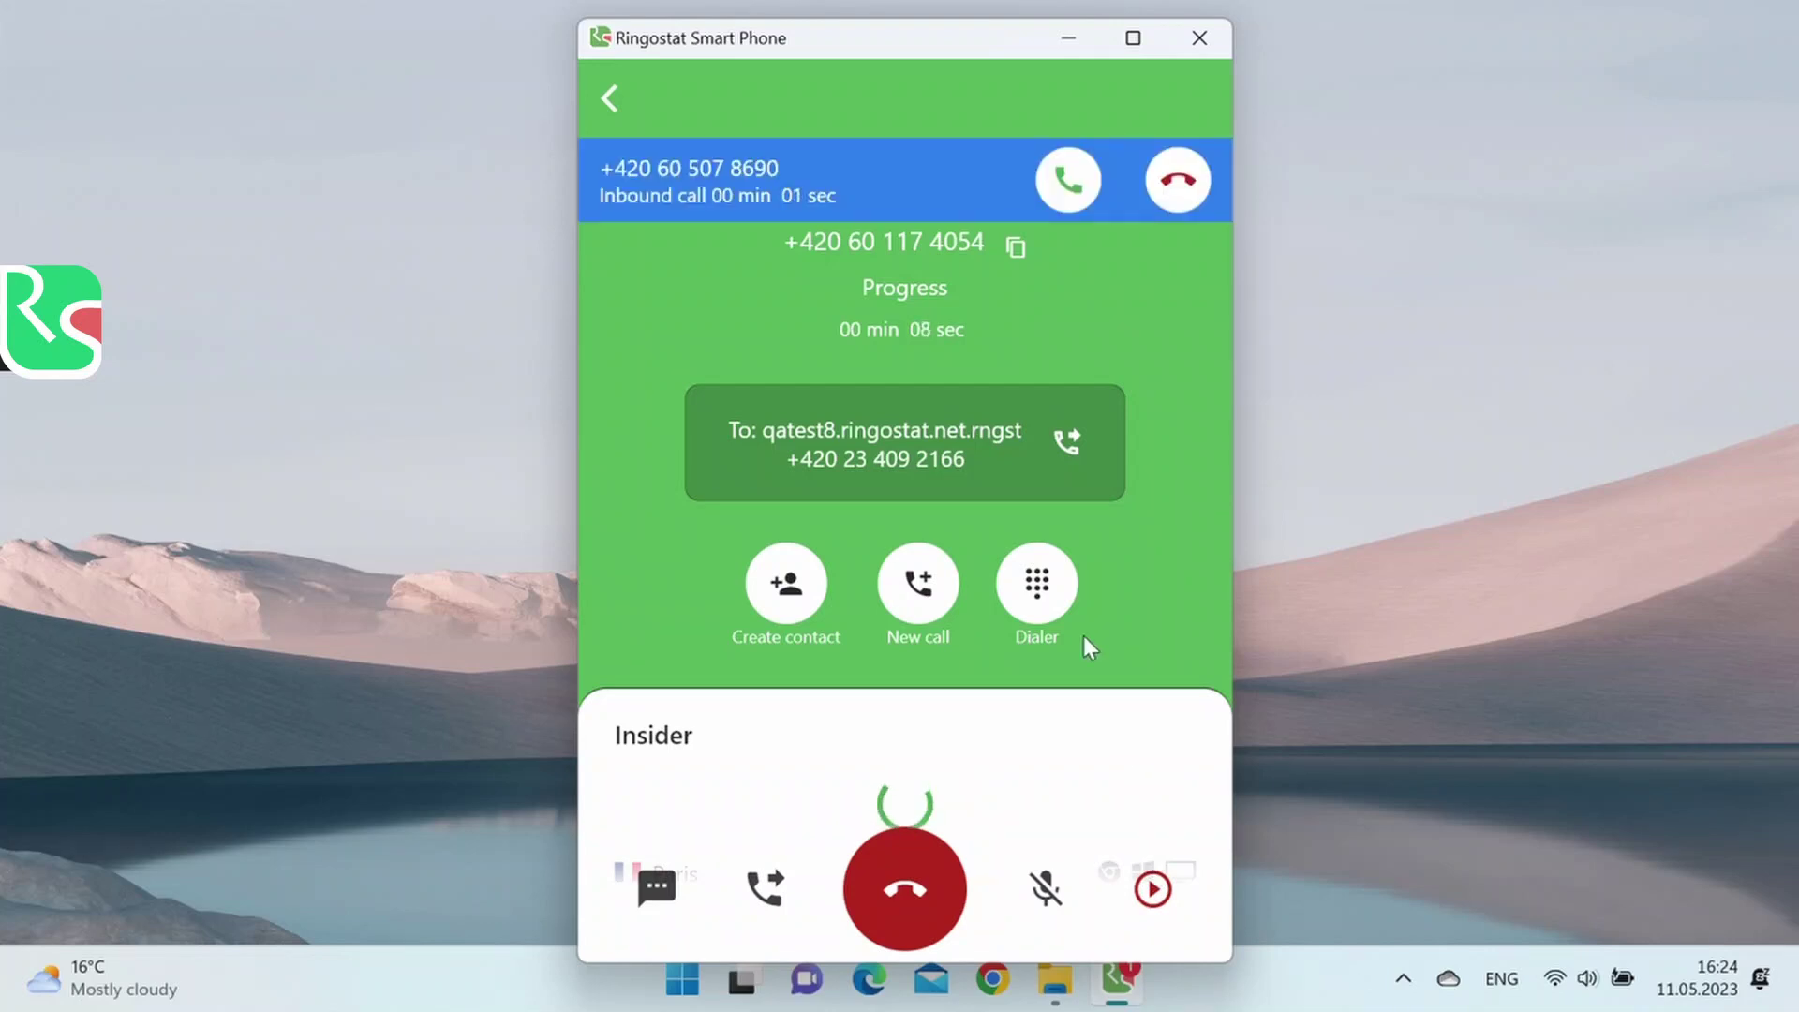
{"action": "left_click", "coordinate": [1067, 188]}
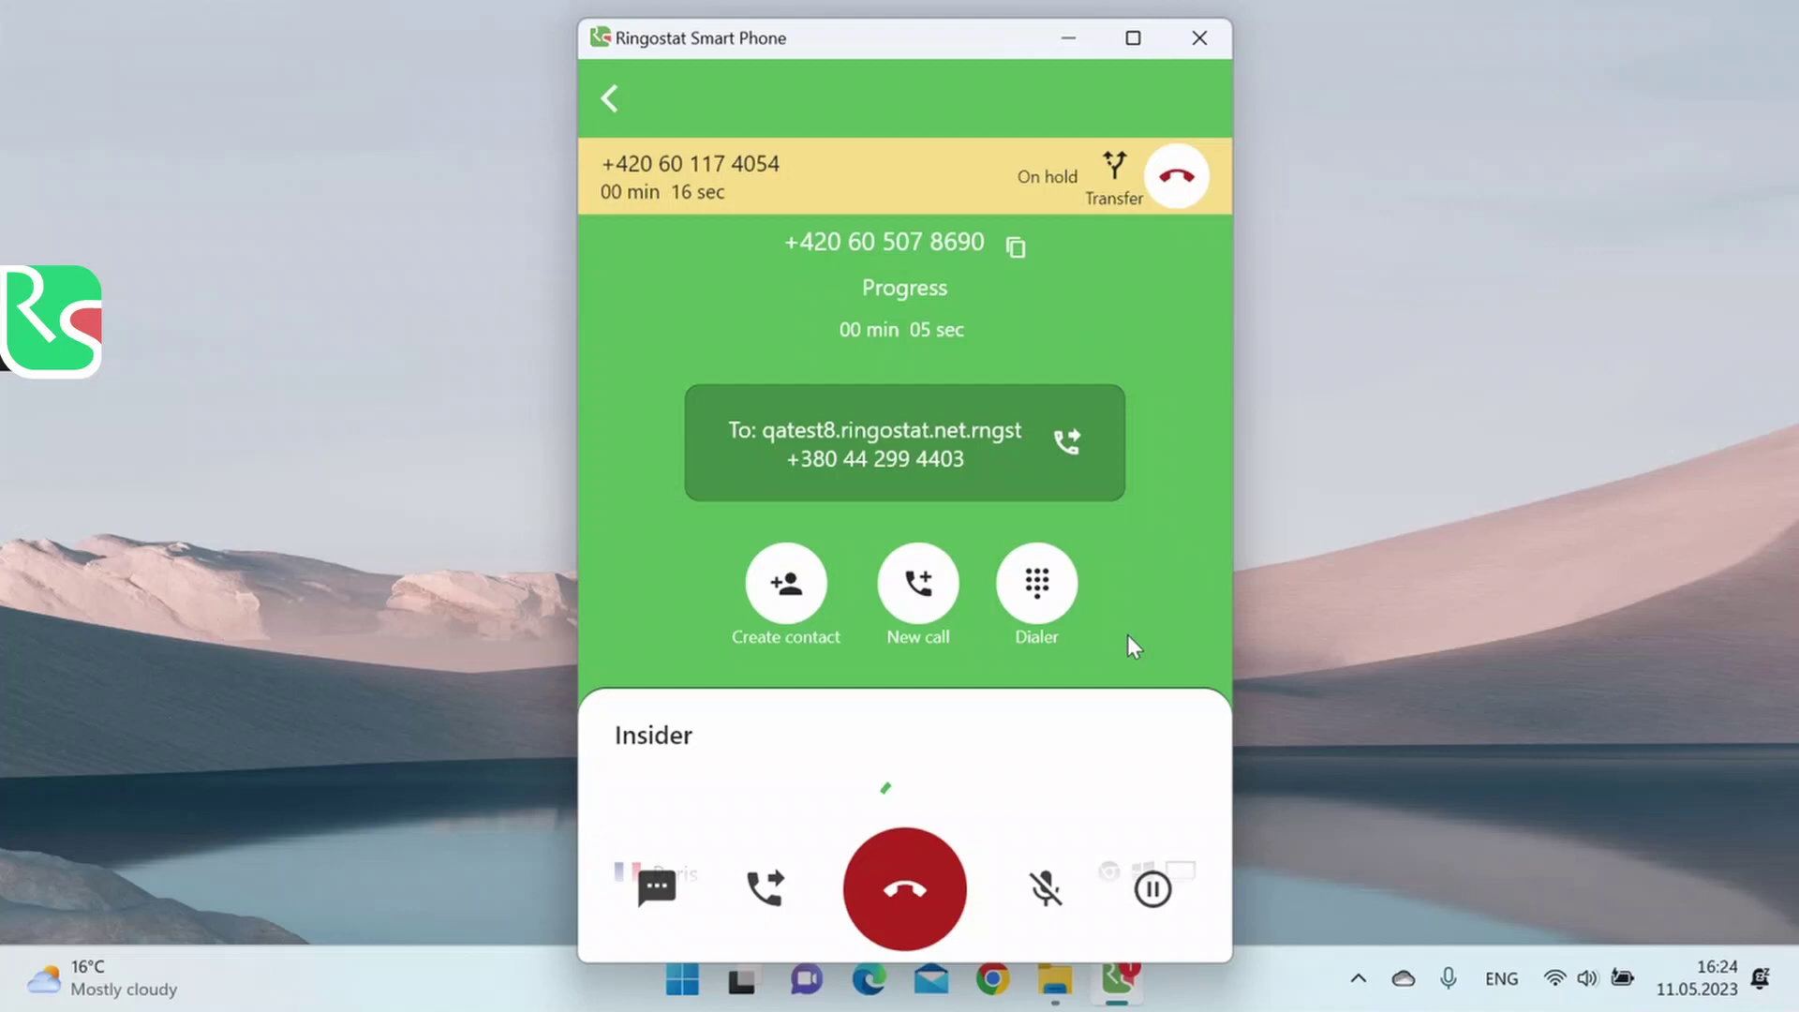
{"action": "left_click", "coordinate": [1153, 890]}
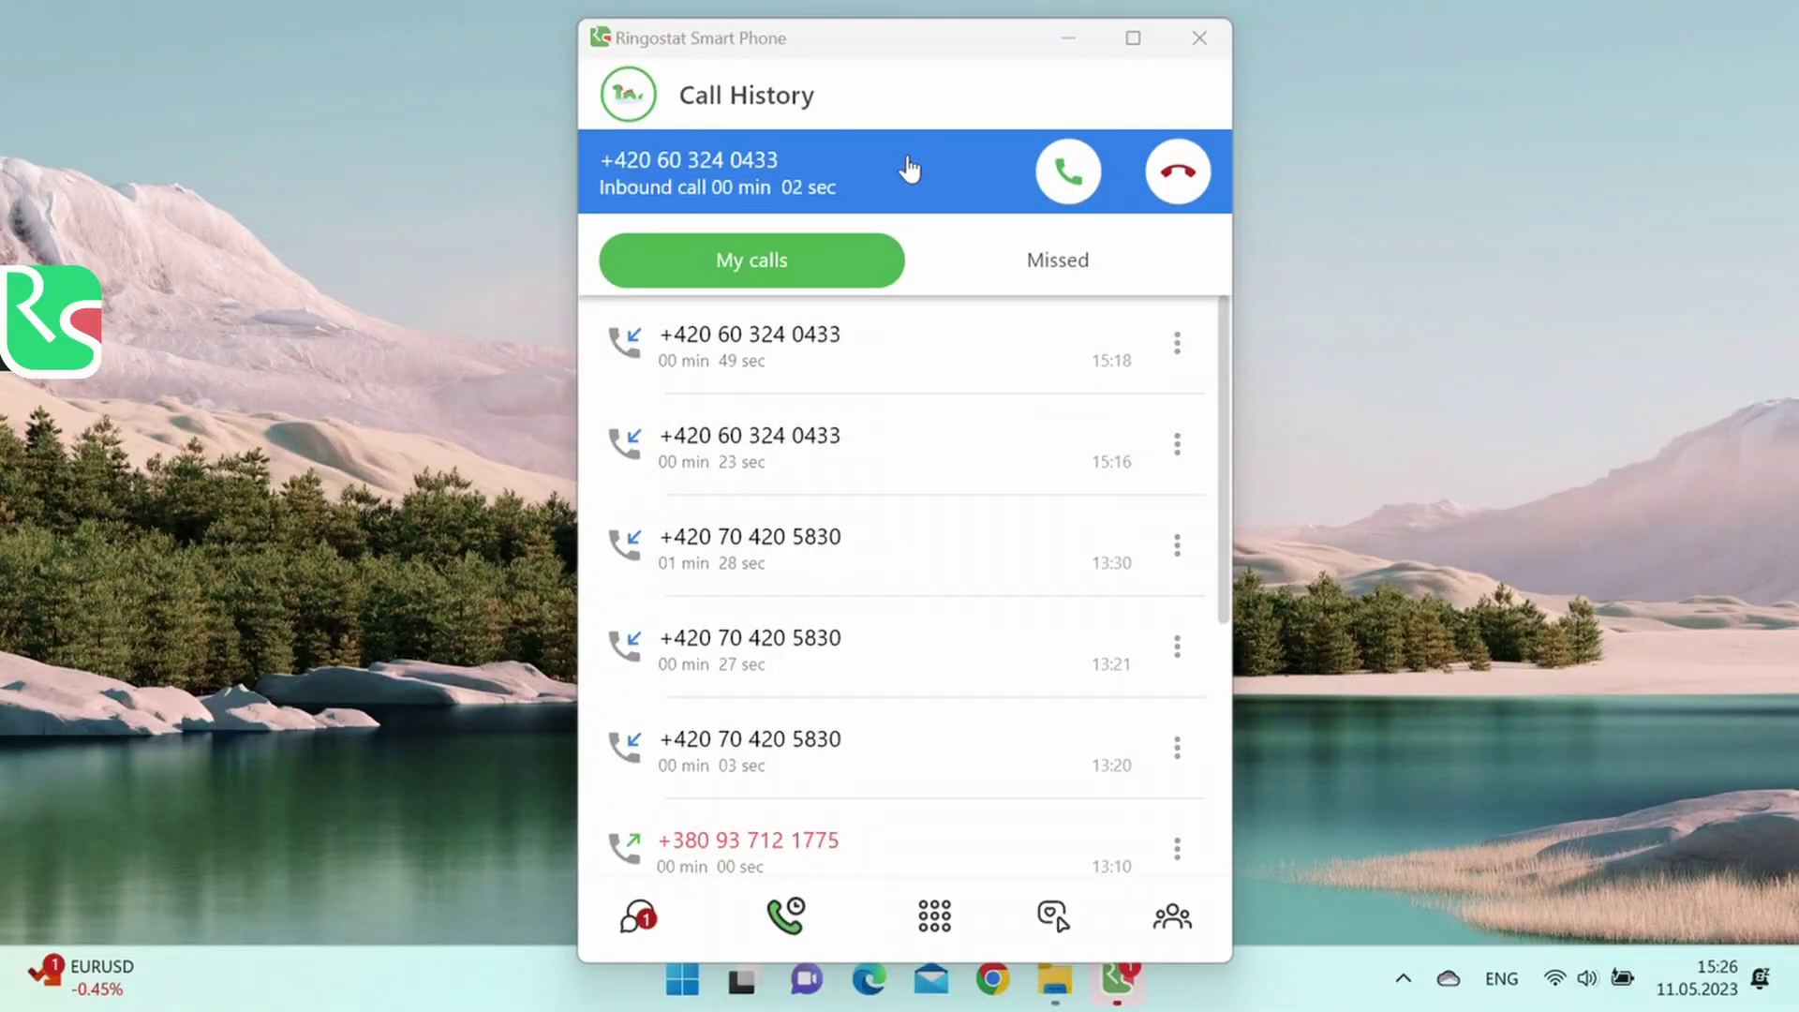
Answer the call, list transfer employees, try the department filter, and show an employee's call options.
{"action": "left_click", "coordinate": [910, 168]}
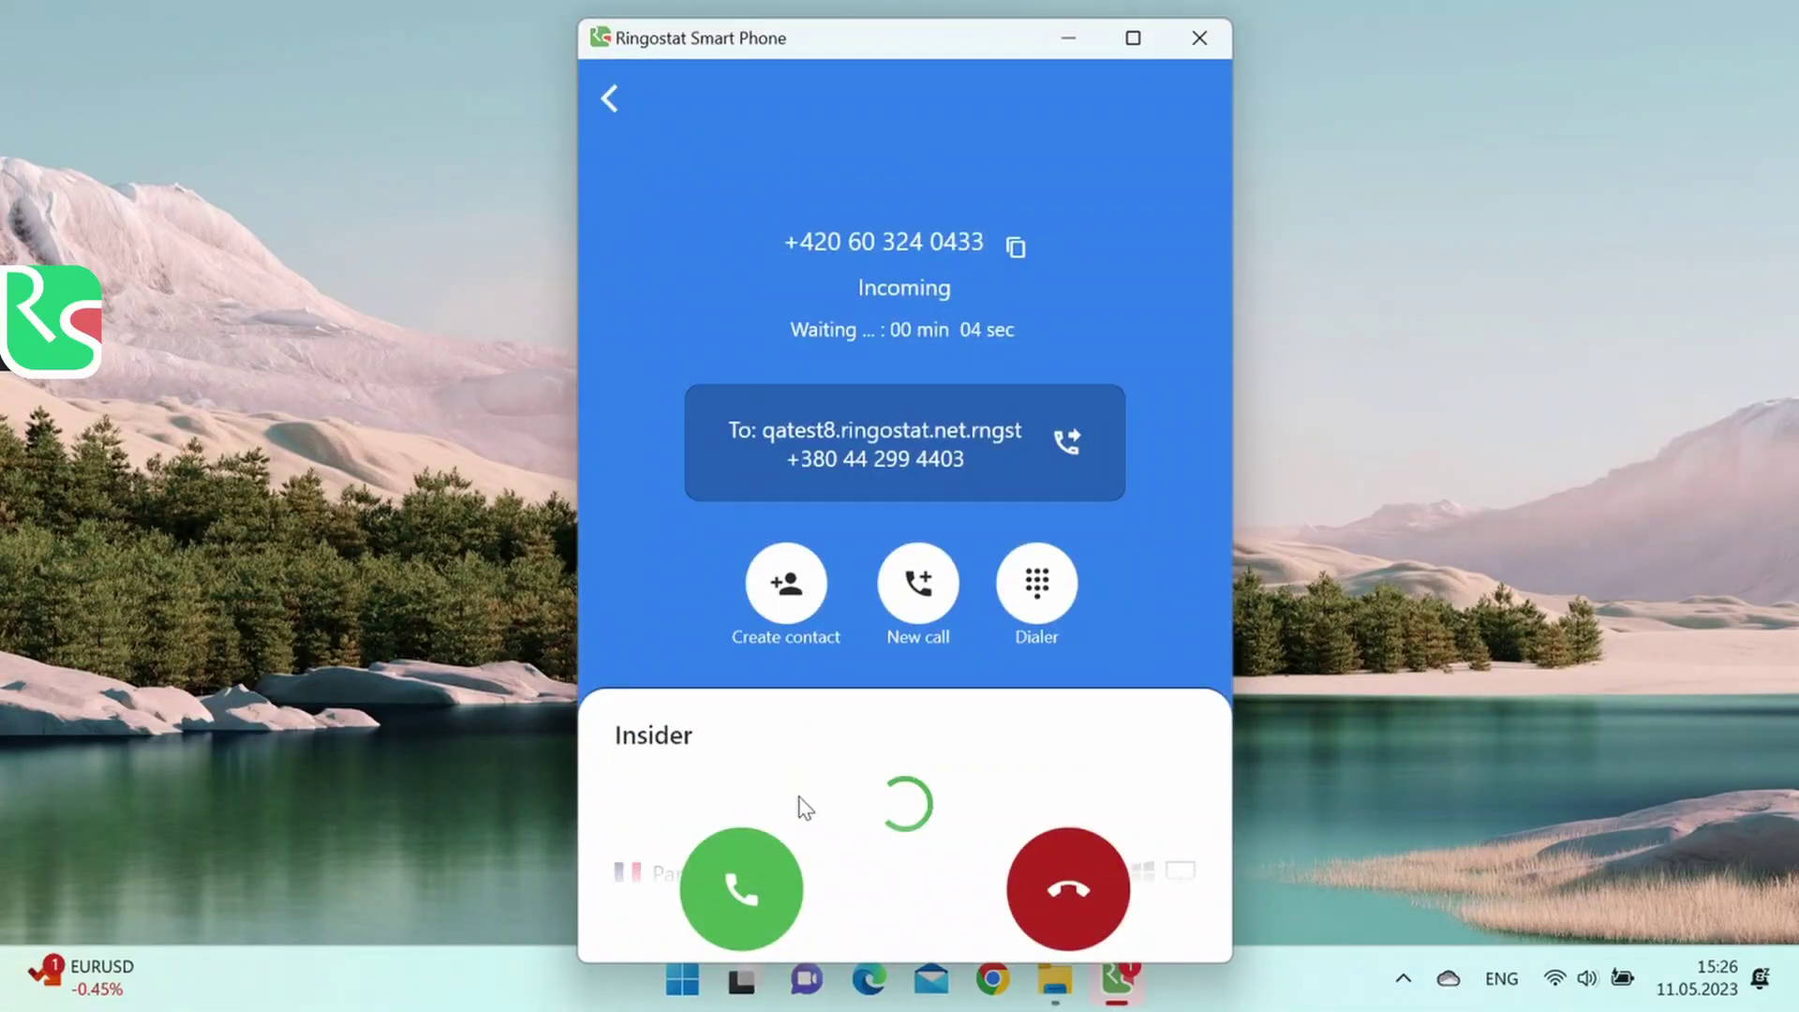
{"action": "left_click", "coordinate": [765, 886]}
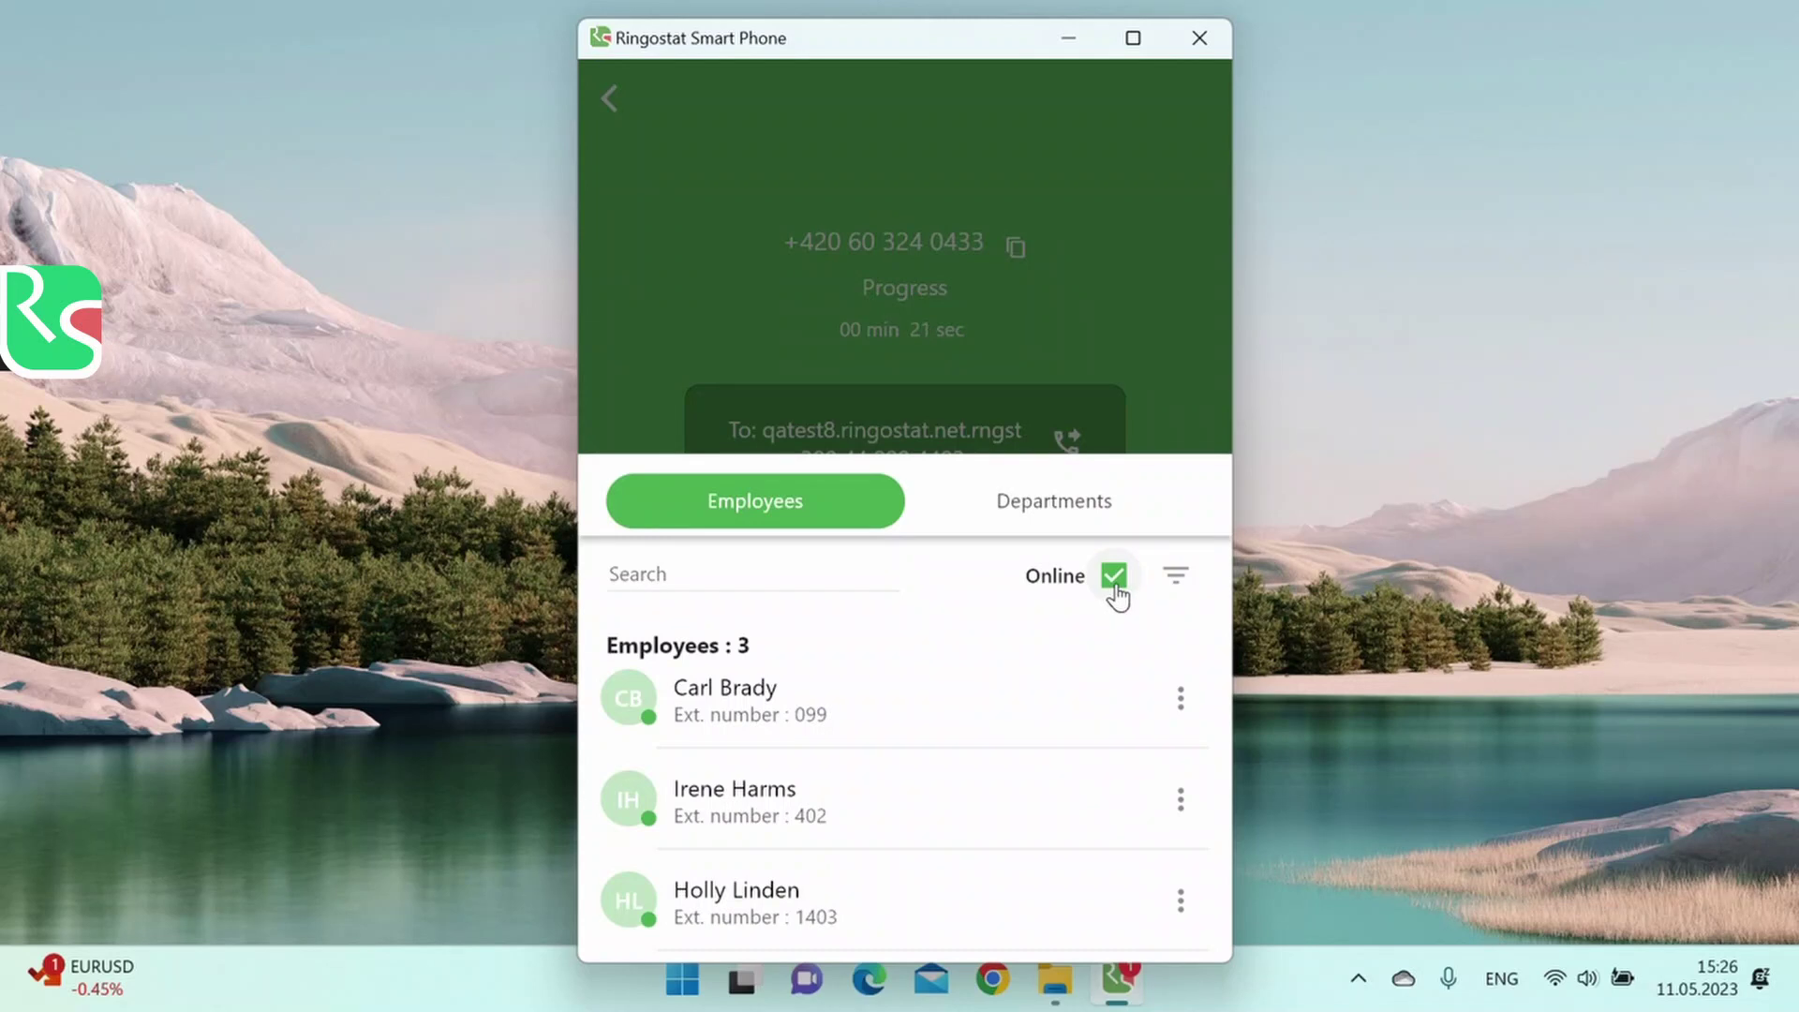
{"action": "left_click", "coordinate": [1177, 589]}
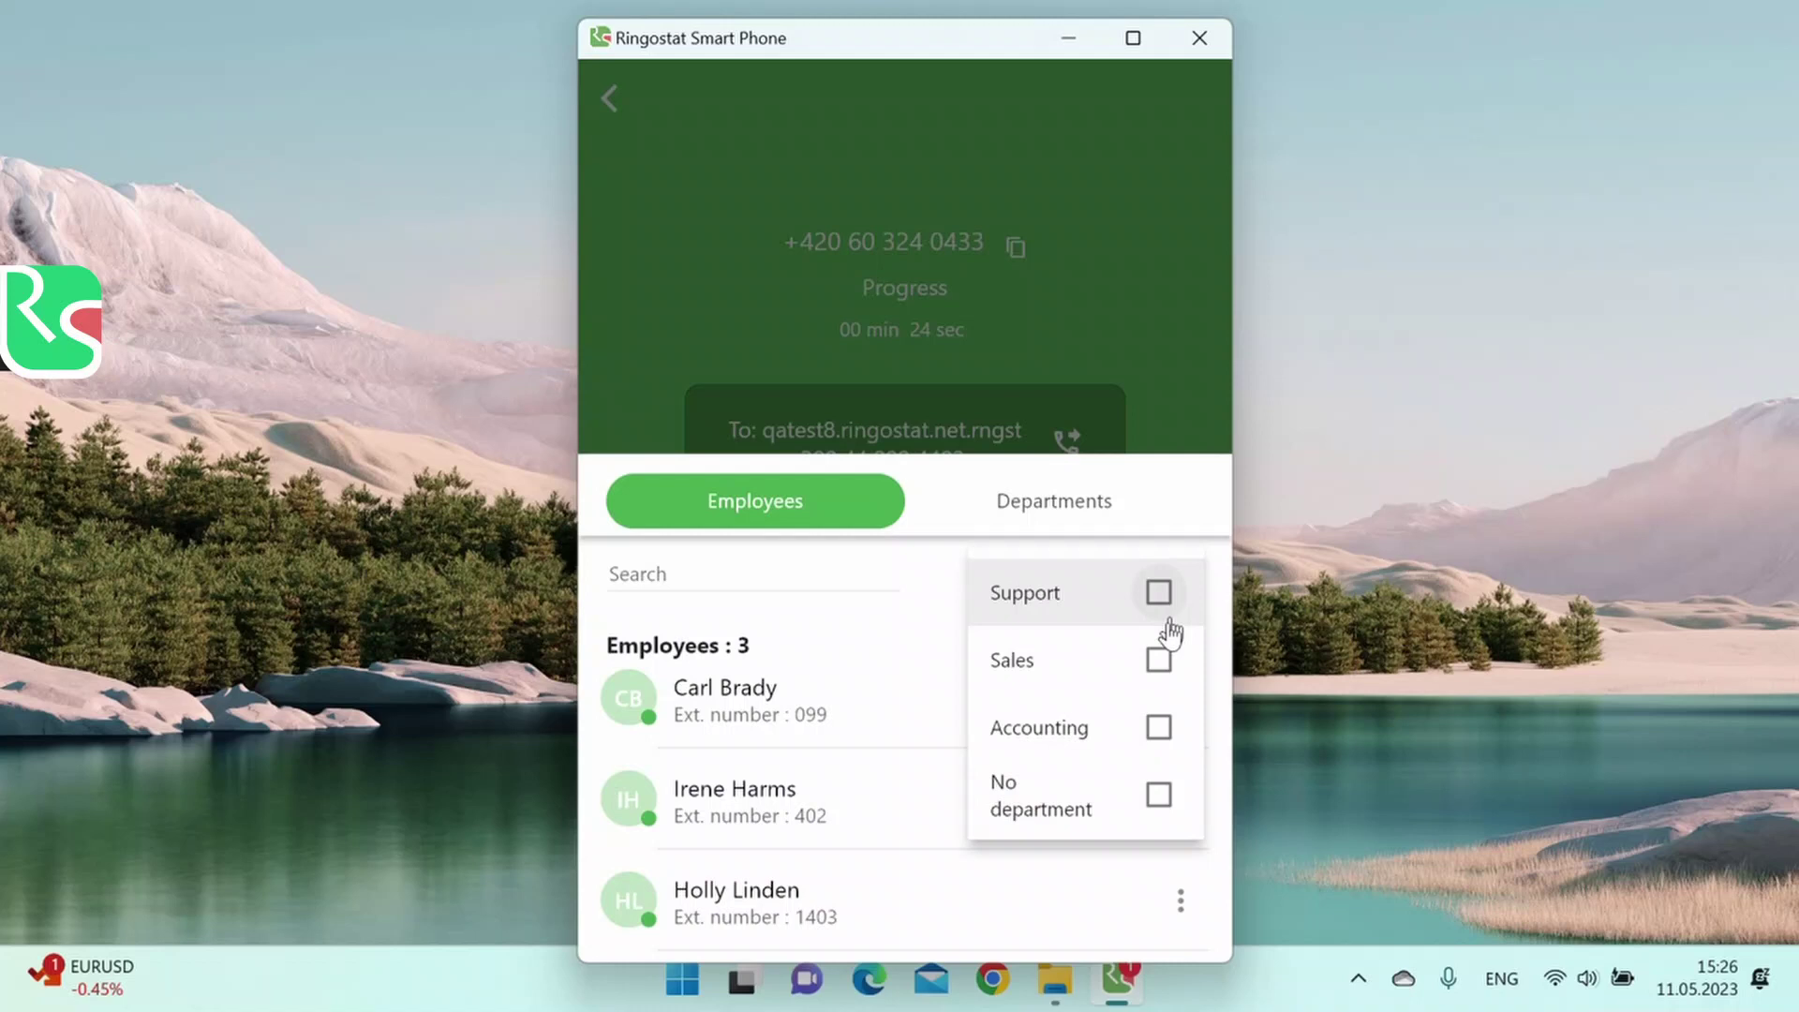
{"action": "left_click", "coordinate": [872, 629]}
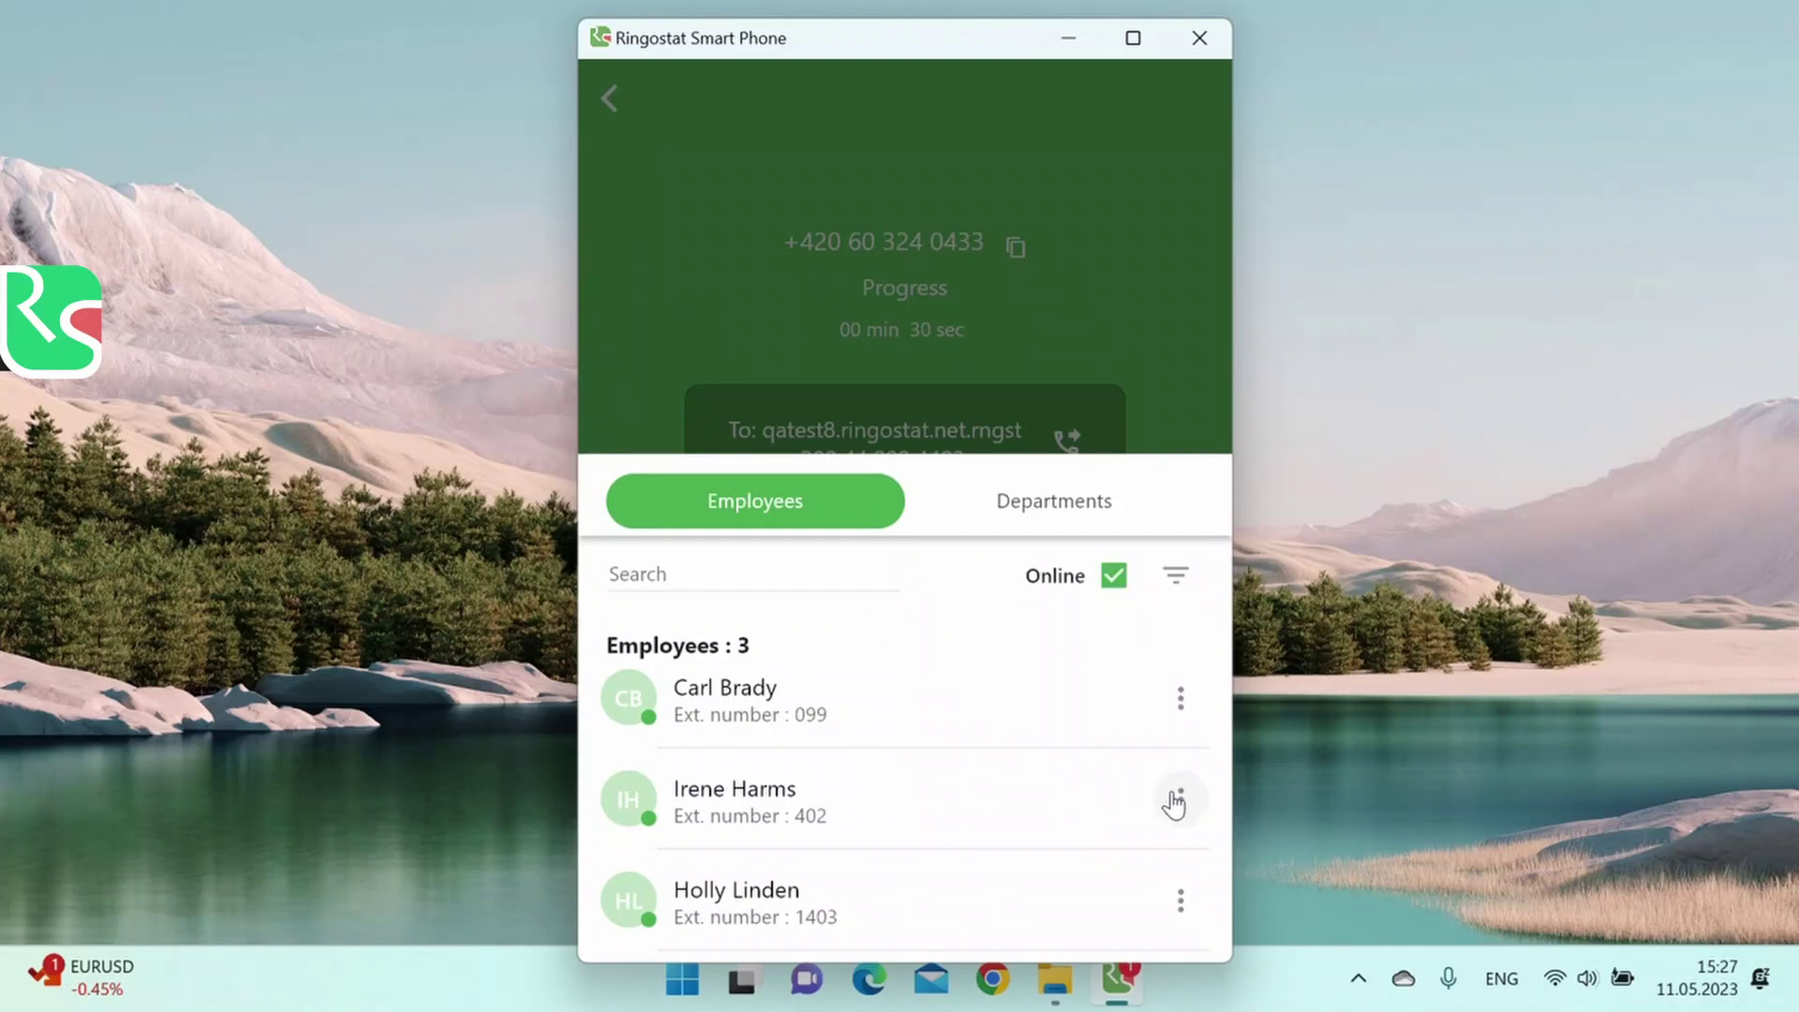
{"action": "left_click", "coordinate": [1179, 800]}
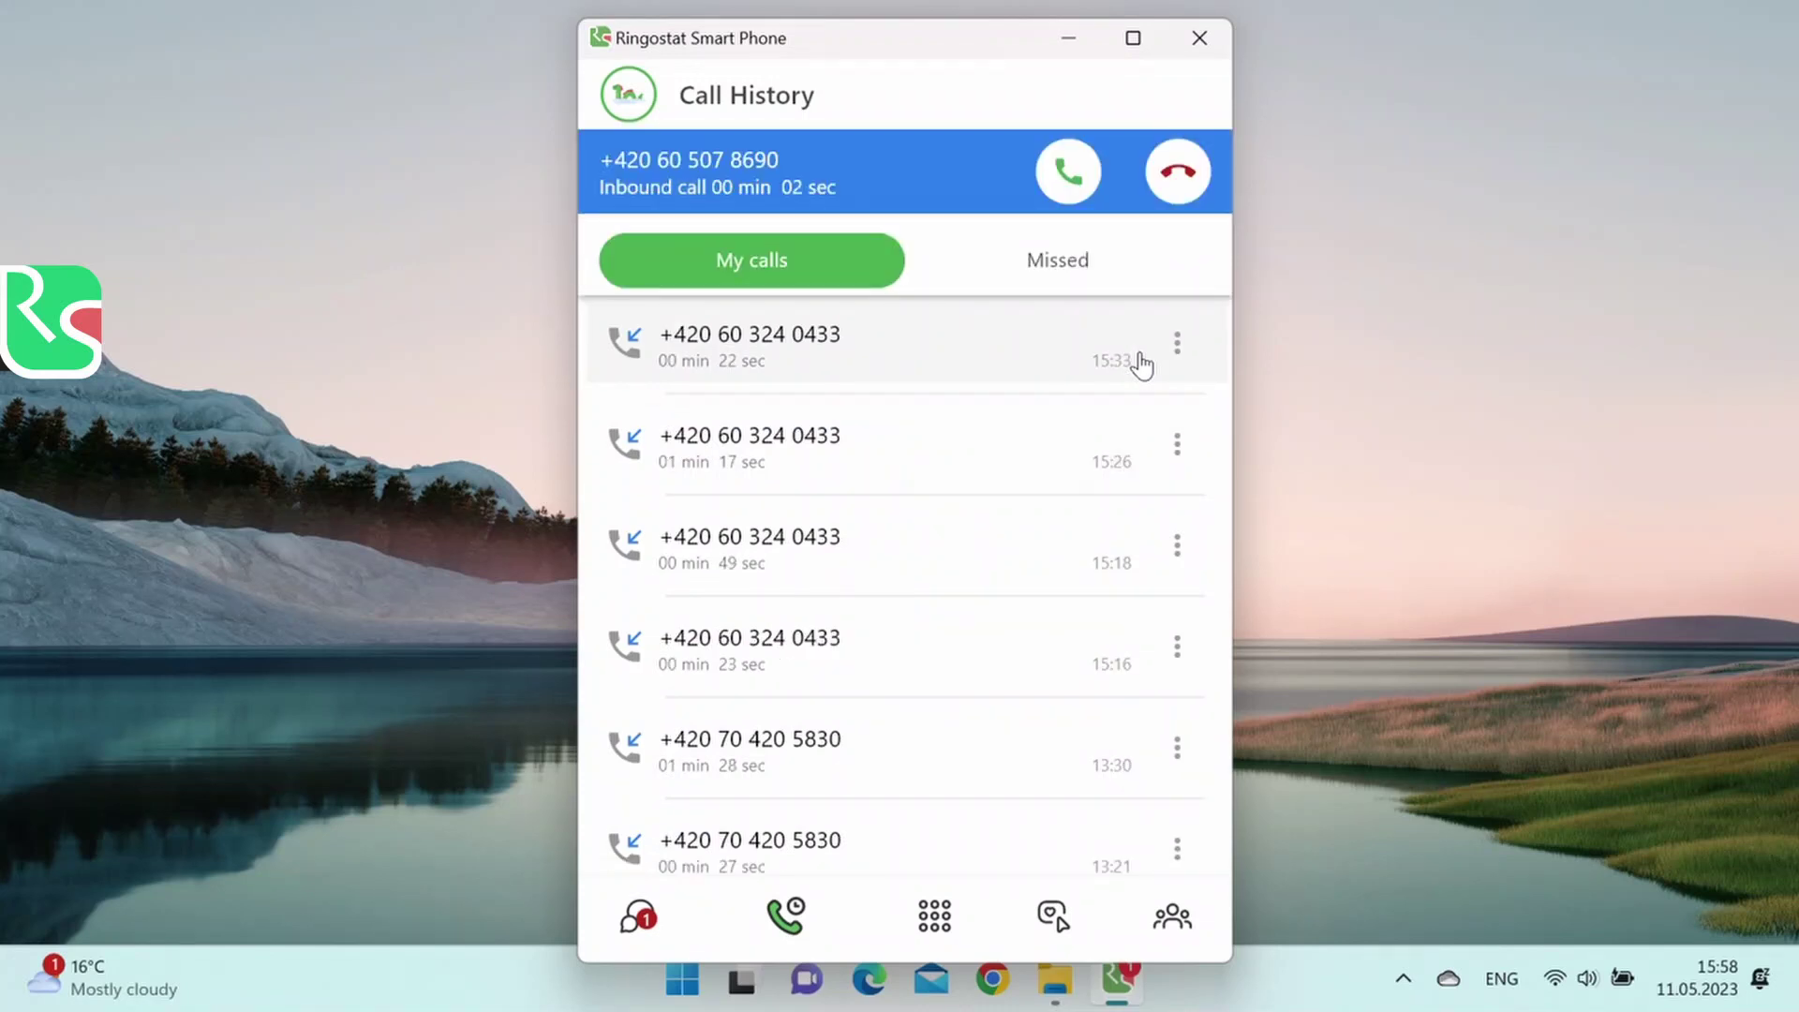
Answer the call, consult the first listed employee by calling them, then complete the transfer to extension 099.
{"action": "left_click", "coordinate": [1066, 171]}
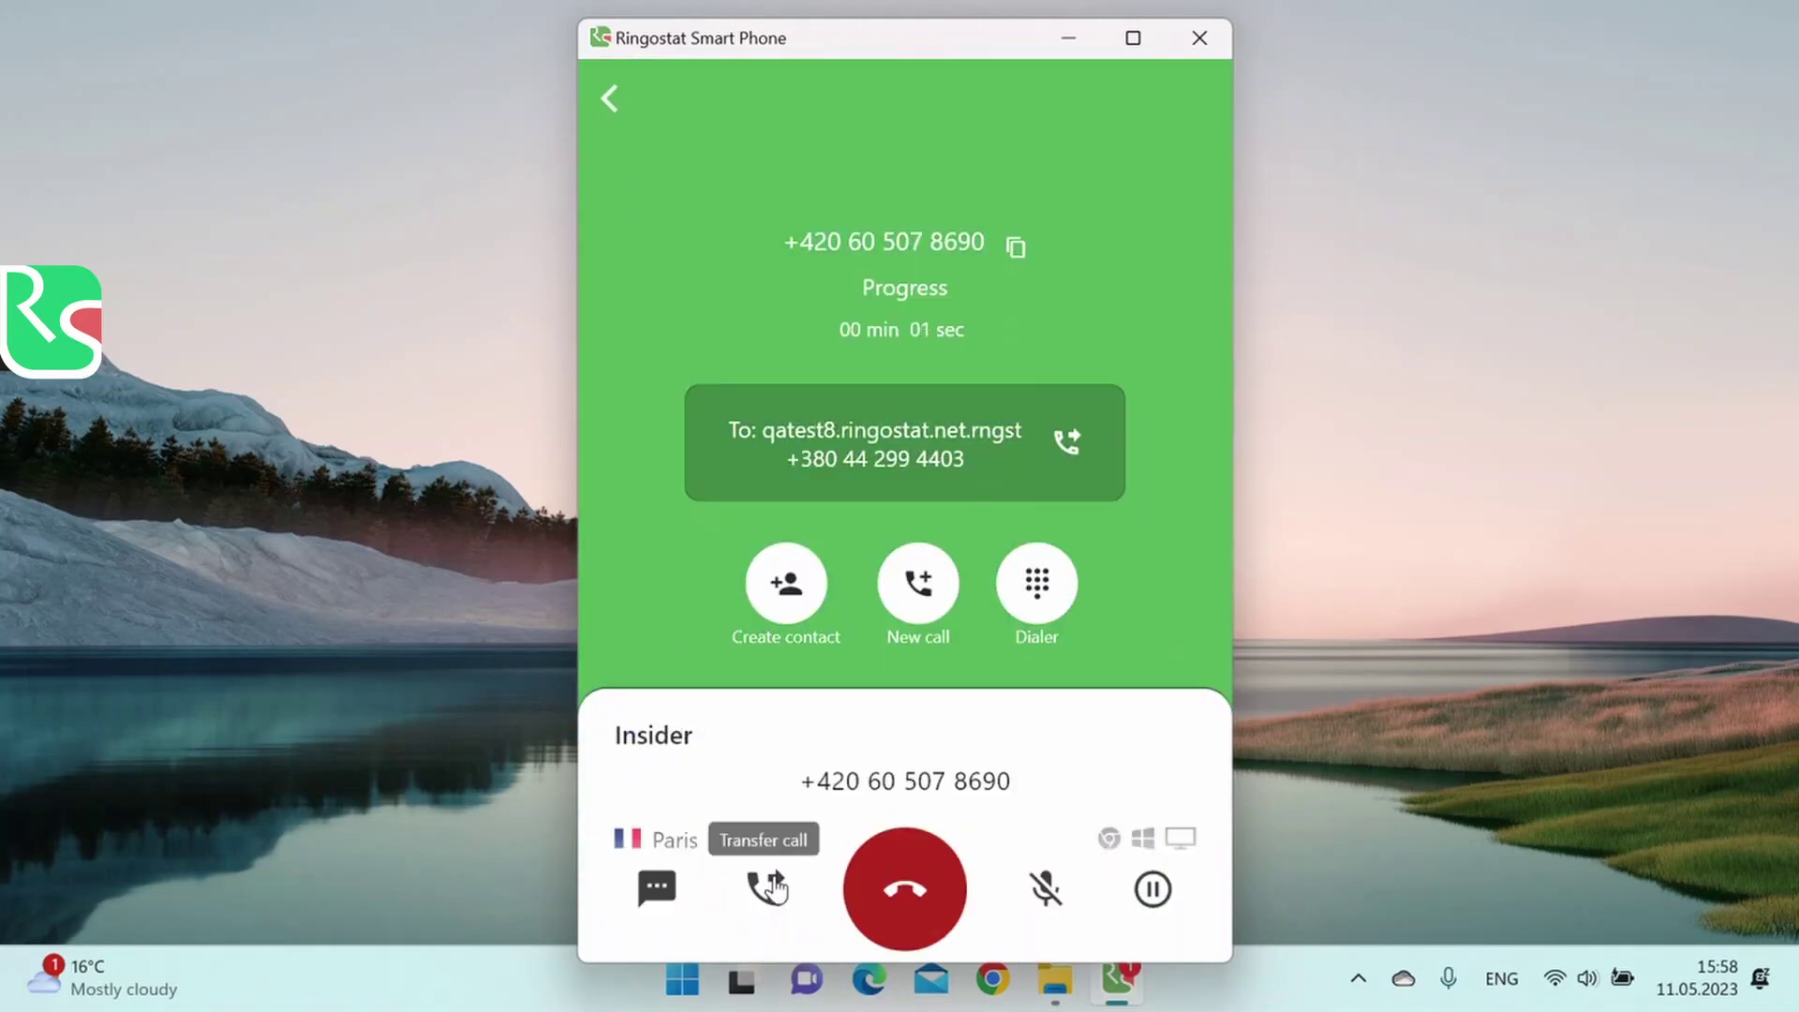
{"action": "left_click", "coordinate": [766, 888]}
{"action": "left_click", "coordinate": [1180, 699]}
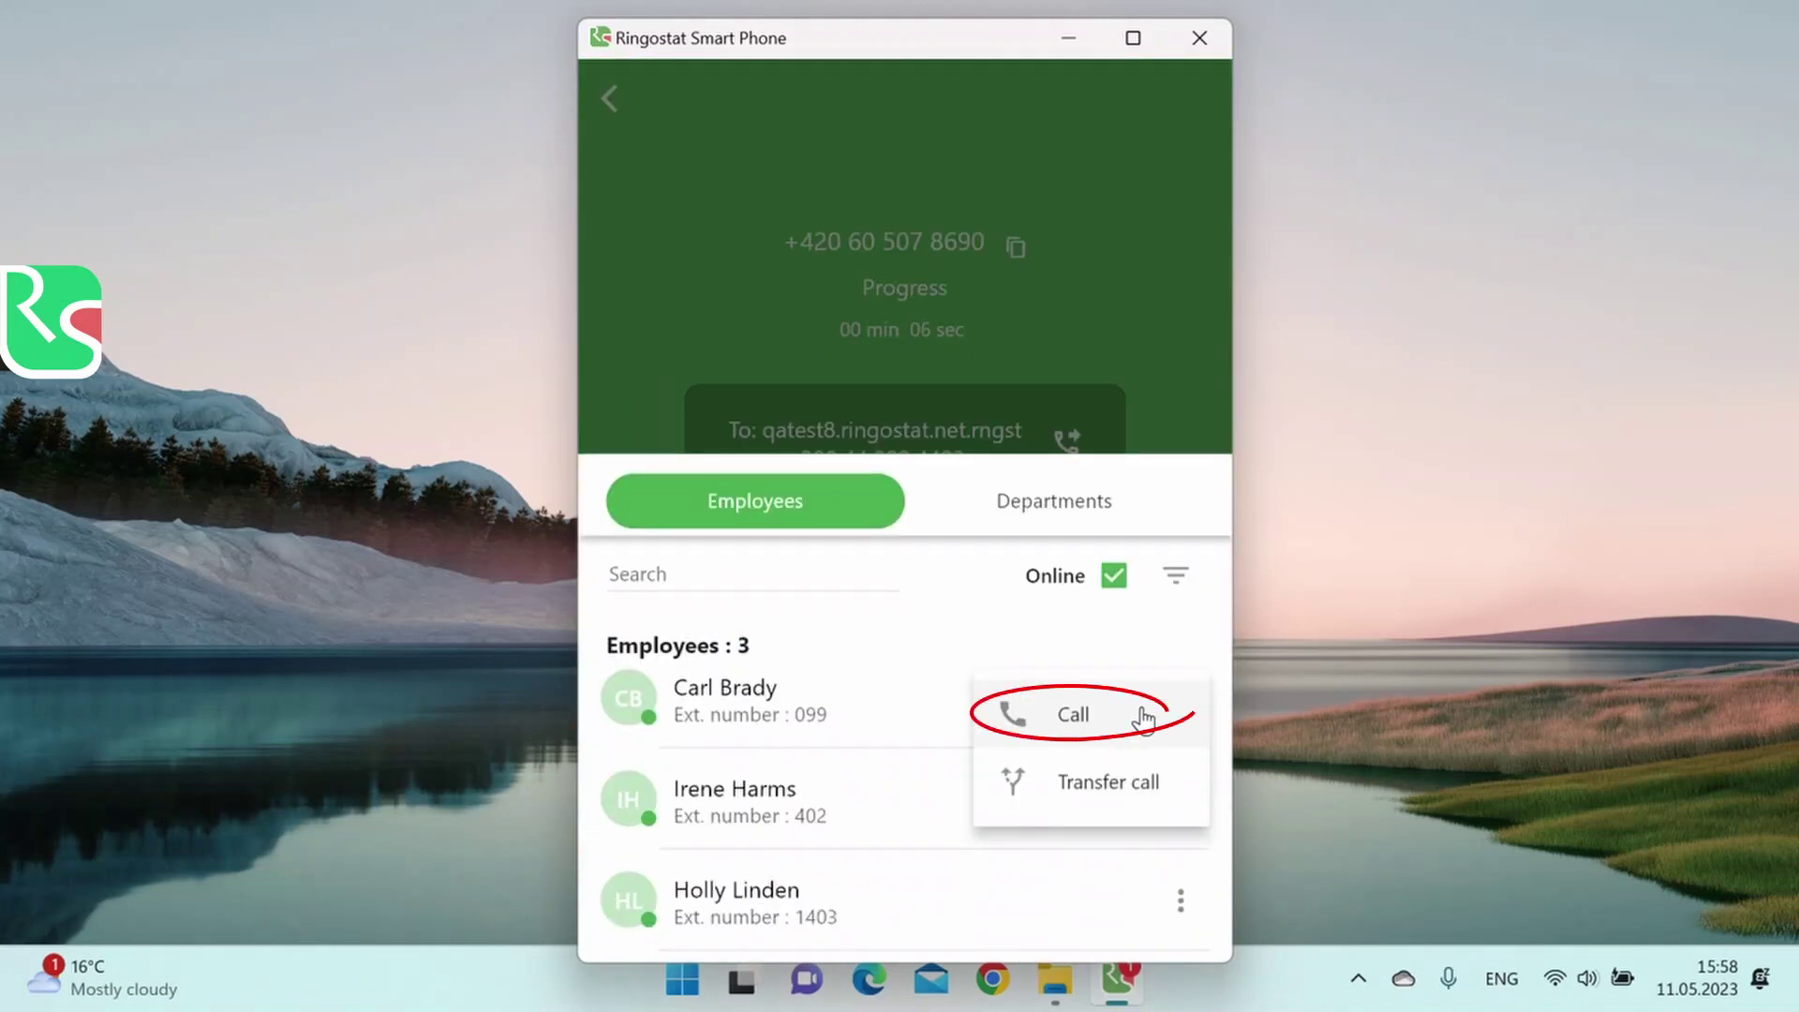
{"action": "left_click", "coordinate": [1151, 716]}
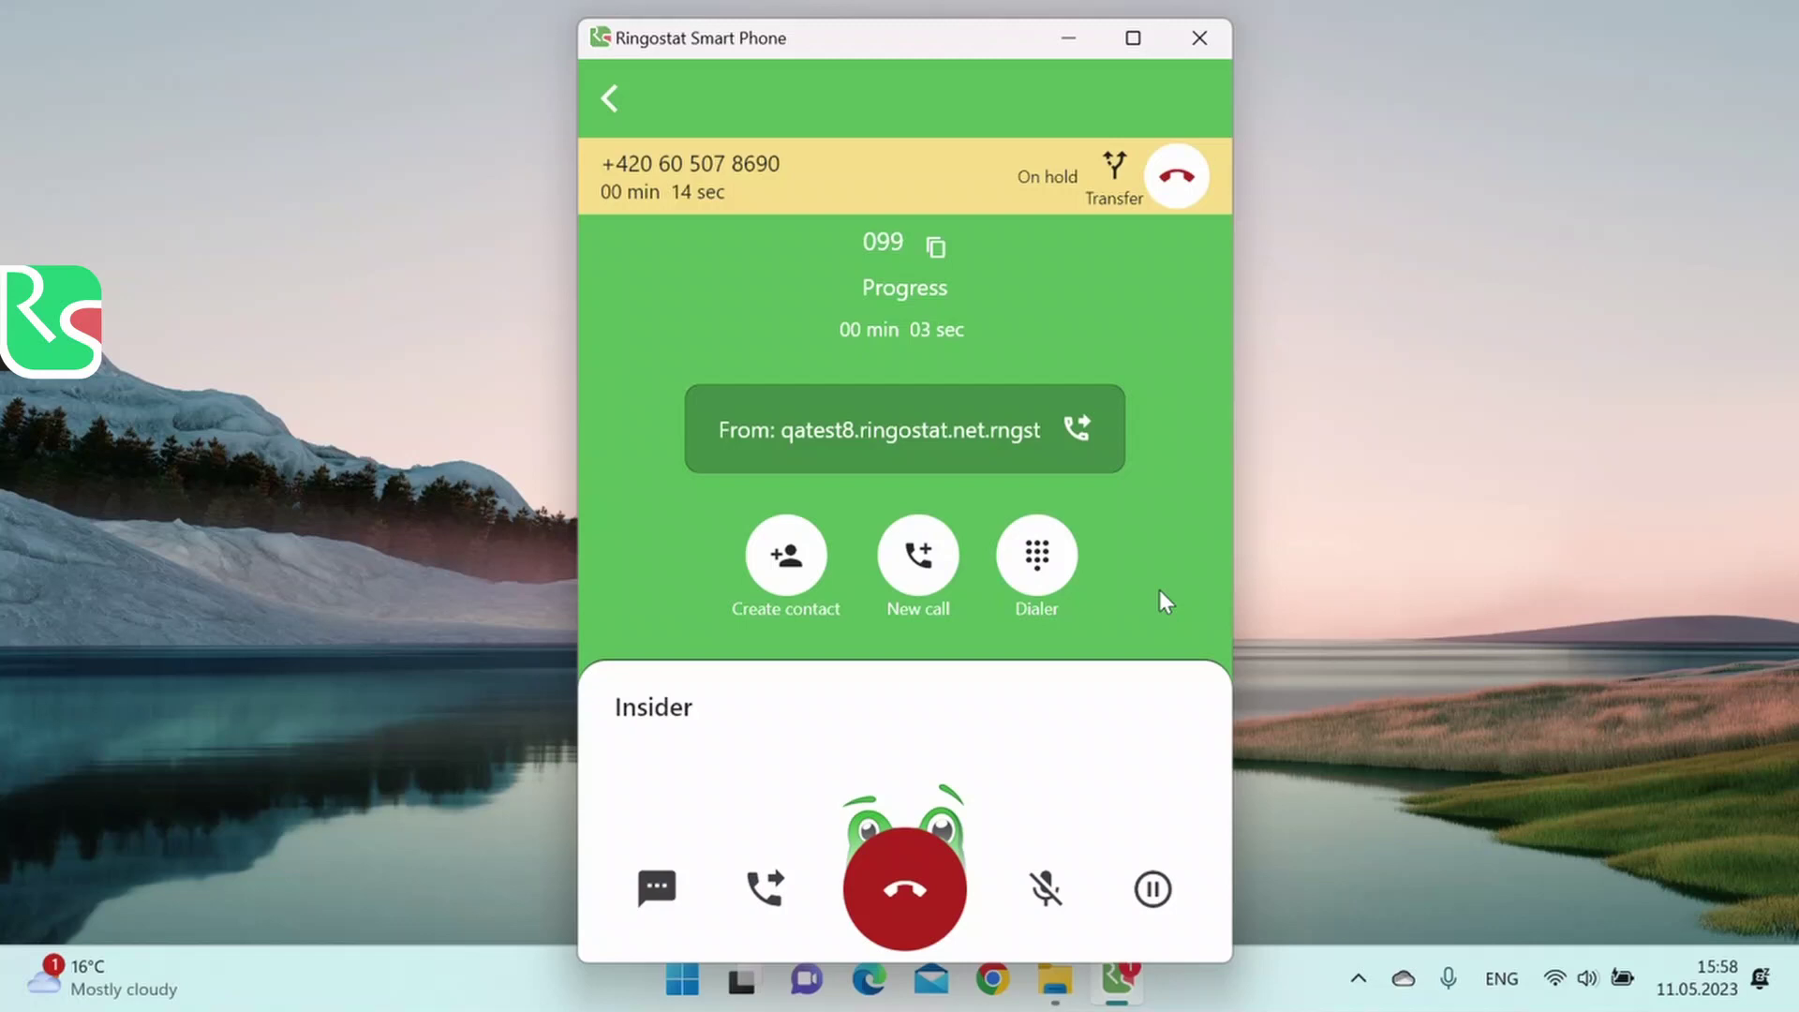
{"action": "left_click", "coordinate": [1110, 187]}
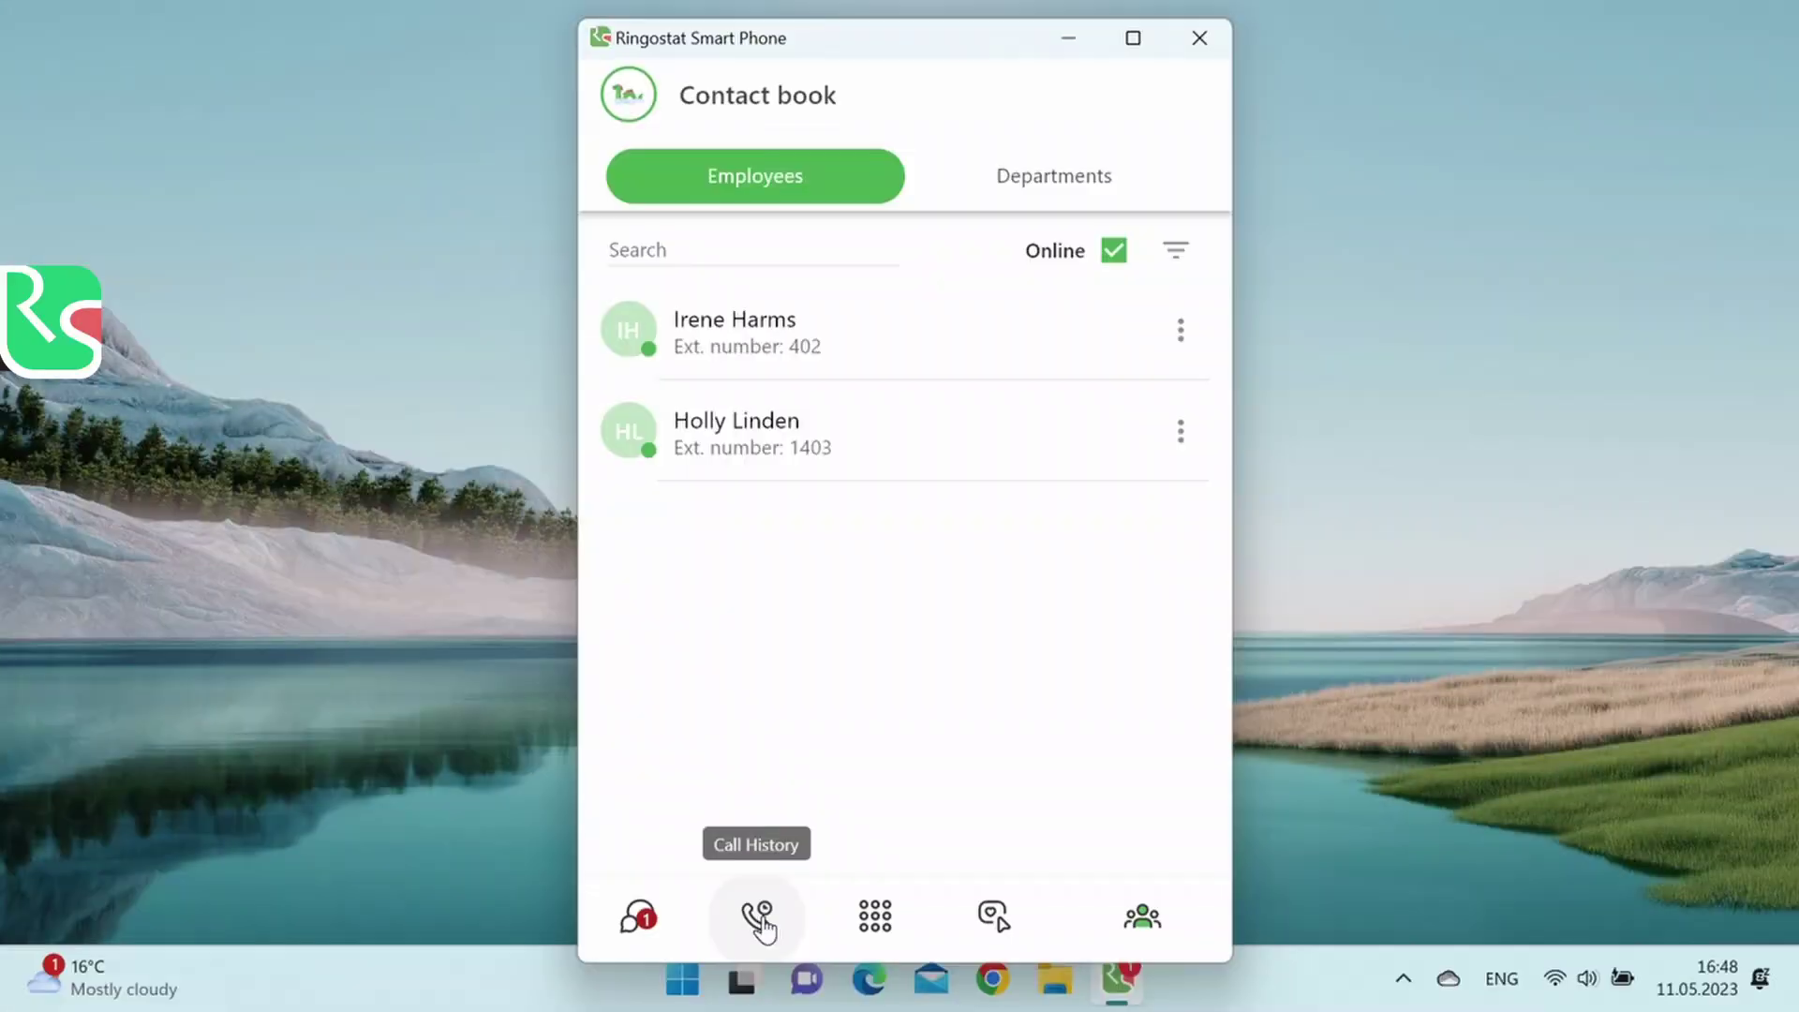
Browse the Call History, check a past call's actions menu, then filter to the Missed tab.
{"action": "left_click", "coordinate": [767, 923]}
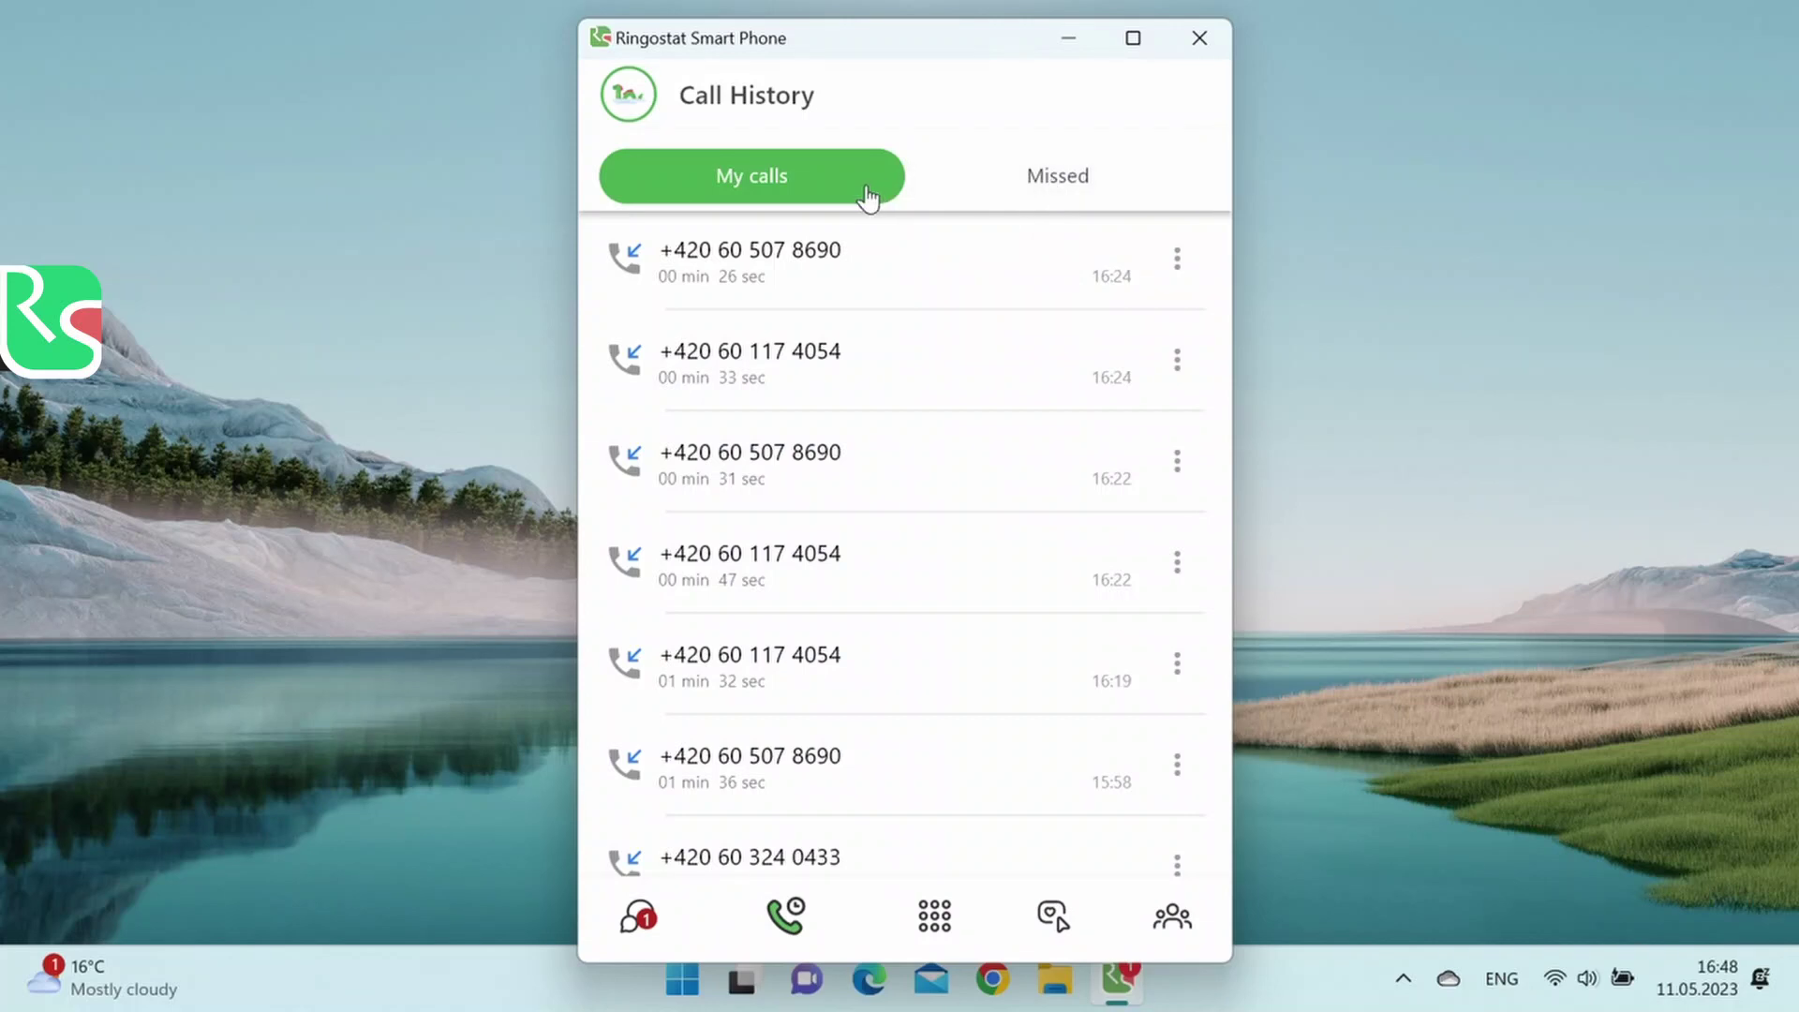
{"action": "scroll", "coordinate": [924, 272], "scroll_direction": "down", "scroll_amount": 10}
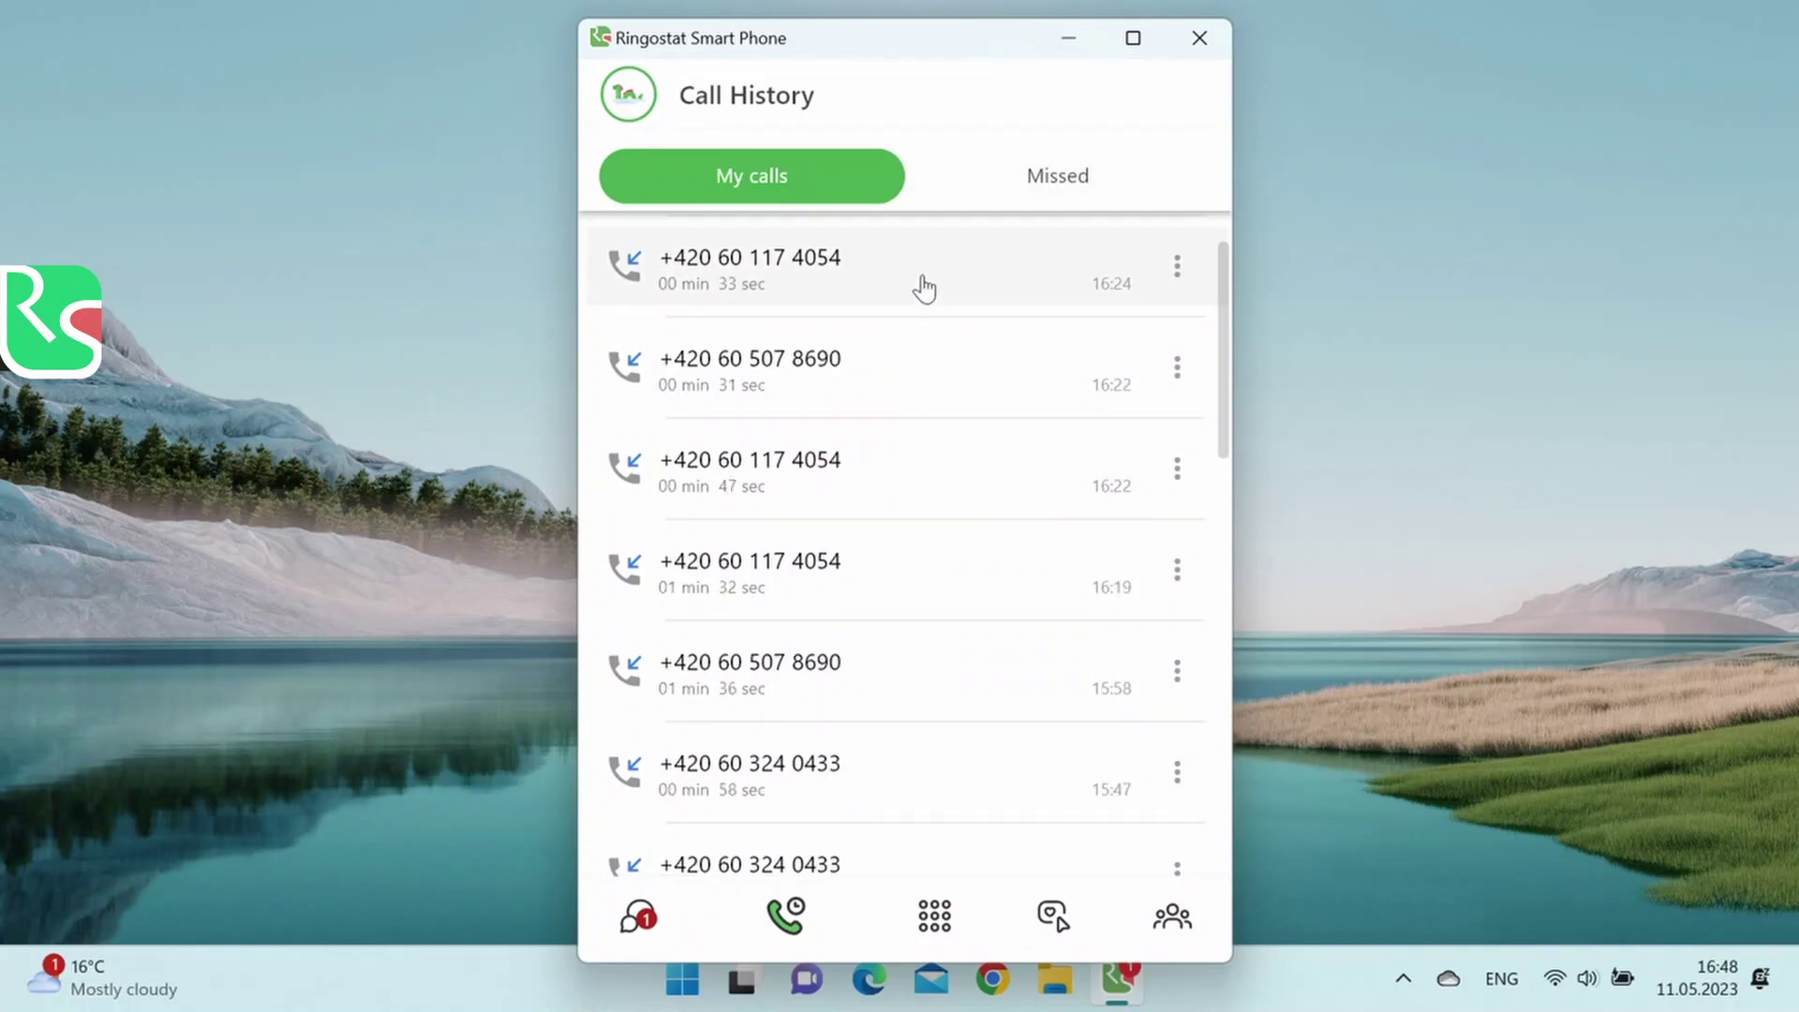
{"action": "scroll", "coordinate": [931, 316], "scroll_direction": "down", "scroll_amount": 3}
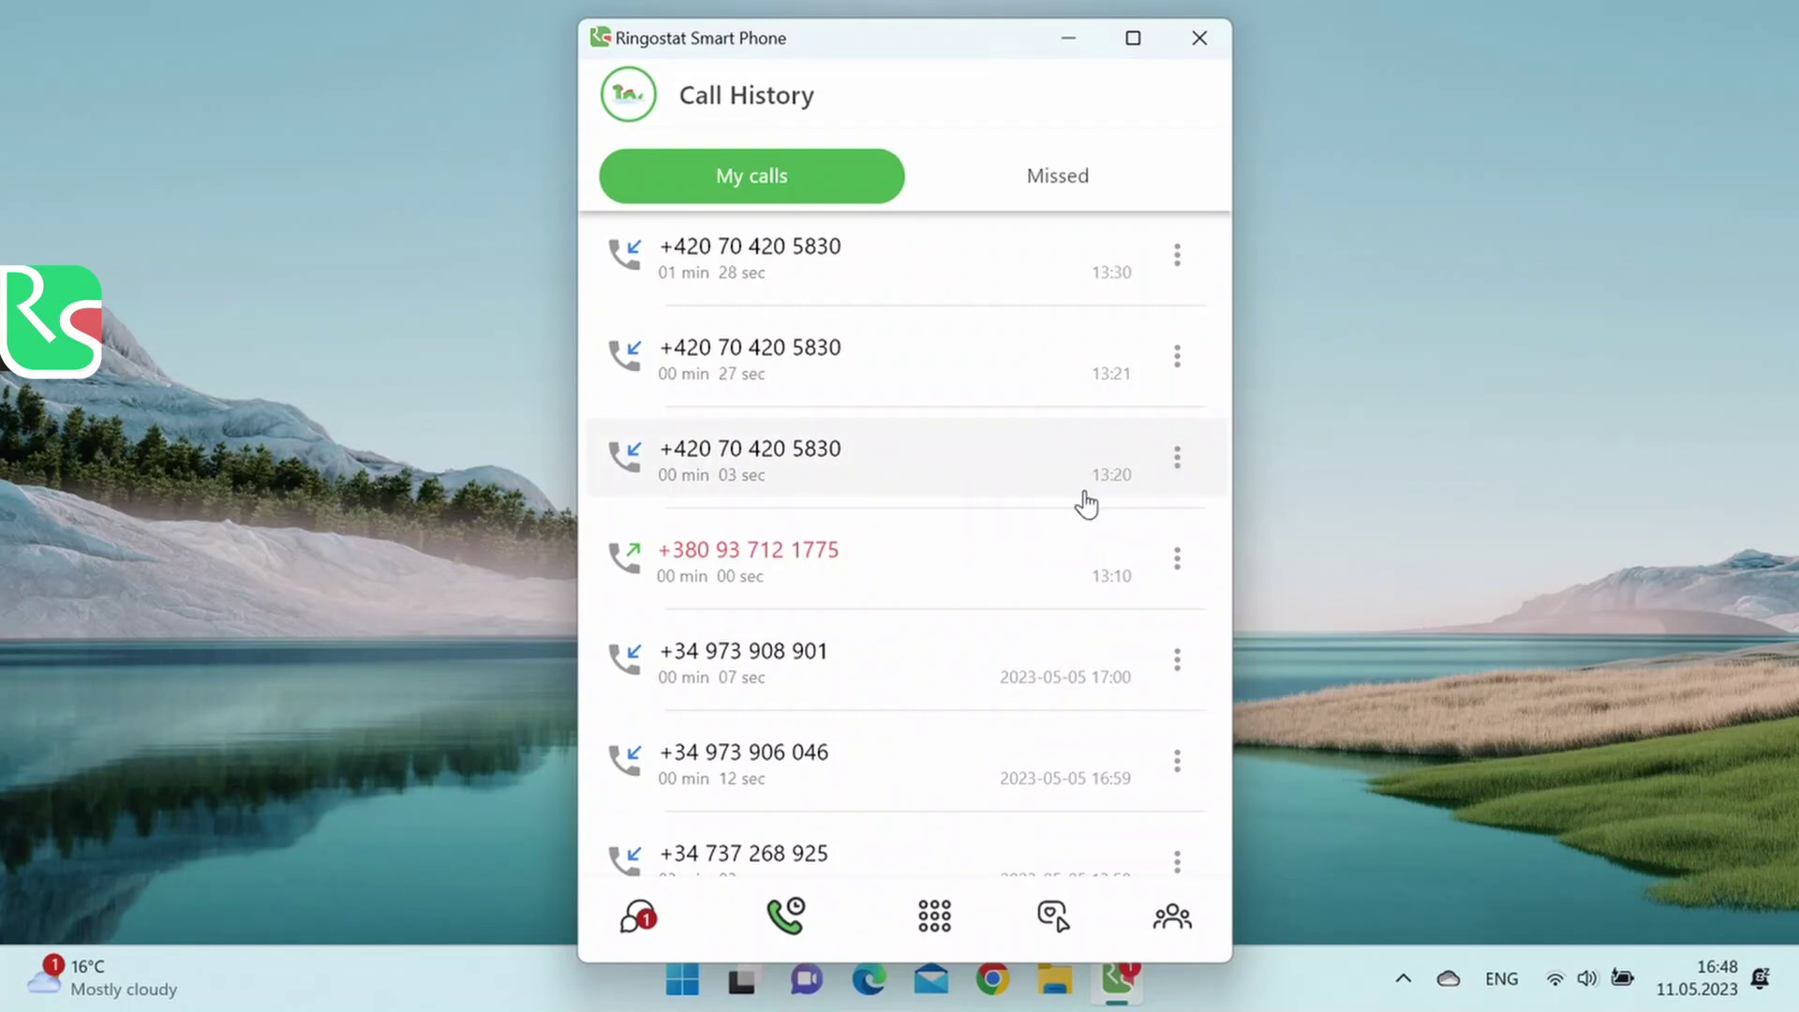
{"action": "left_click", "coordinate": [1176, 465]}
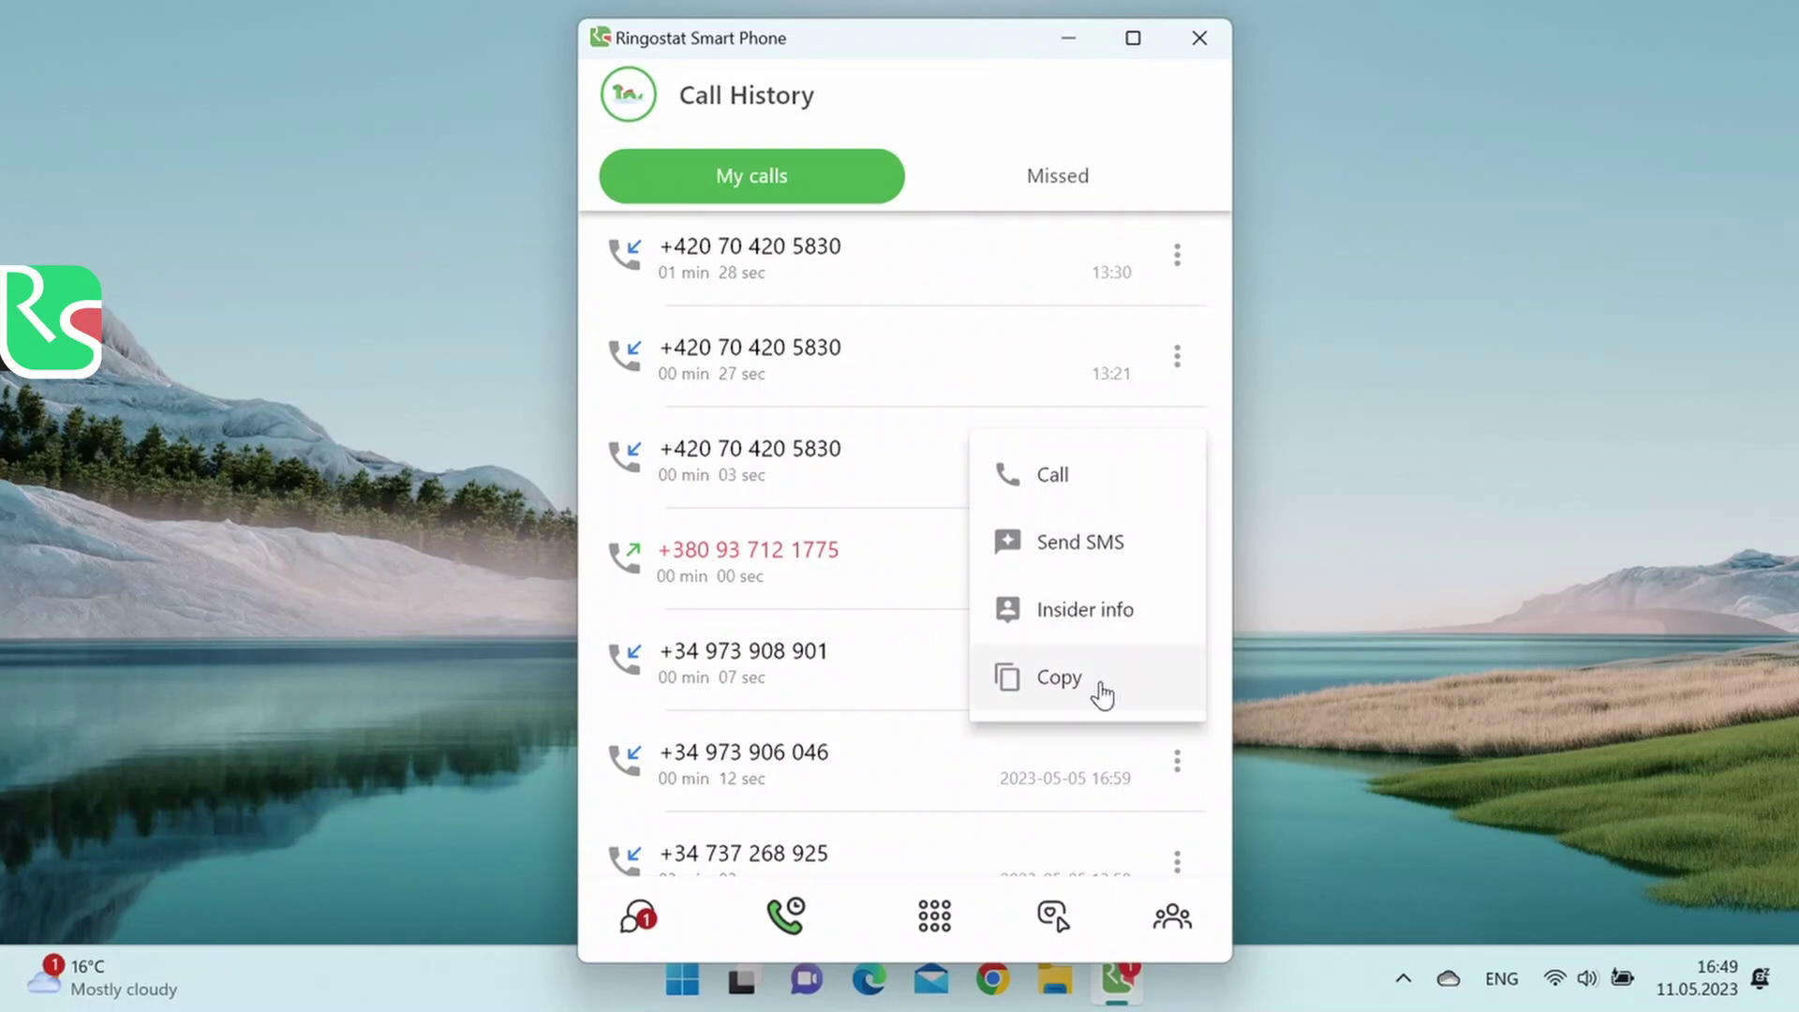
{"action": "left_click", "coordinate": [1062, 180]}
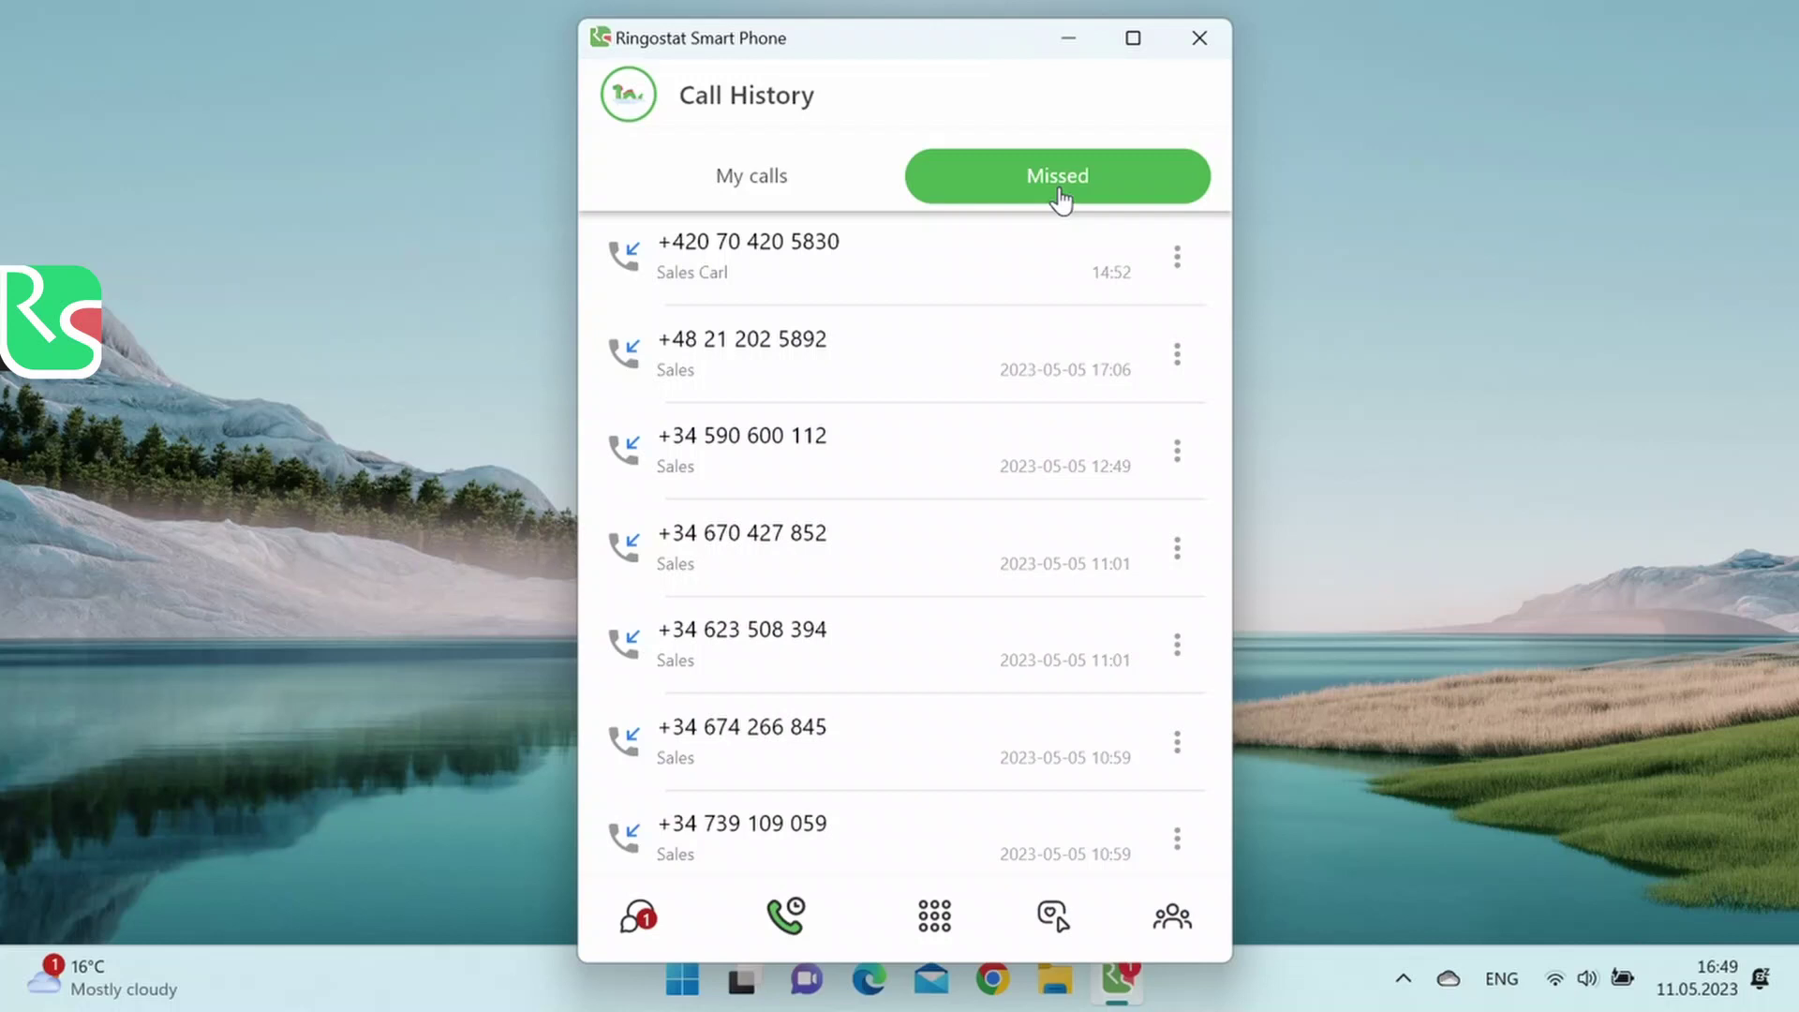
{"action": "scroll", "coordinate": [961, 291], "scroll_direction": "down", "scroll_amount": 1}
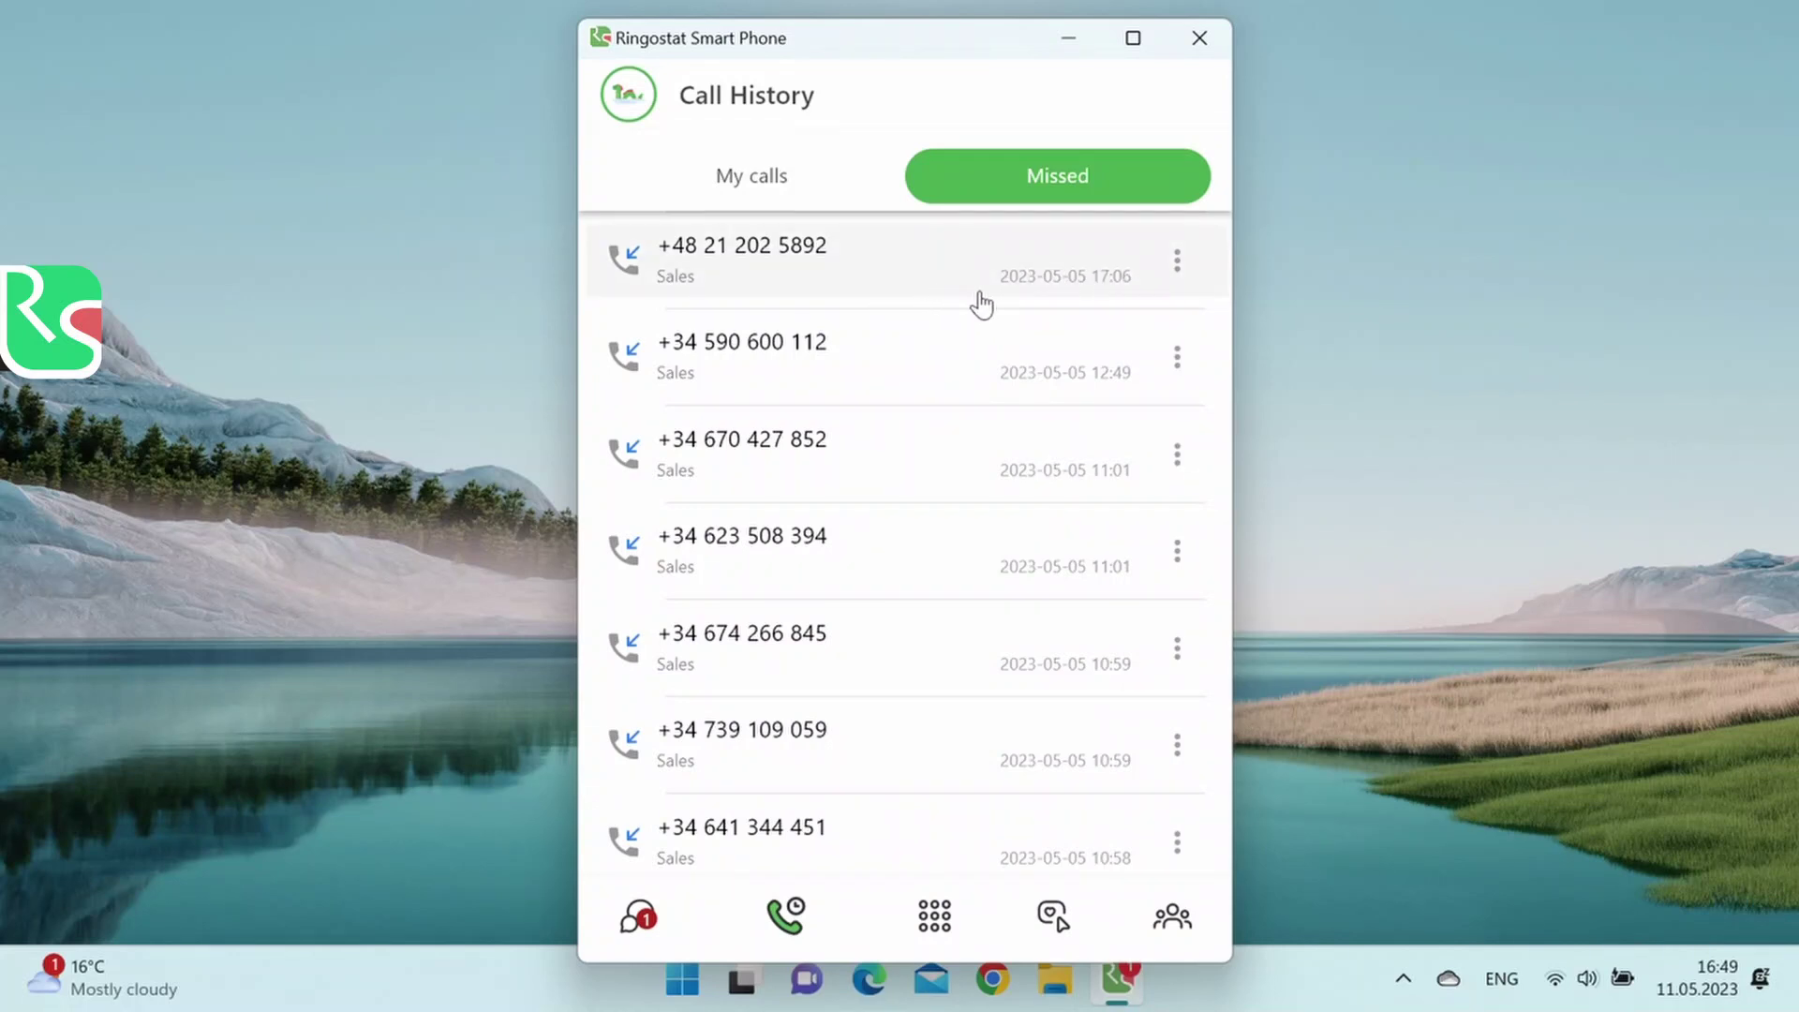
{"action": "left_click", "coordinate": [1178, 265]}
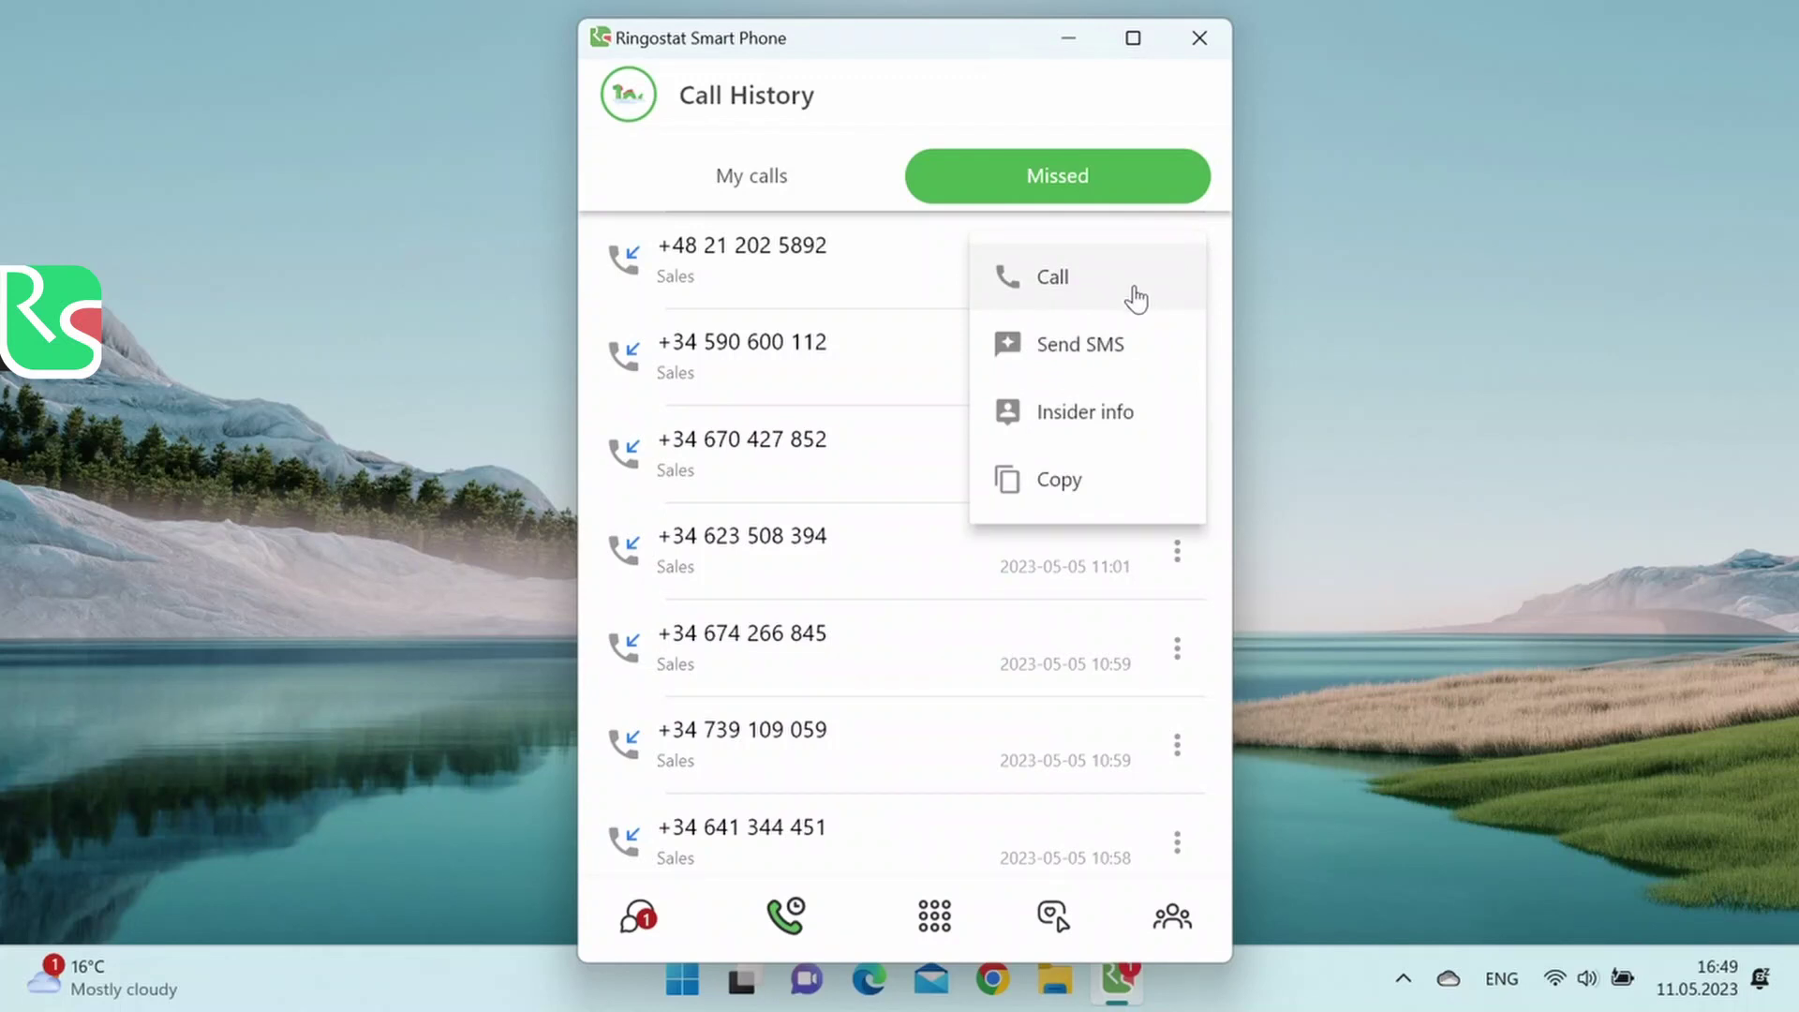
{"action": "left_click", "coordinate": [899, 301]}
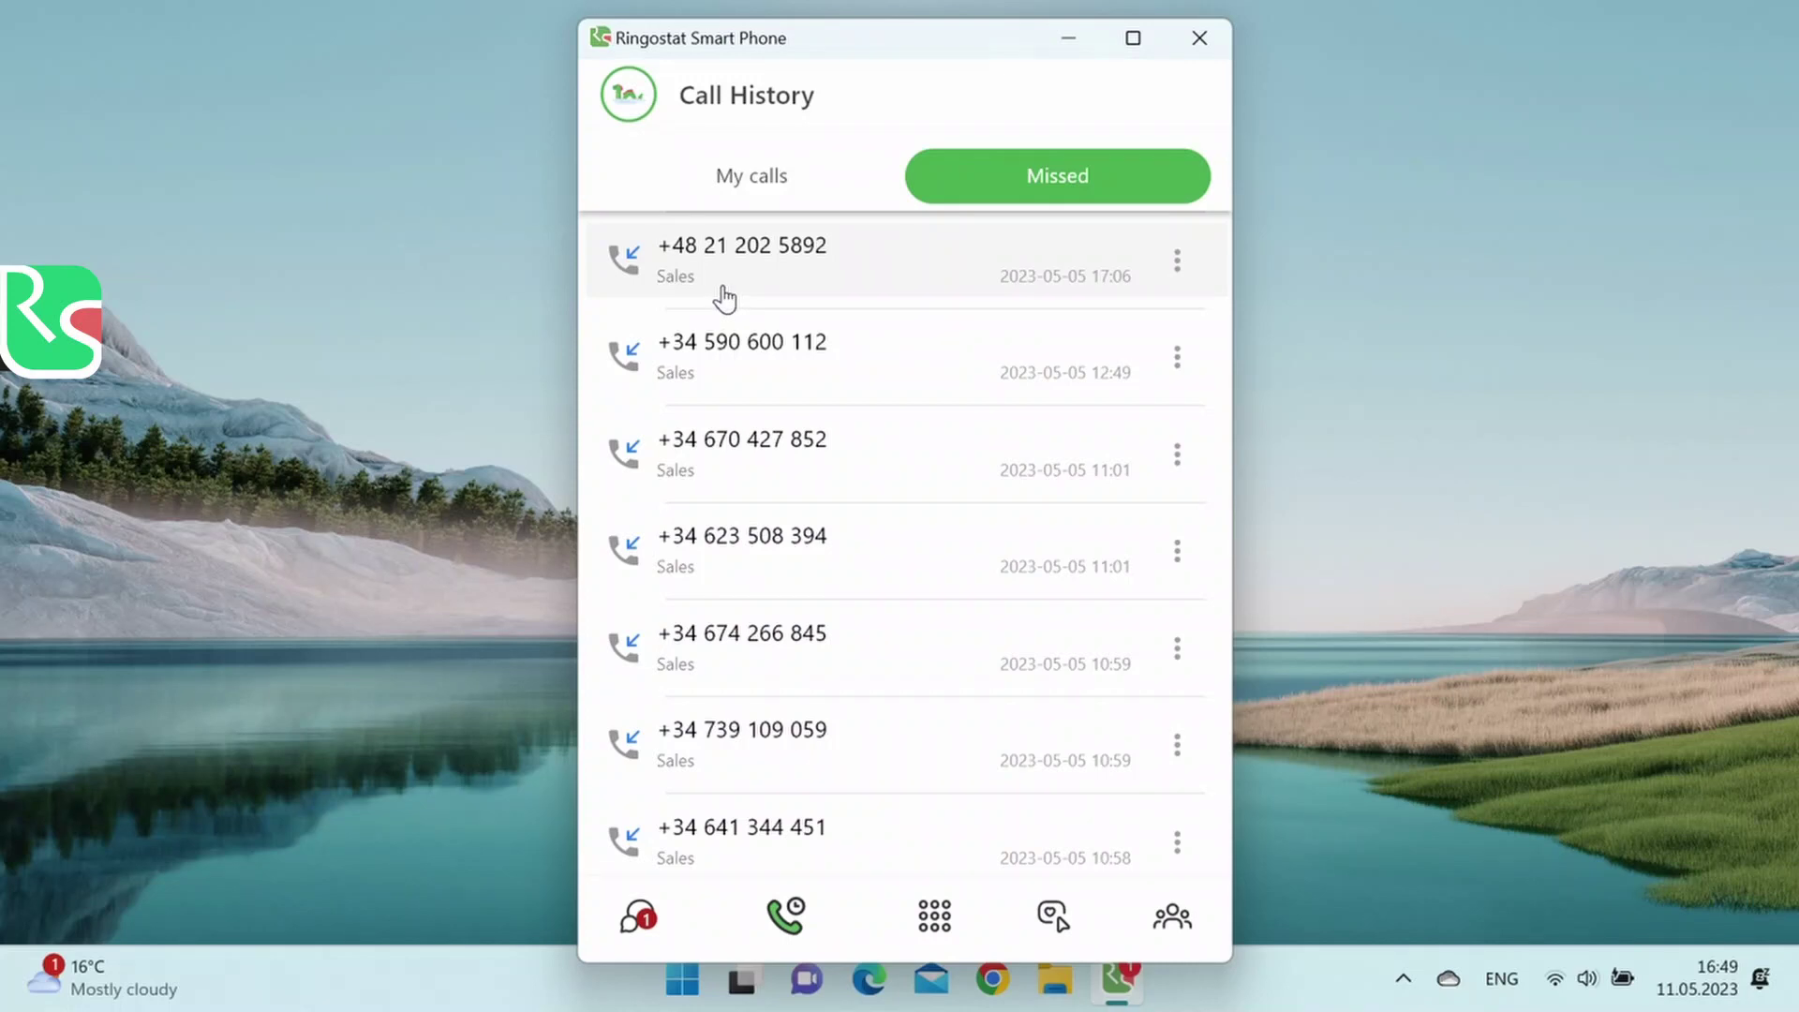
Switch Call History to the My calls tab and scroll through the entries.
{"action": "left_click", "coordinate": [770, 183]}
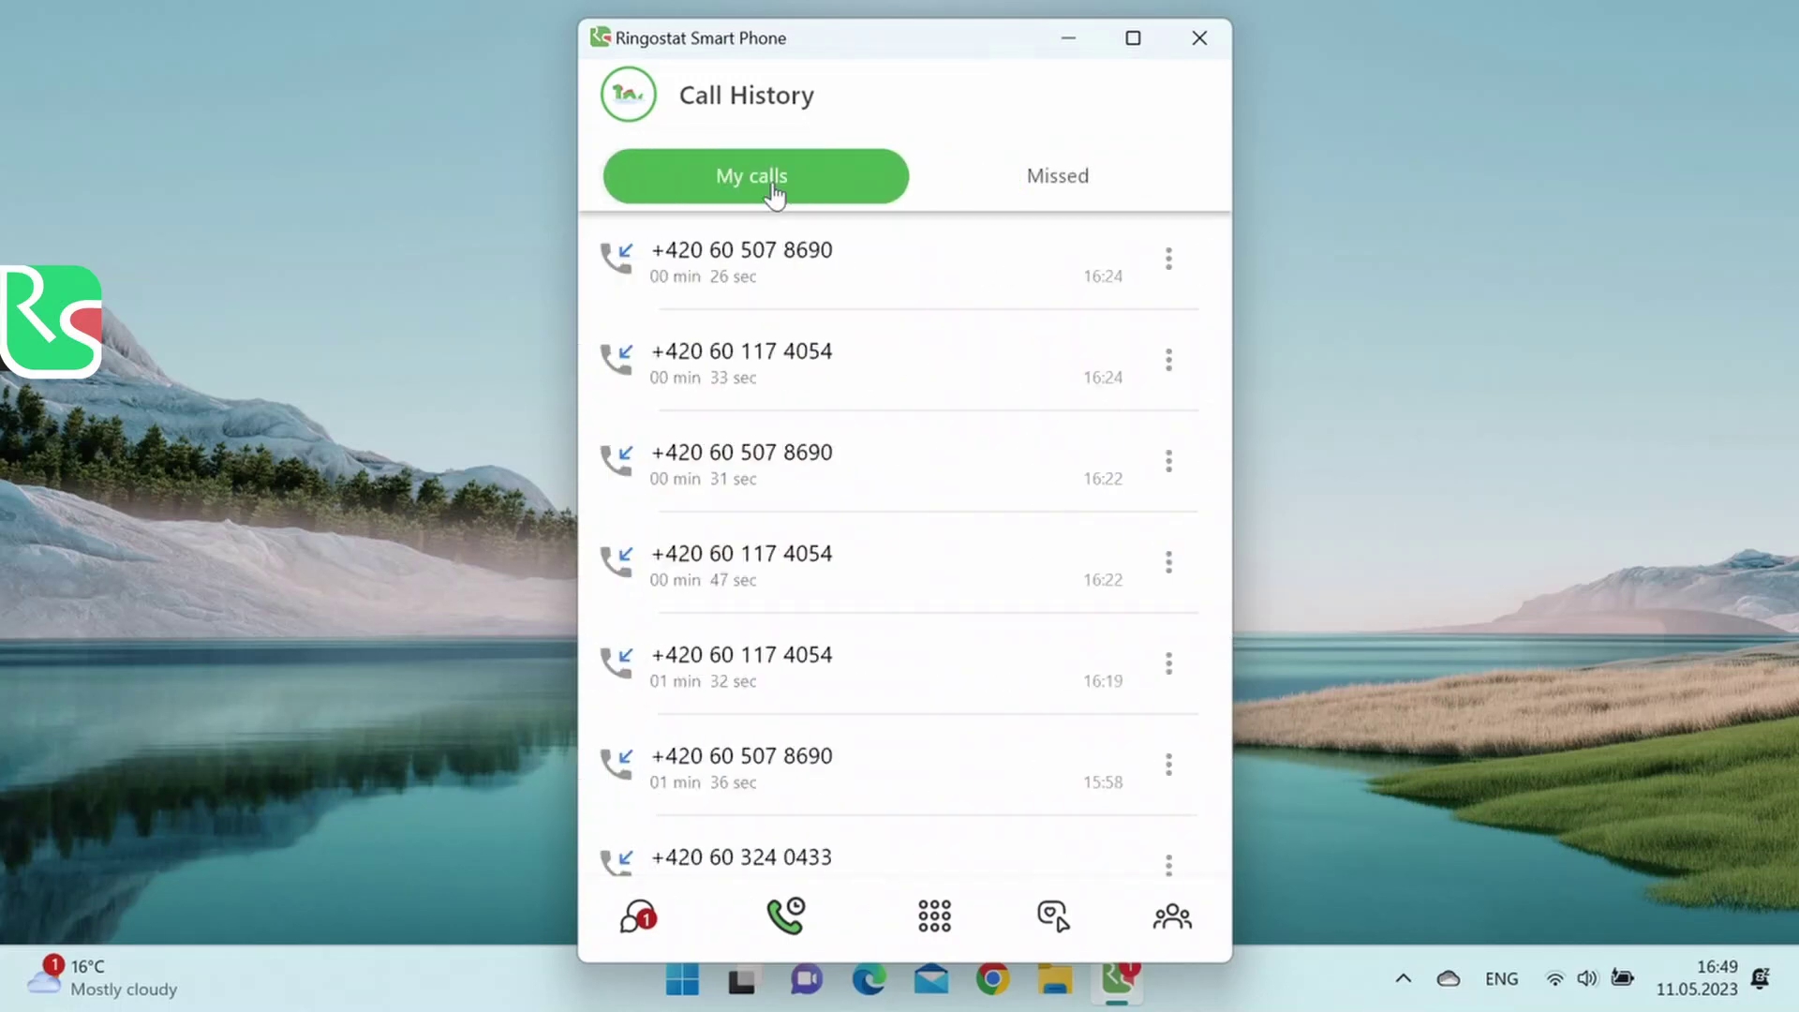
{"action": "scroll", "coordinate": [942, 417], "scroll_direction": "down", "scroll_amount": 10}
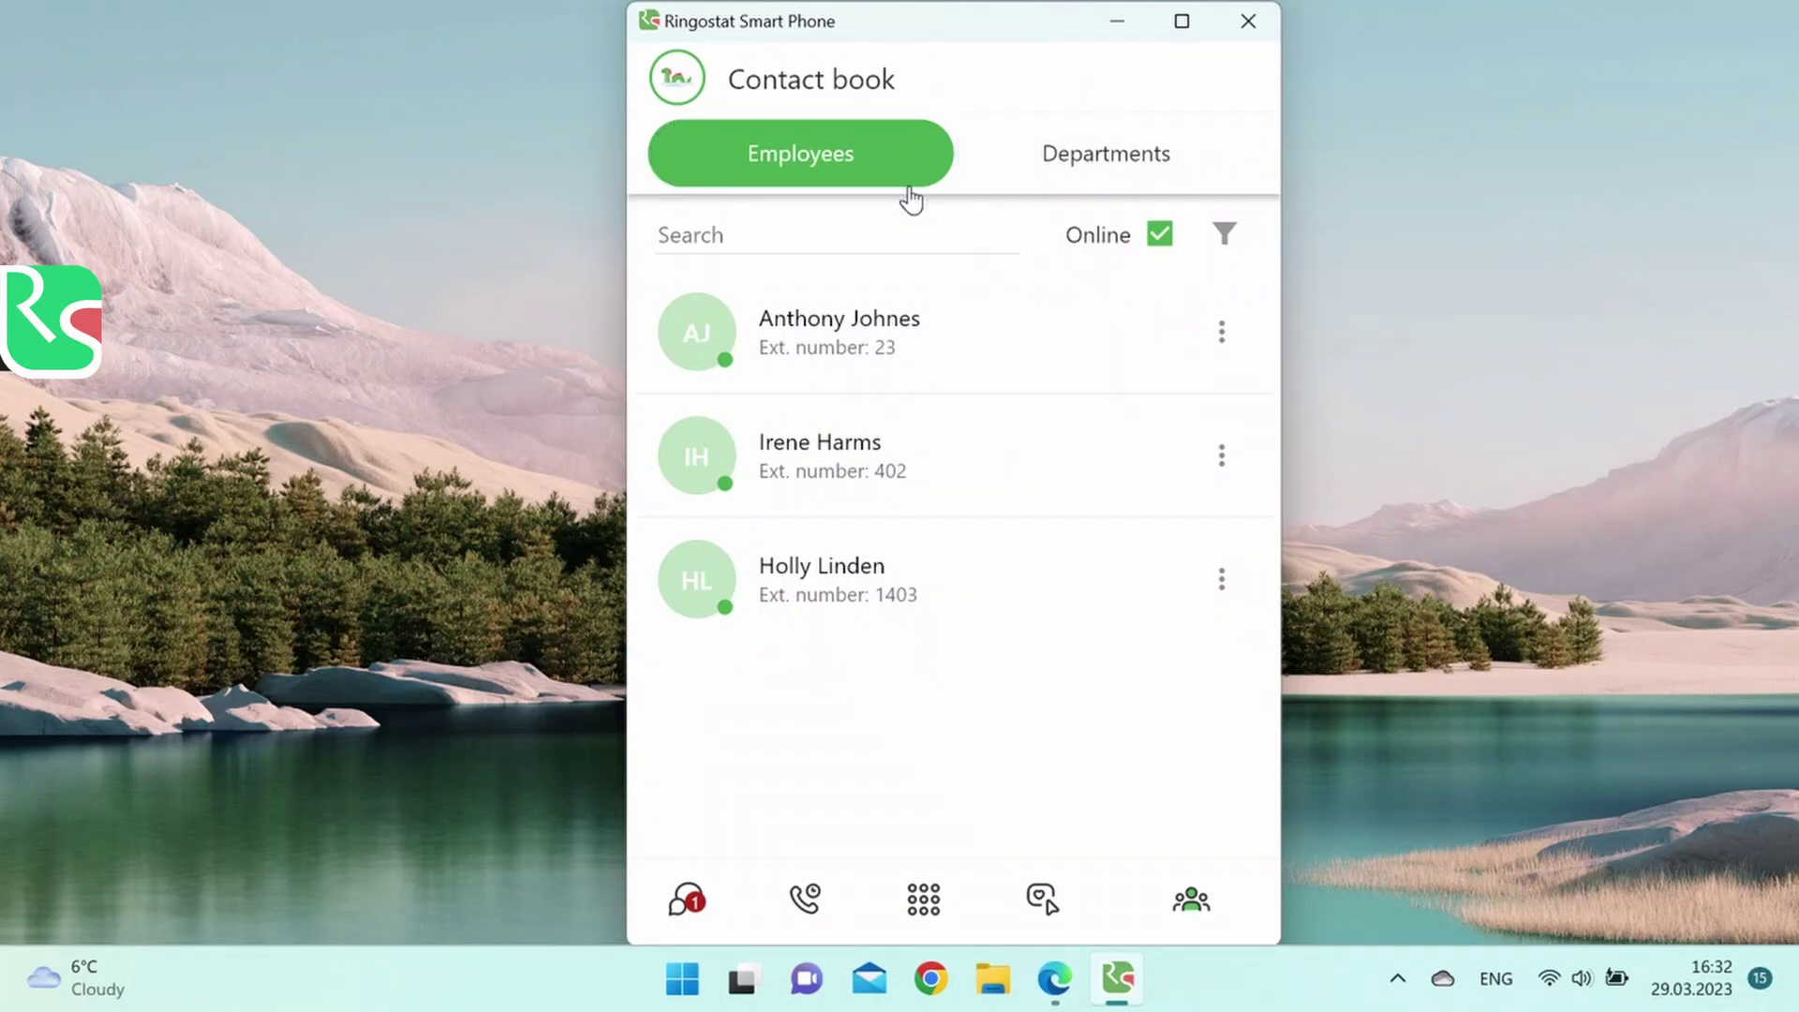
{"action": "left_click", "coordinate": [906, 235]}
{"action": "type", "text": "i"}
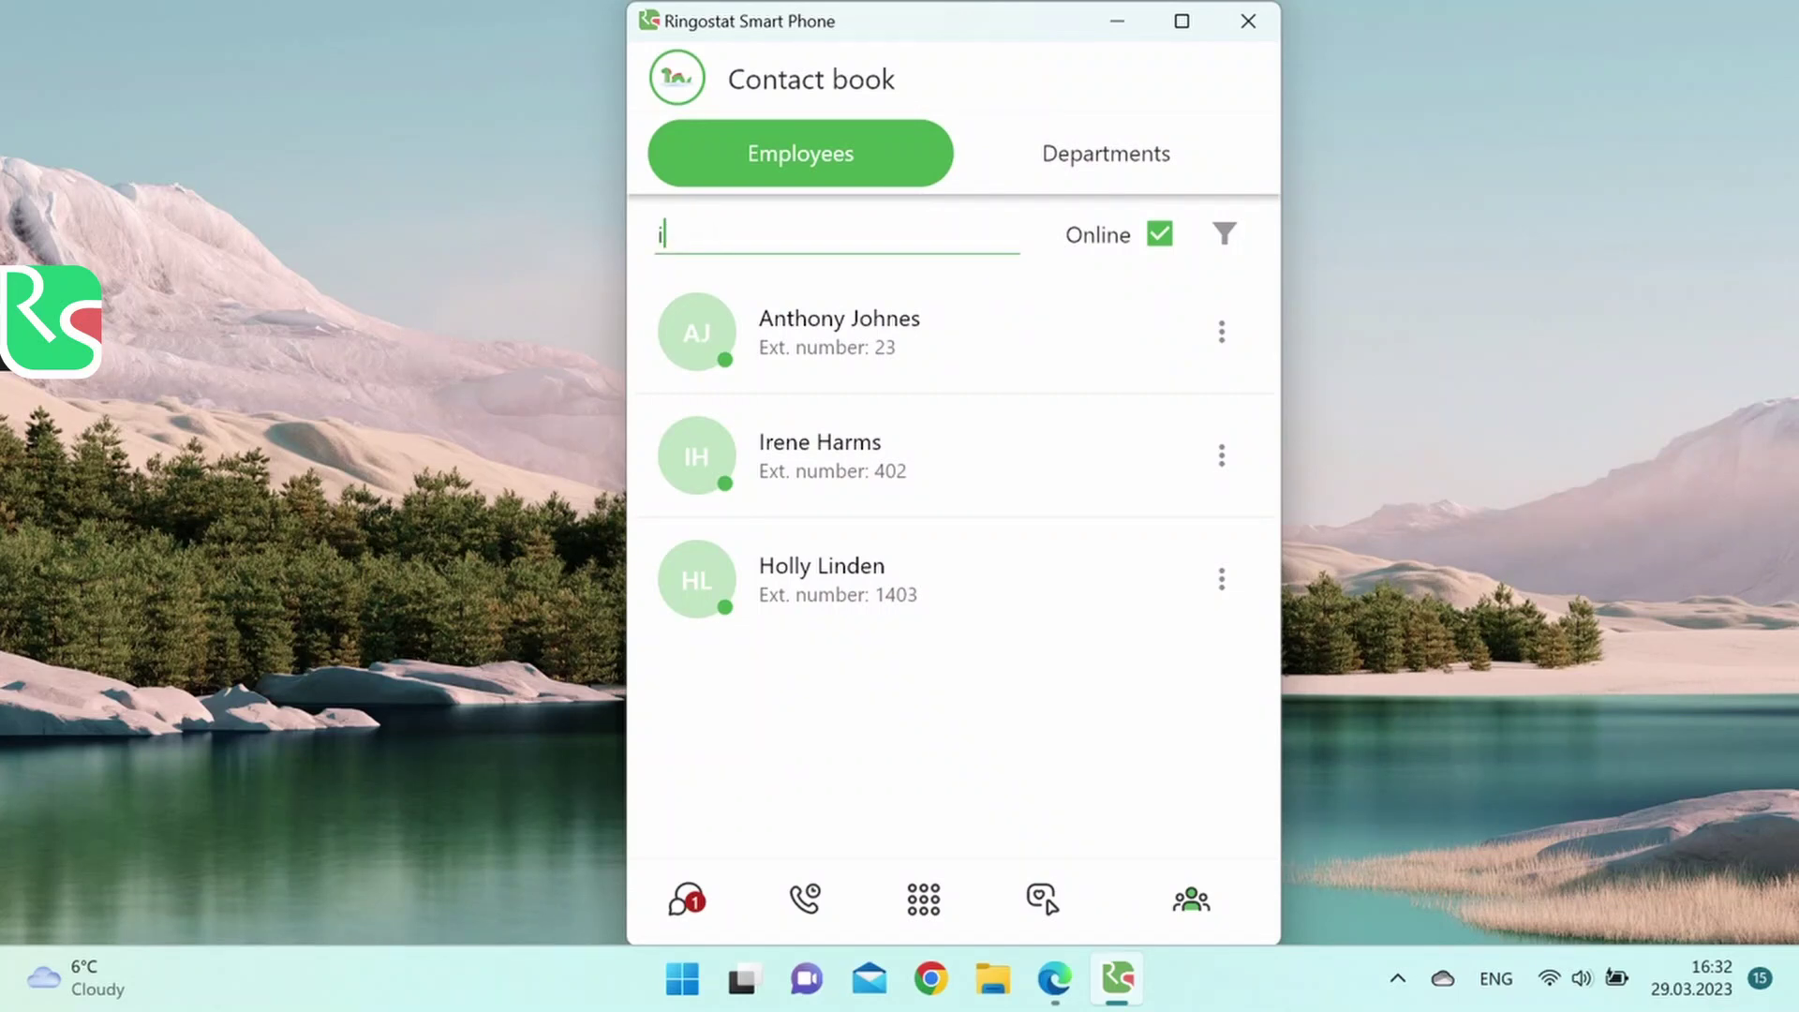
{"action": "type", "text": "re"}
{"action": "key", "text": "BackSpace"}
{"action": "key", "text": "BackSpace"}
{"action": "key", "text": "BackSpace"}
{"action": "left_click", "coordinate": [1224, 244]}
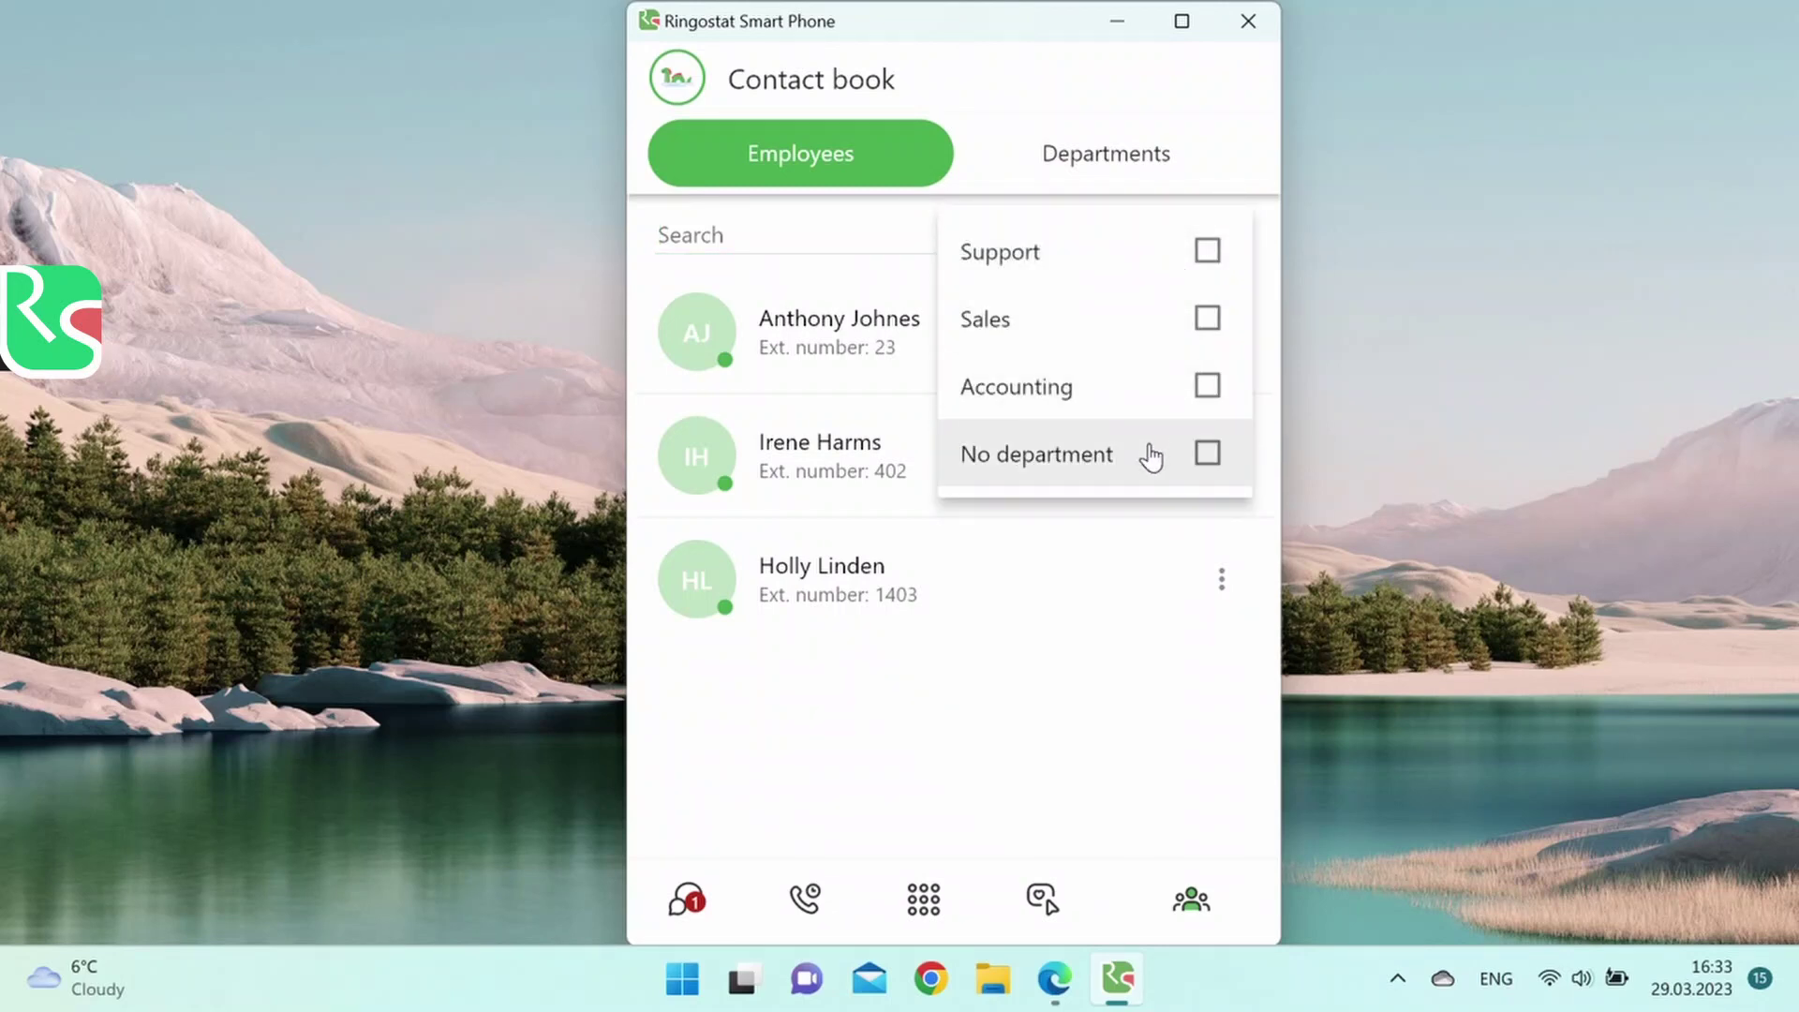
{"action": "left_click", "coordinate": [1137, 618]}
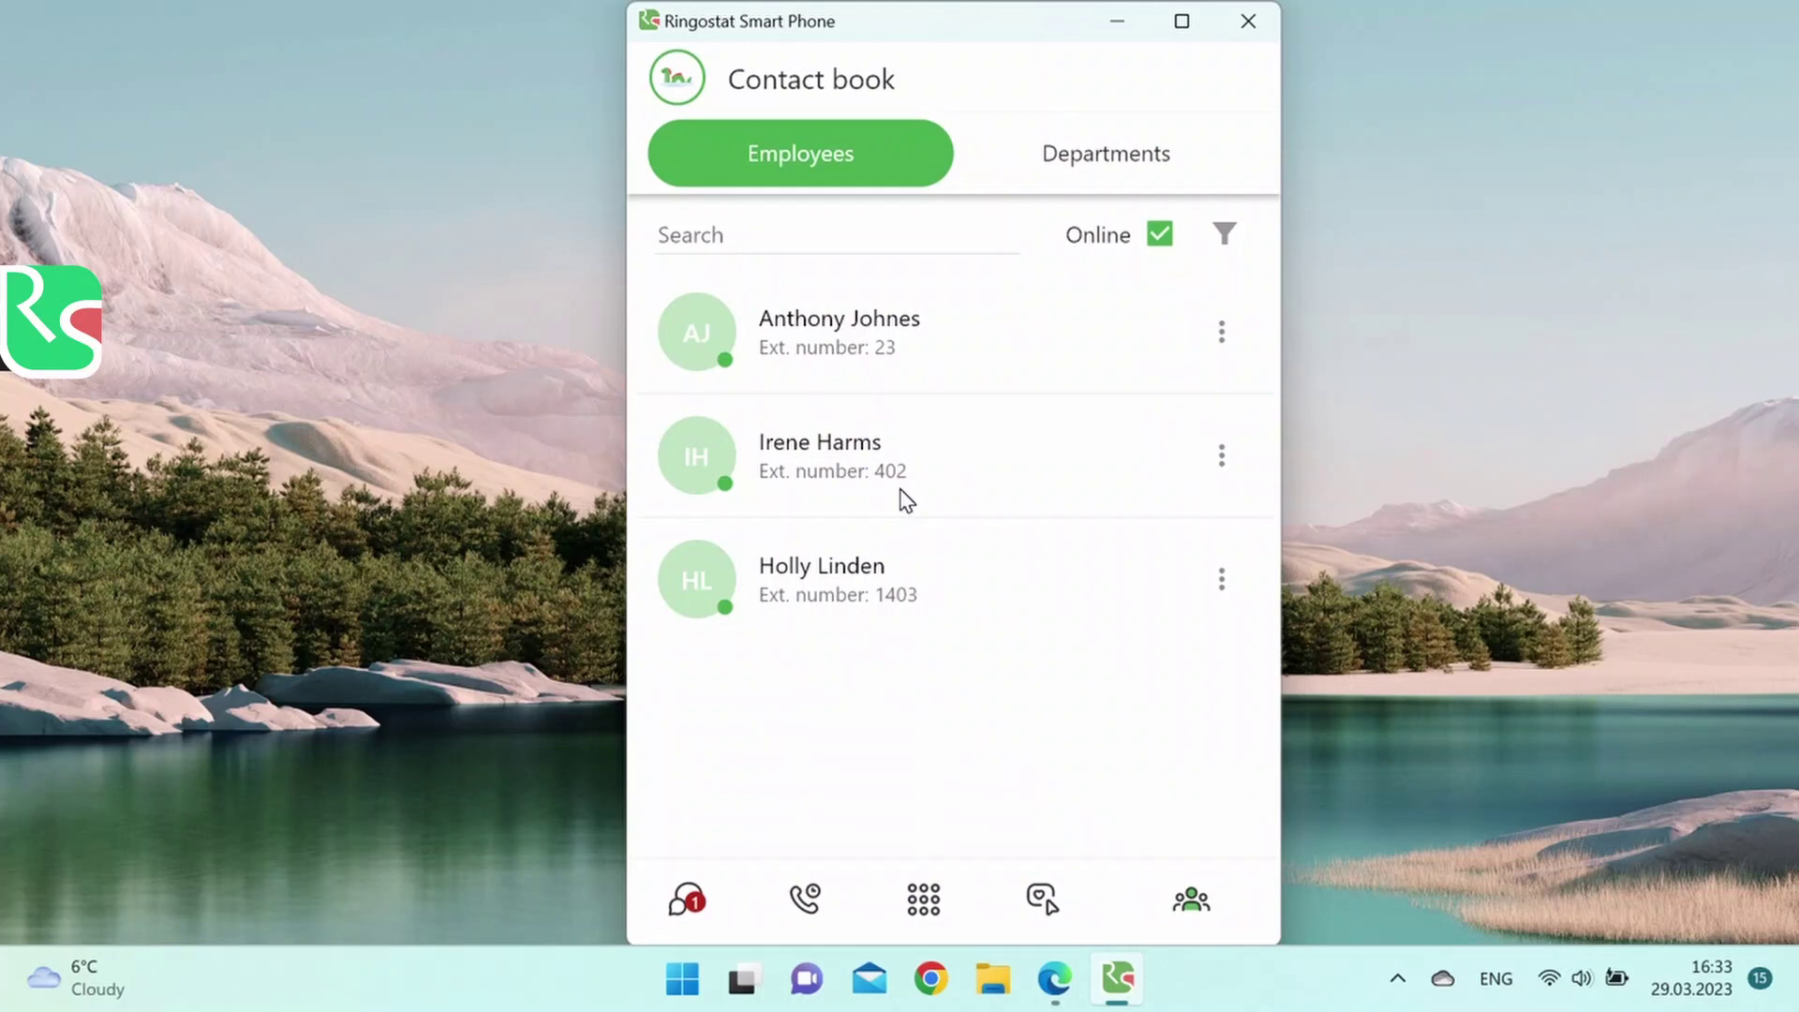
{"action": "left_click", "coordinate": [1220, 458]}
{"action": "left_click", "coordinate": [1213, 472]}
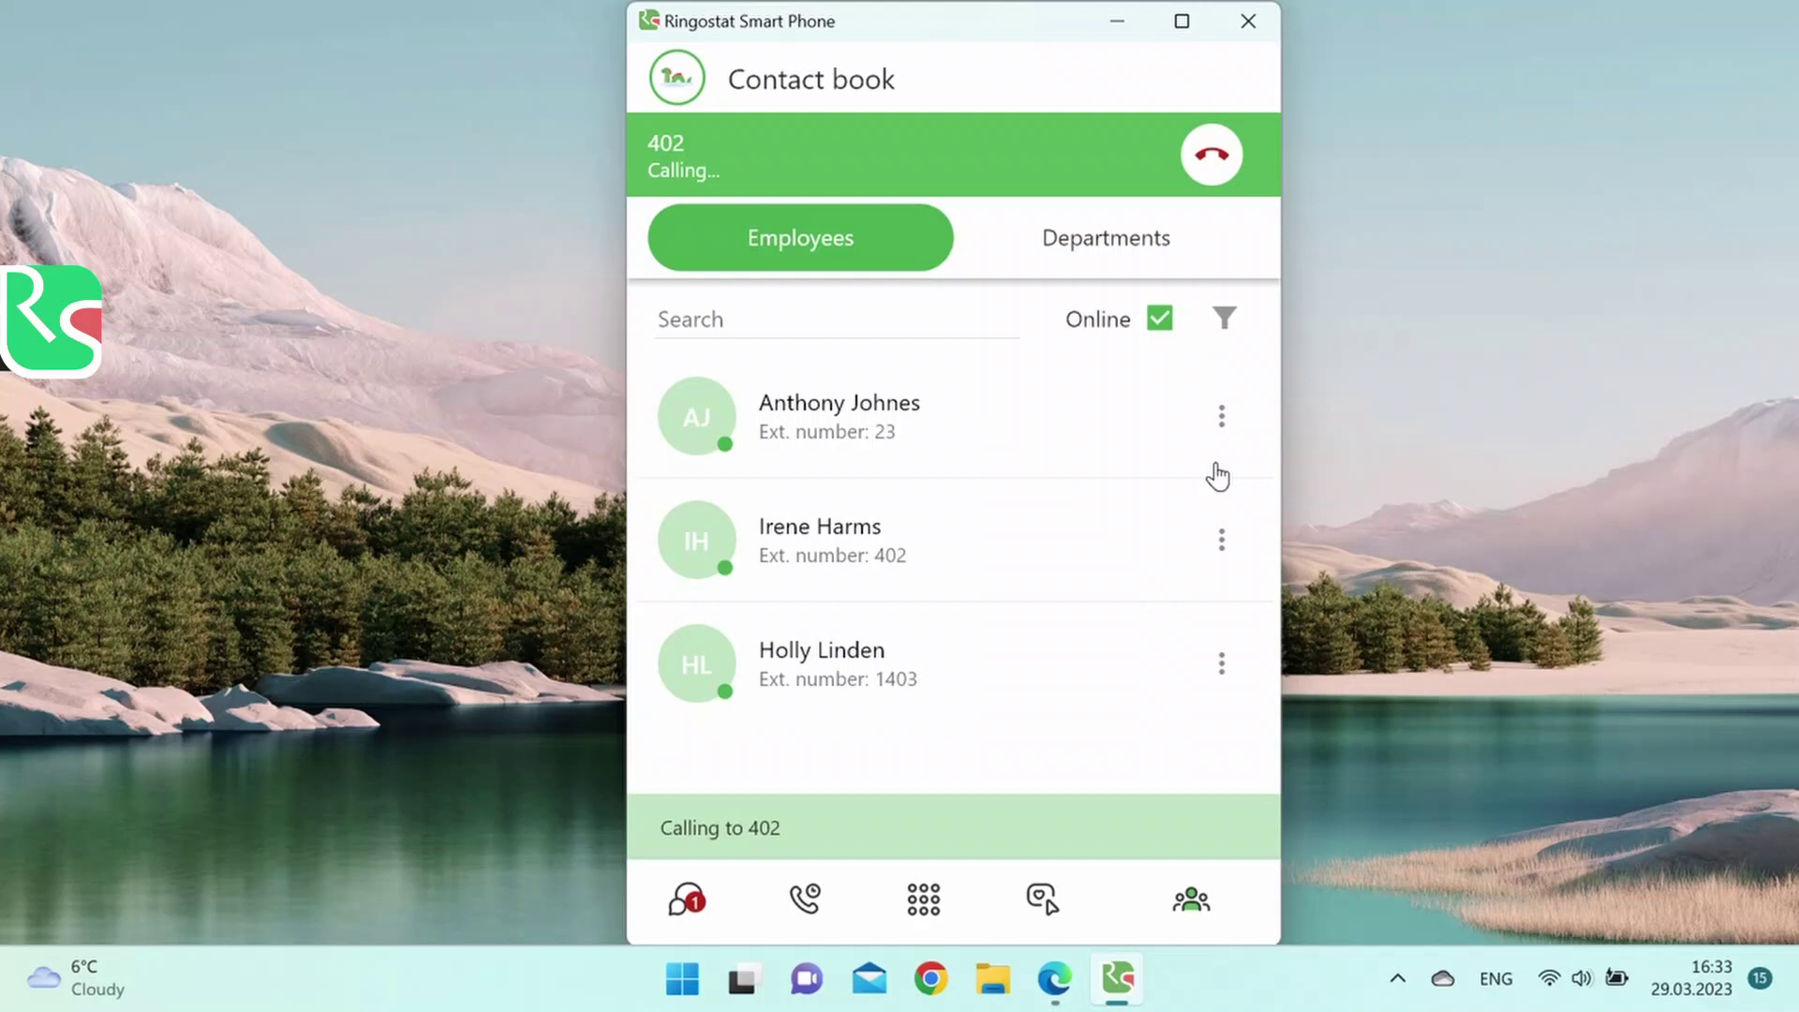
{"action": "left_click", "coordinate": [1206, 175]}
{"action": "left_click", "coordinate": [1217, 440]}
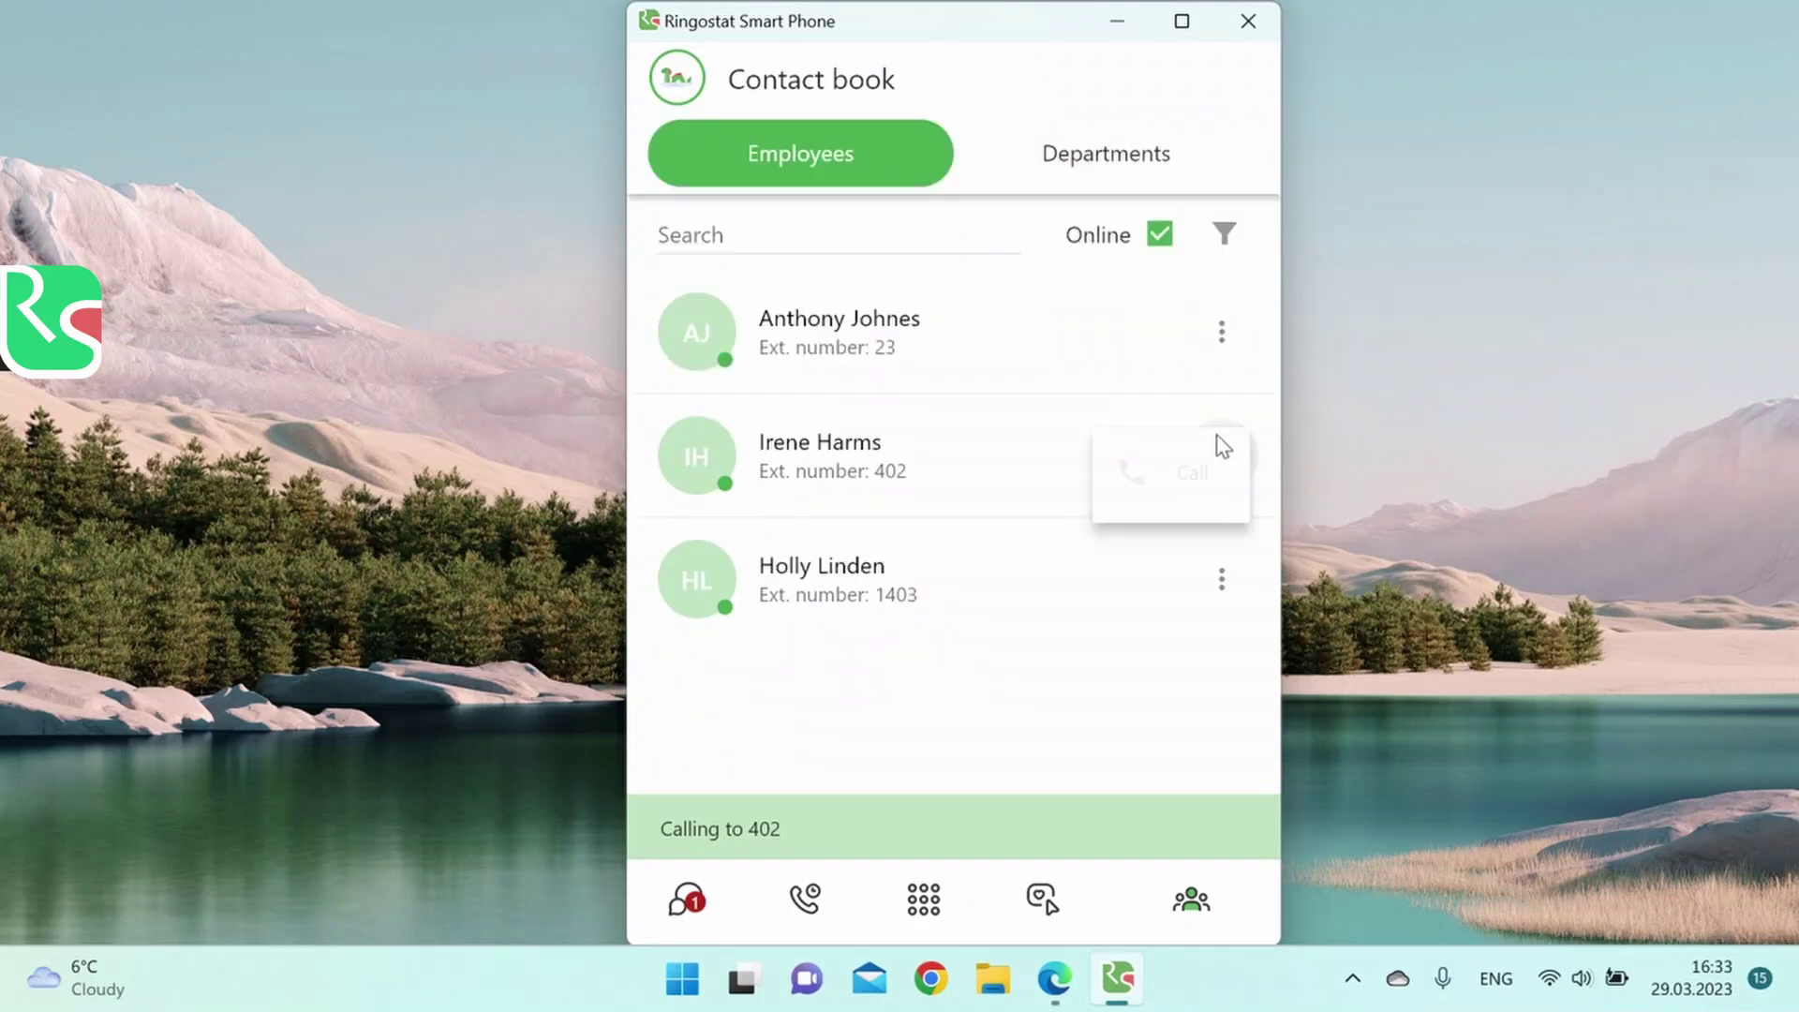
{"action": "left_click", "coordinate": [1192, 560]}
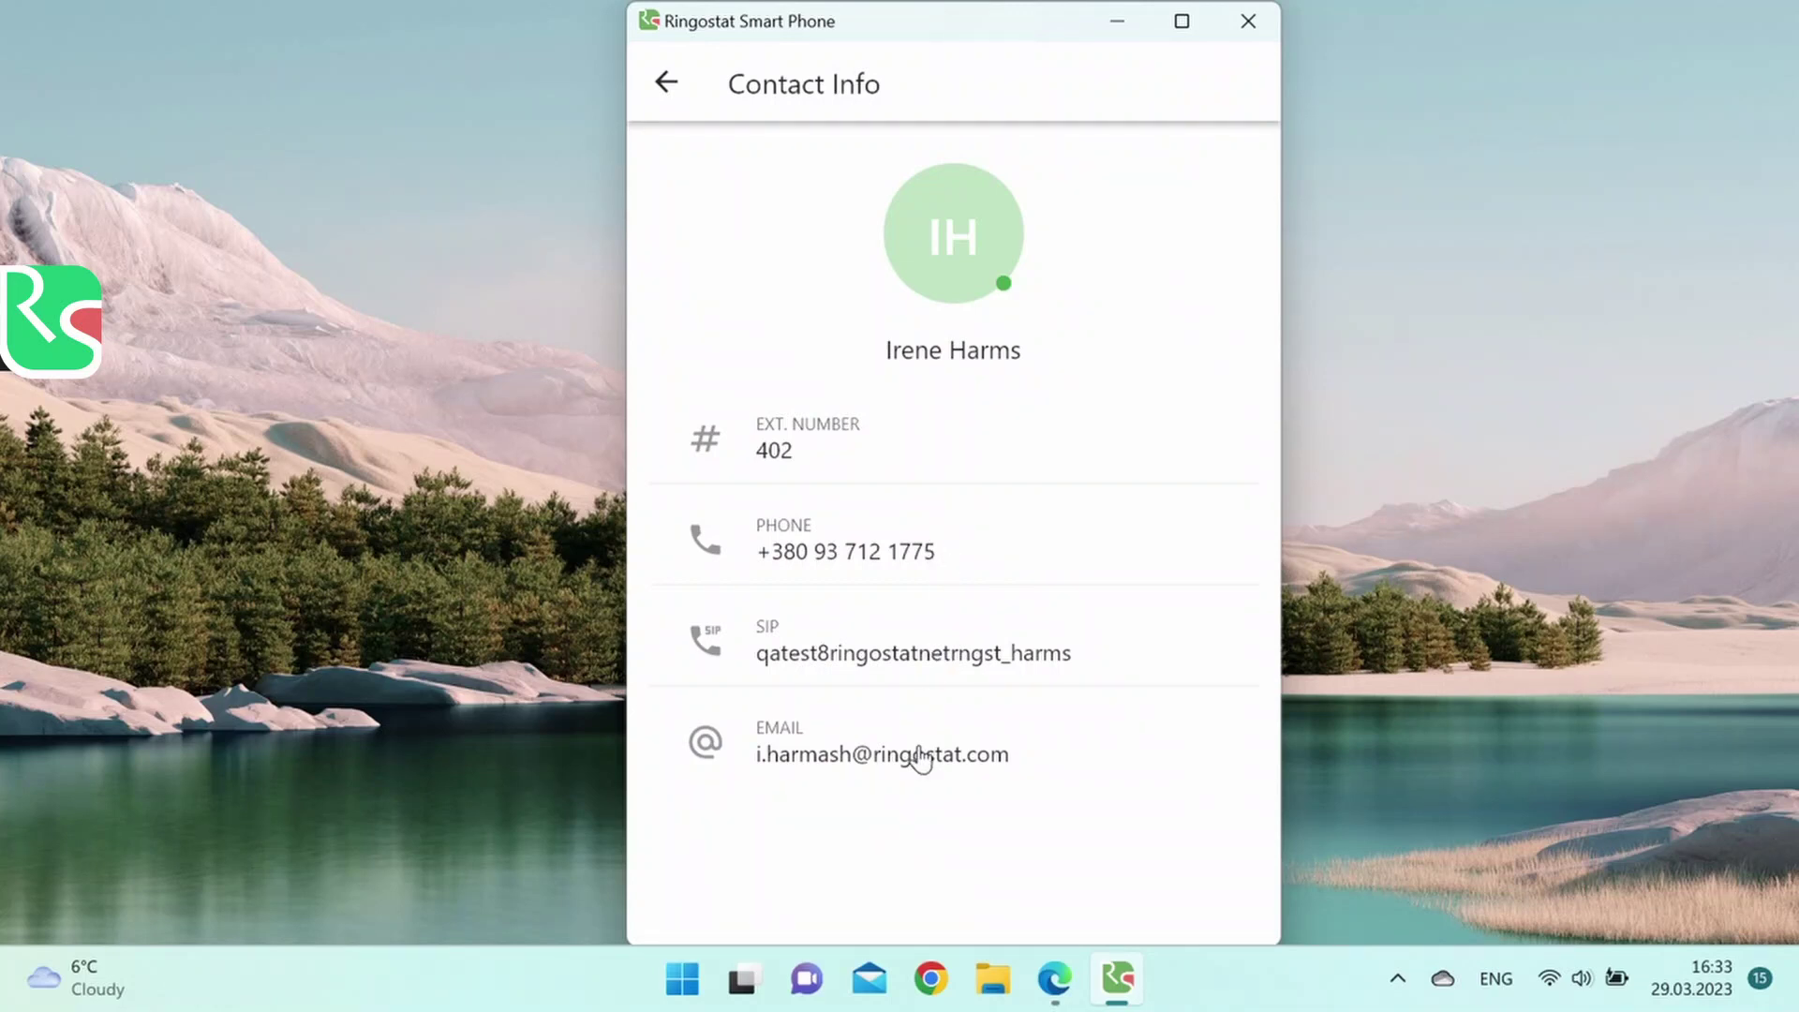
{"action": "left_click", "coordinate": [668, 85]}
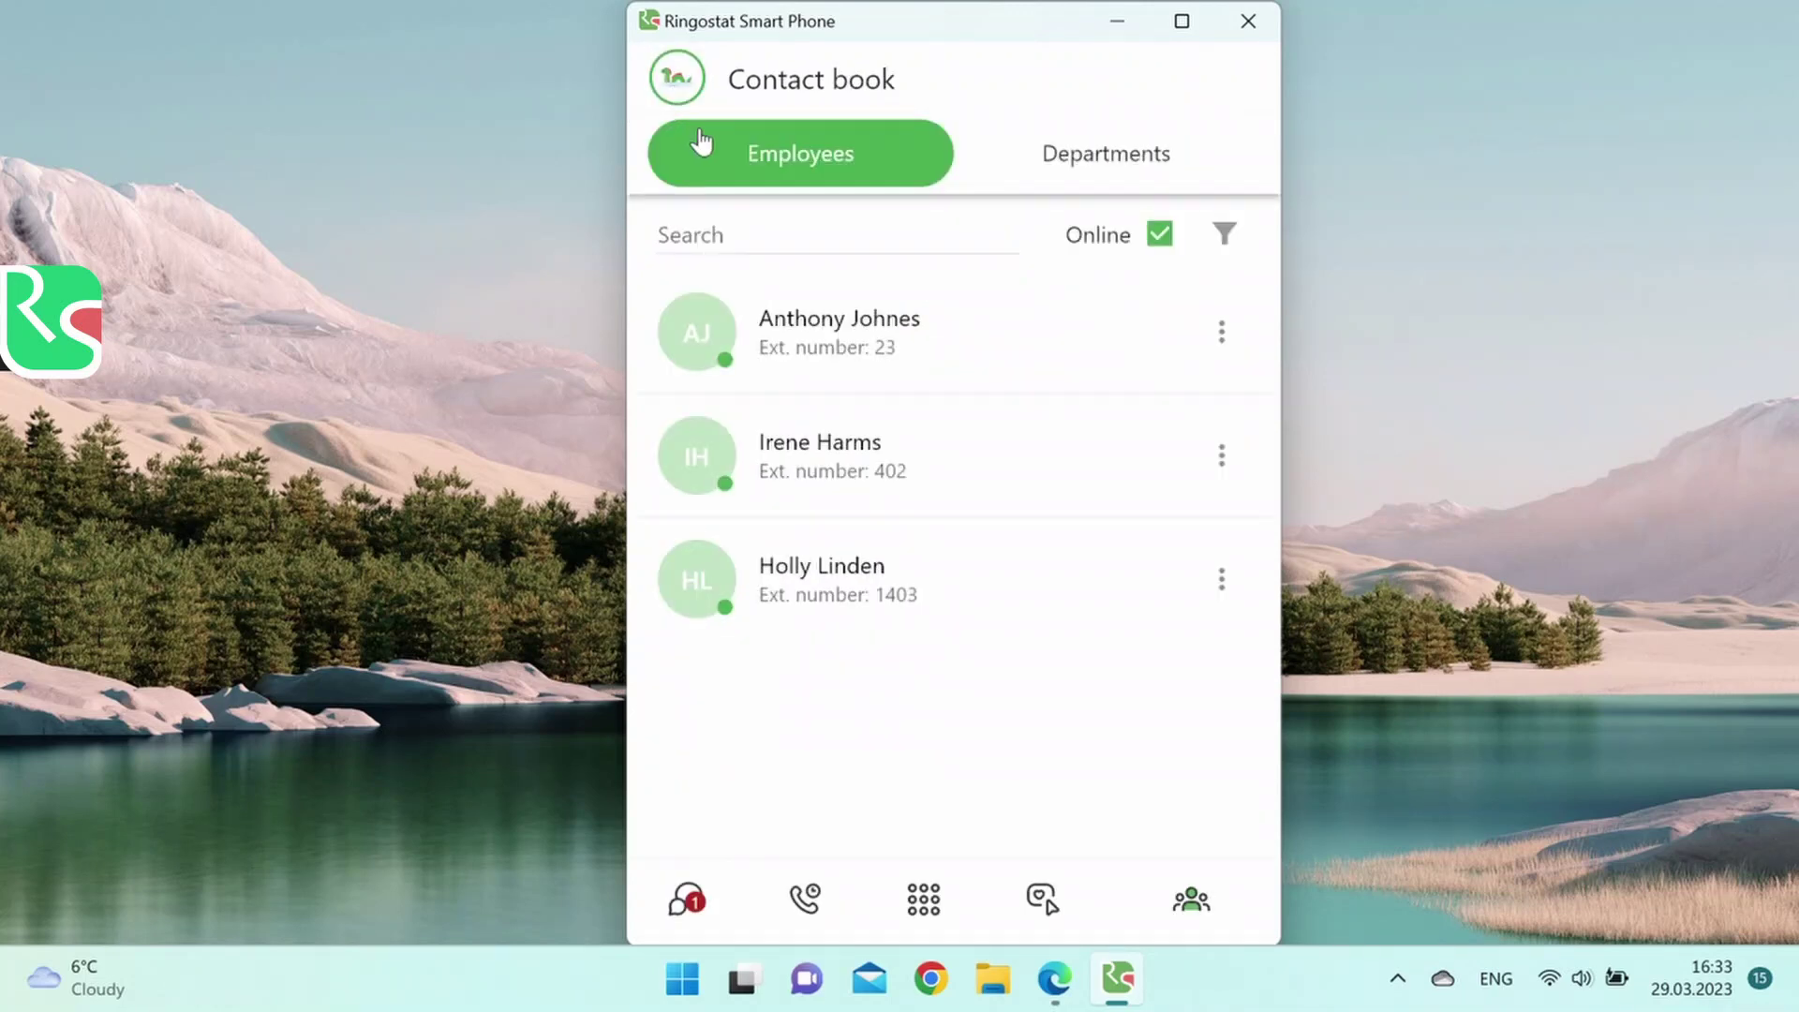
Open the Departments tab and the Support department's options menu.
{"action": "left_click", "coordinate": [1059, 162]}
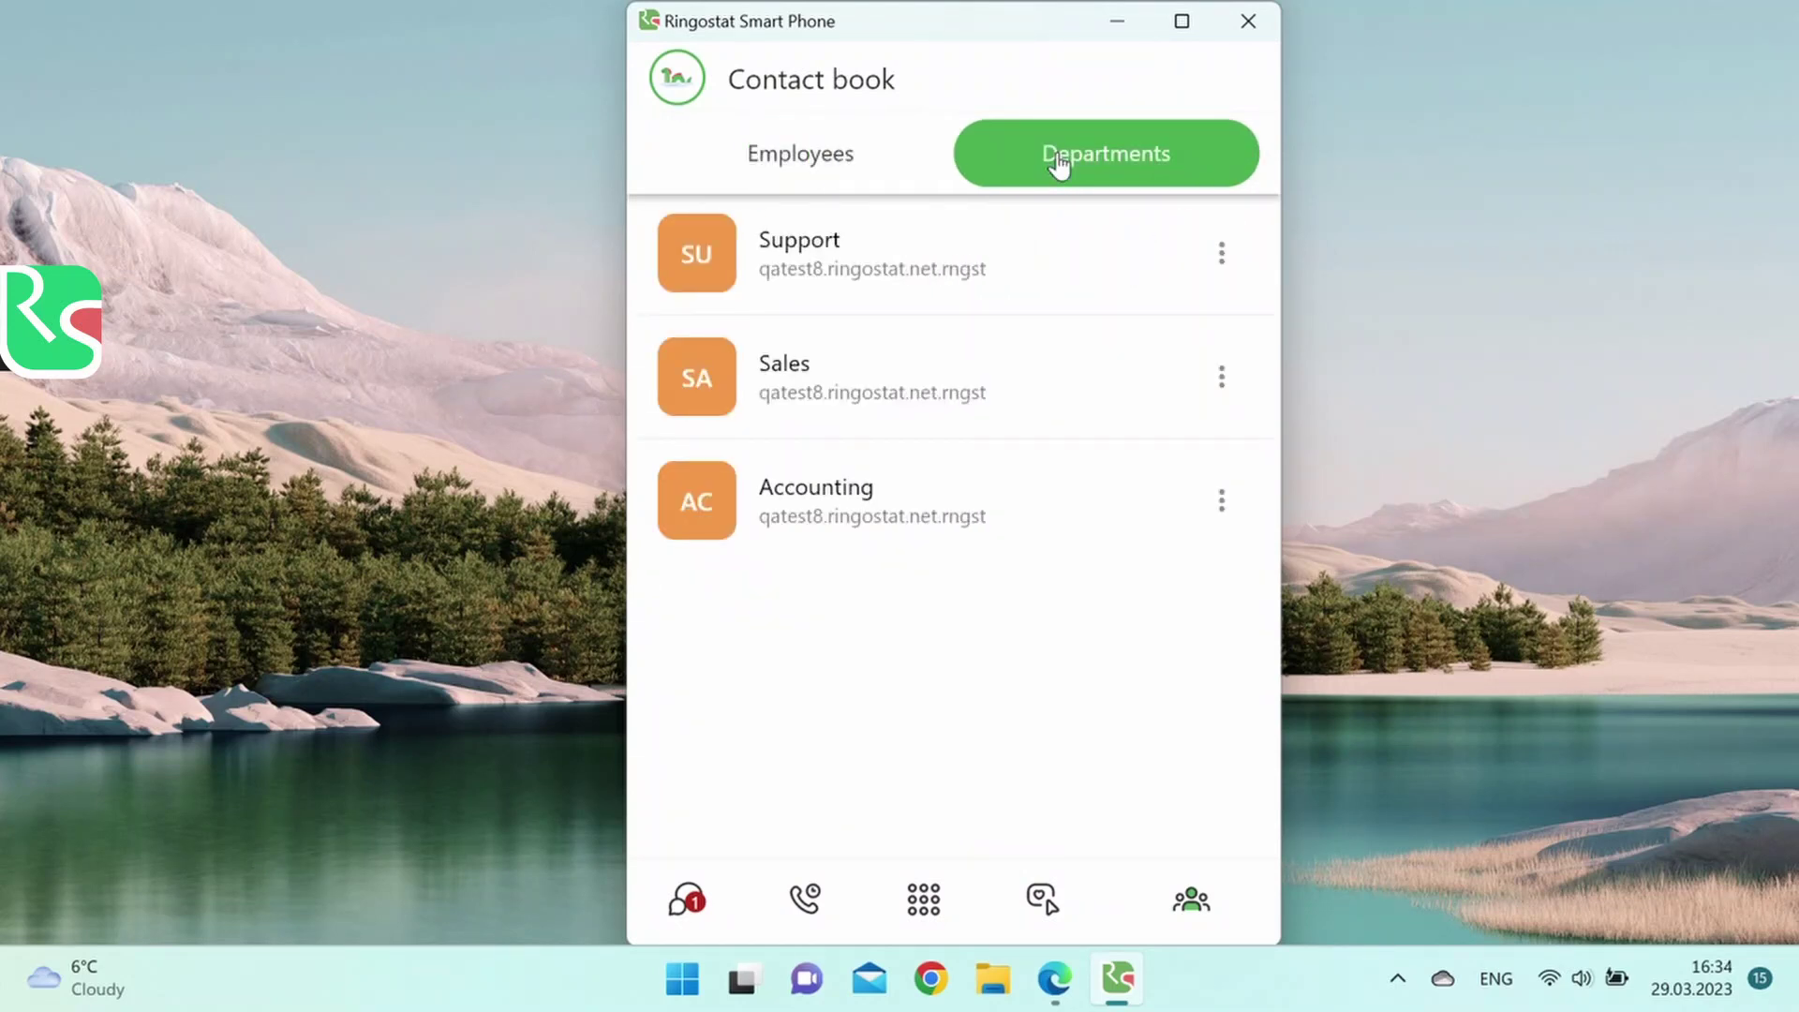
{"action": "left_click", "coordinate": [1220, 252]}
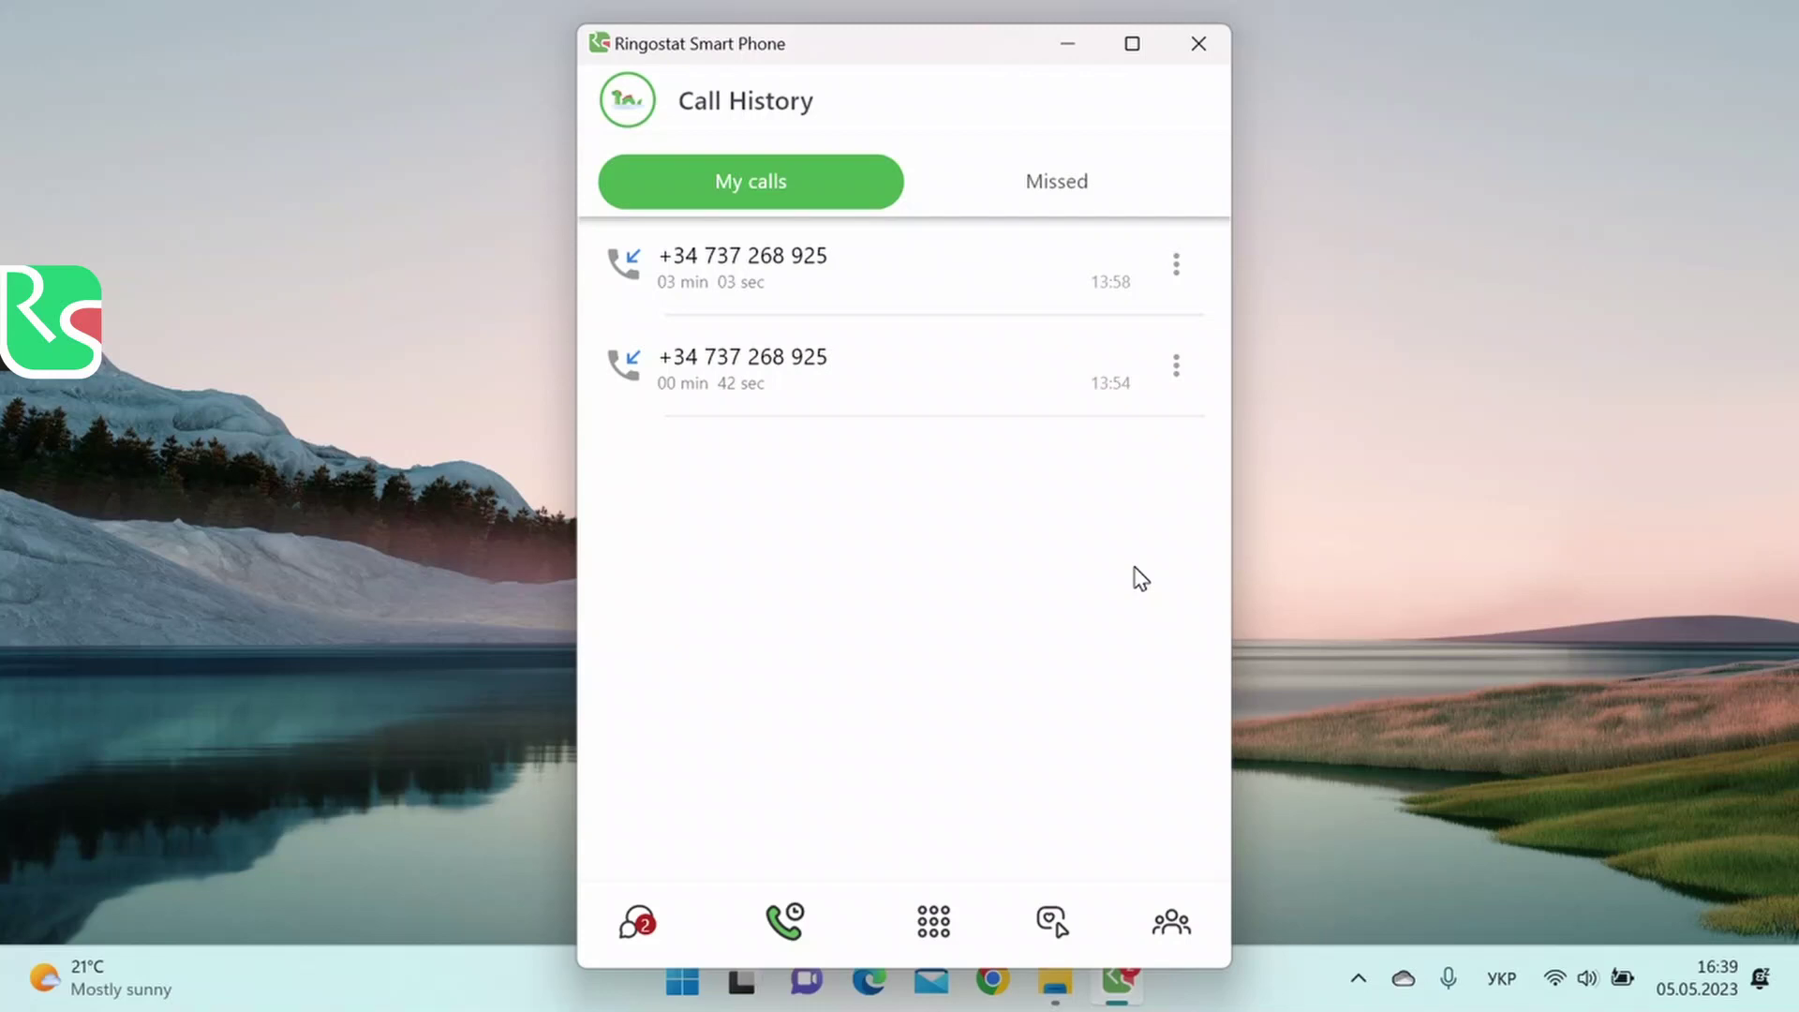
Open Messengers and take the waiting new chat request via Take a dialog.
{"action": "left_click", "coordinate": [647, 928]}
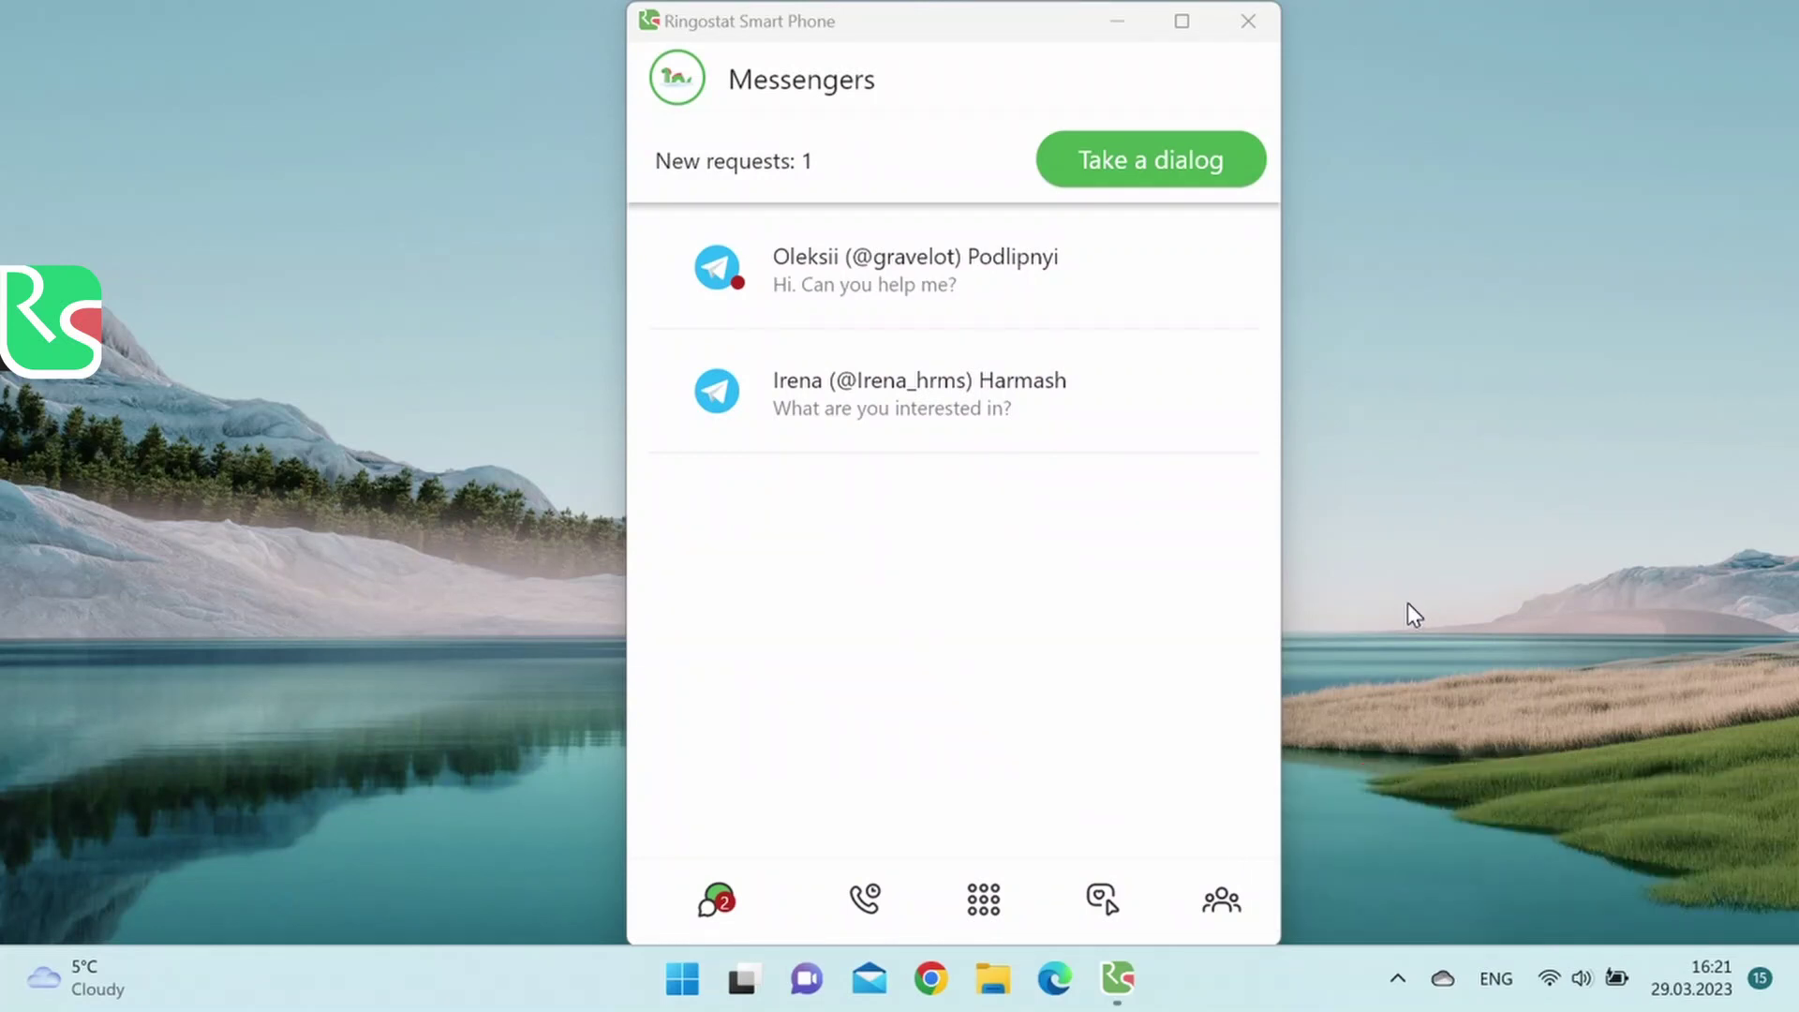
{"action": "left_click", "coordinate": [1182, 165]}
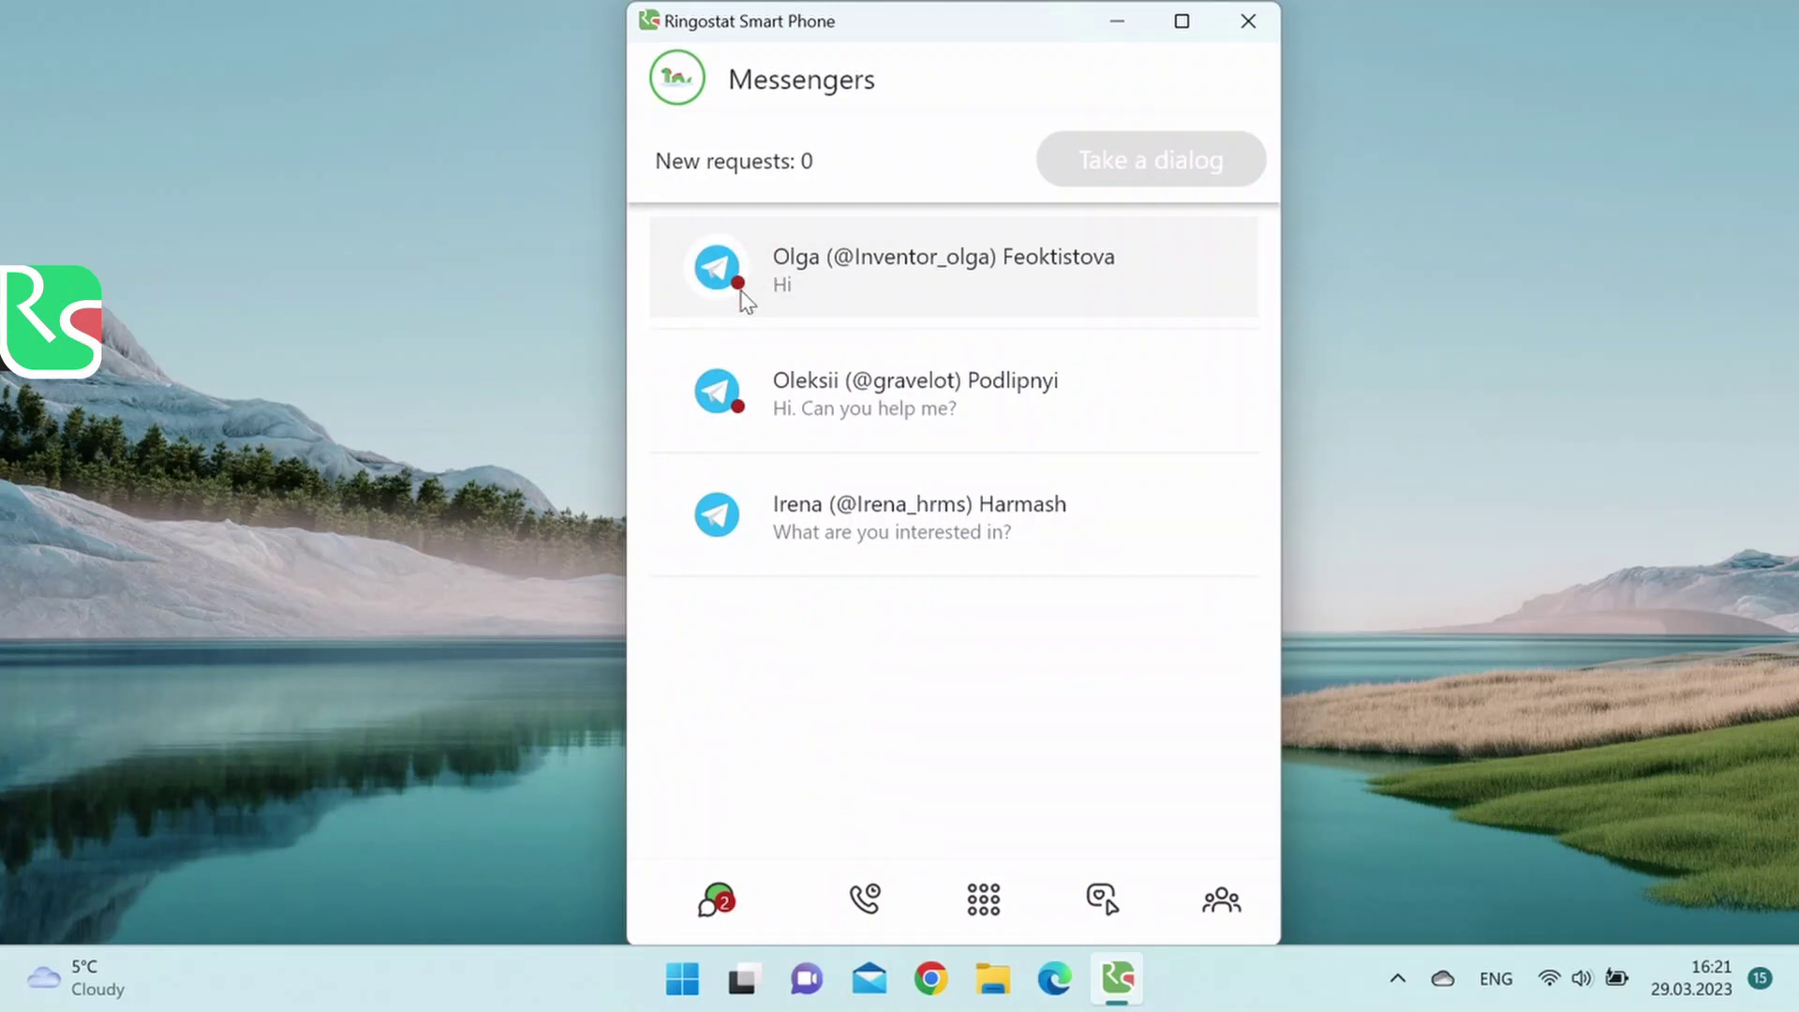
Open the newly taken Telegram chat and reply with 'Hi'.
{"action": "left_click", "coordinate": [840, 266]}
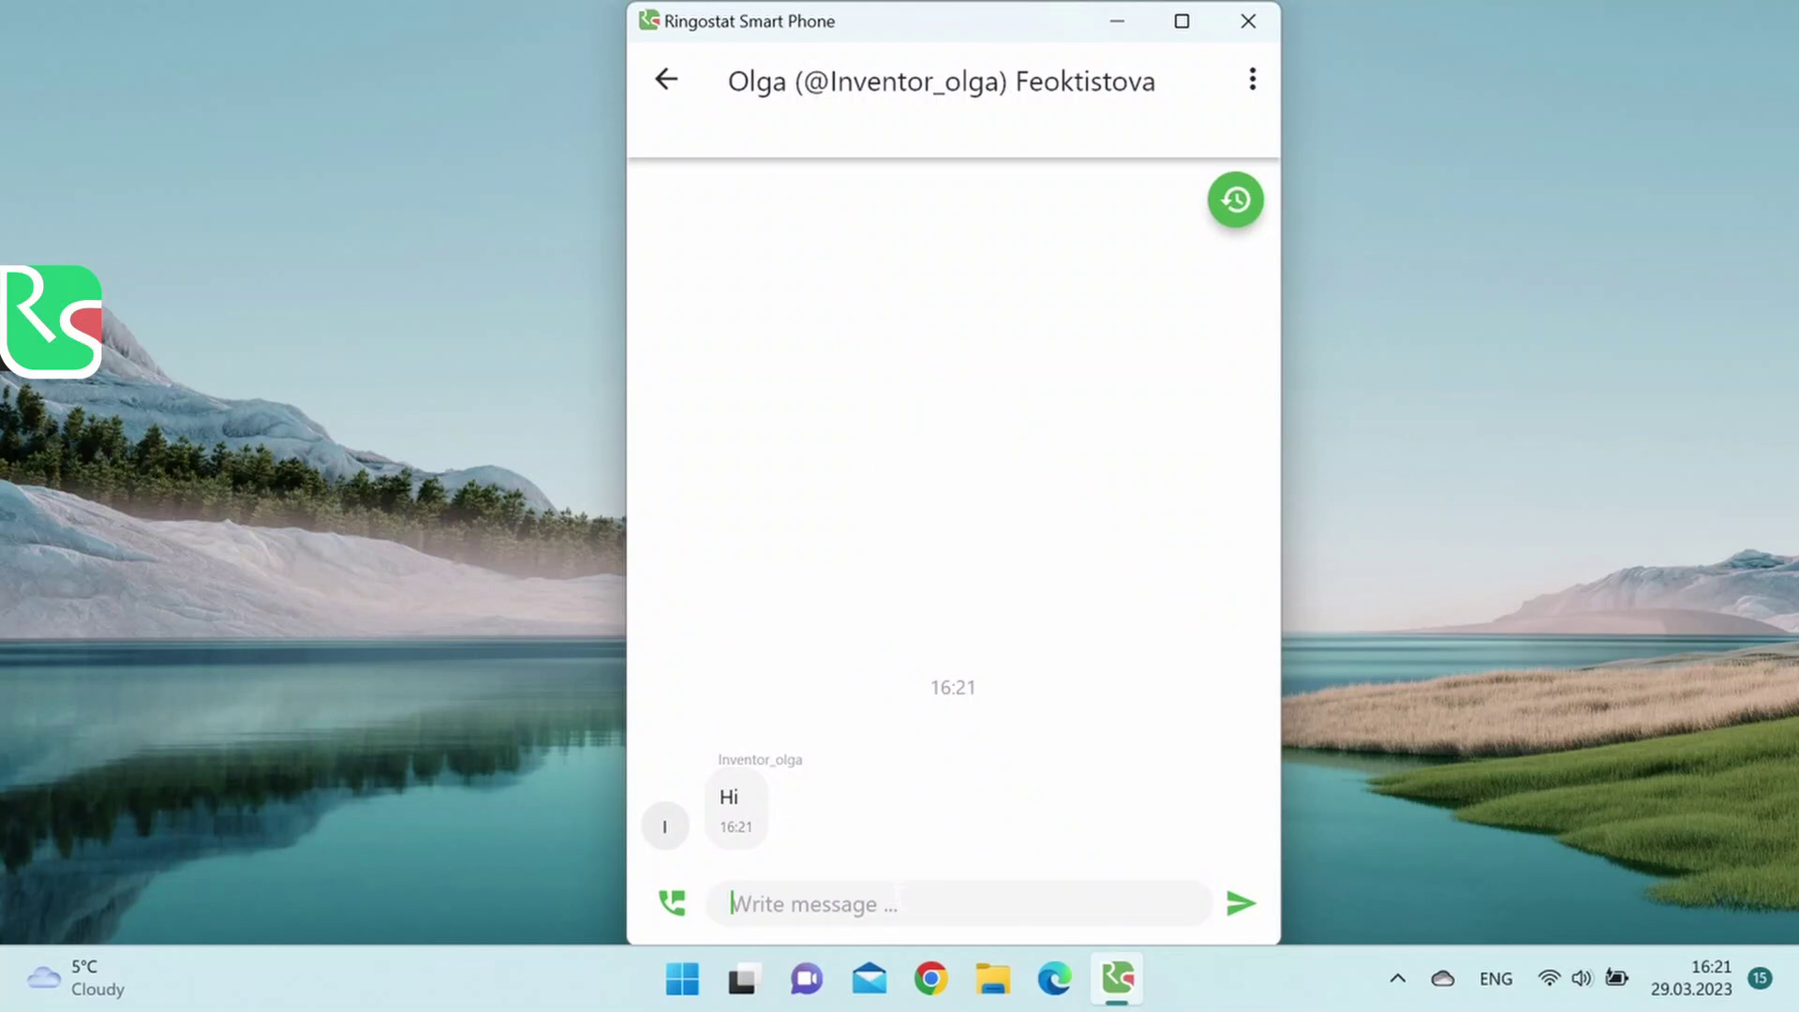
{"action": "type", "text": "Hi"}
{"action": "key", "text": "Return"}
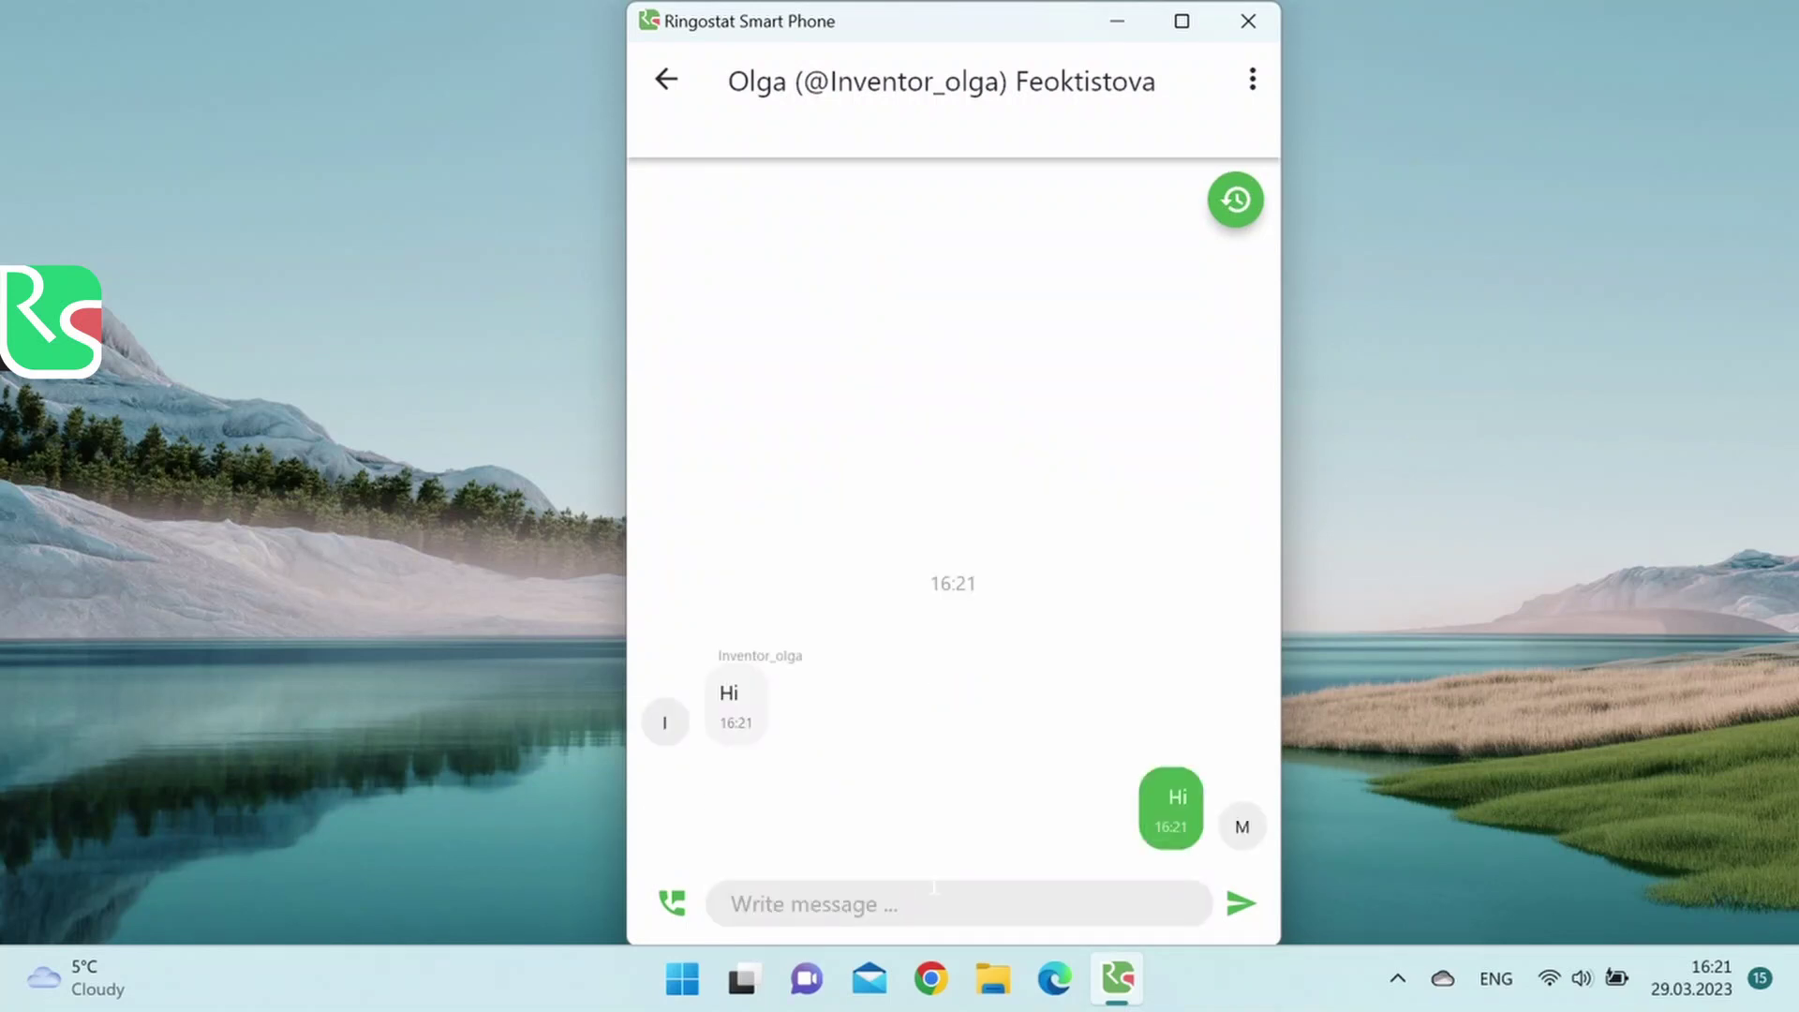
Load the chat's earlier messages, then close the dialog and return to the chat list.
{"action": "left_click", "coordinate": [1237, 212]}
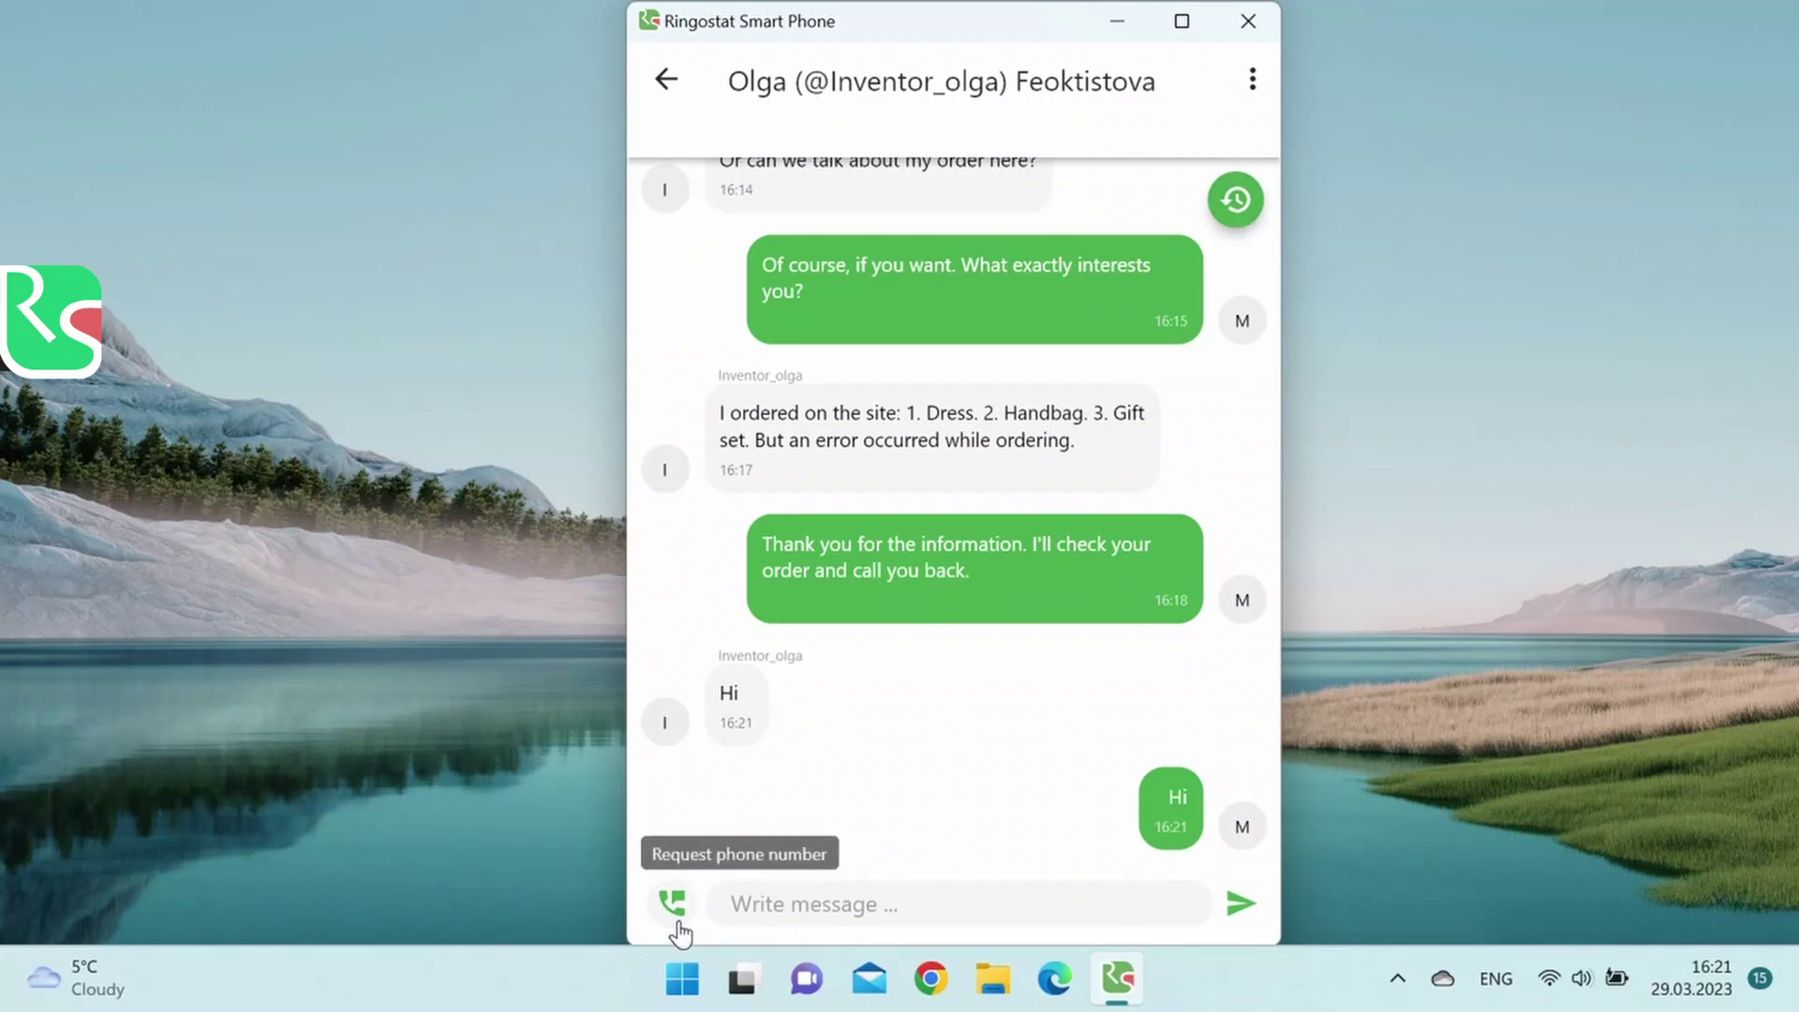
{"action": "left_click", "coordinate": [1254, 83]}
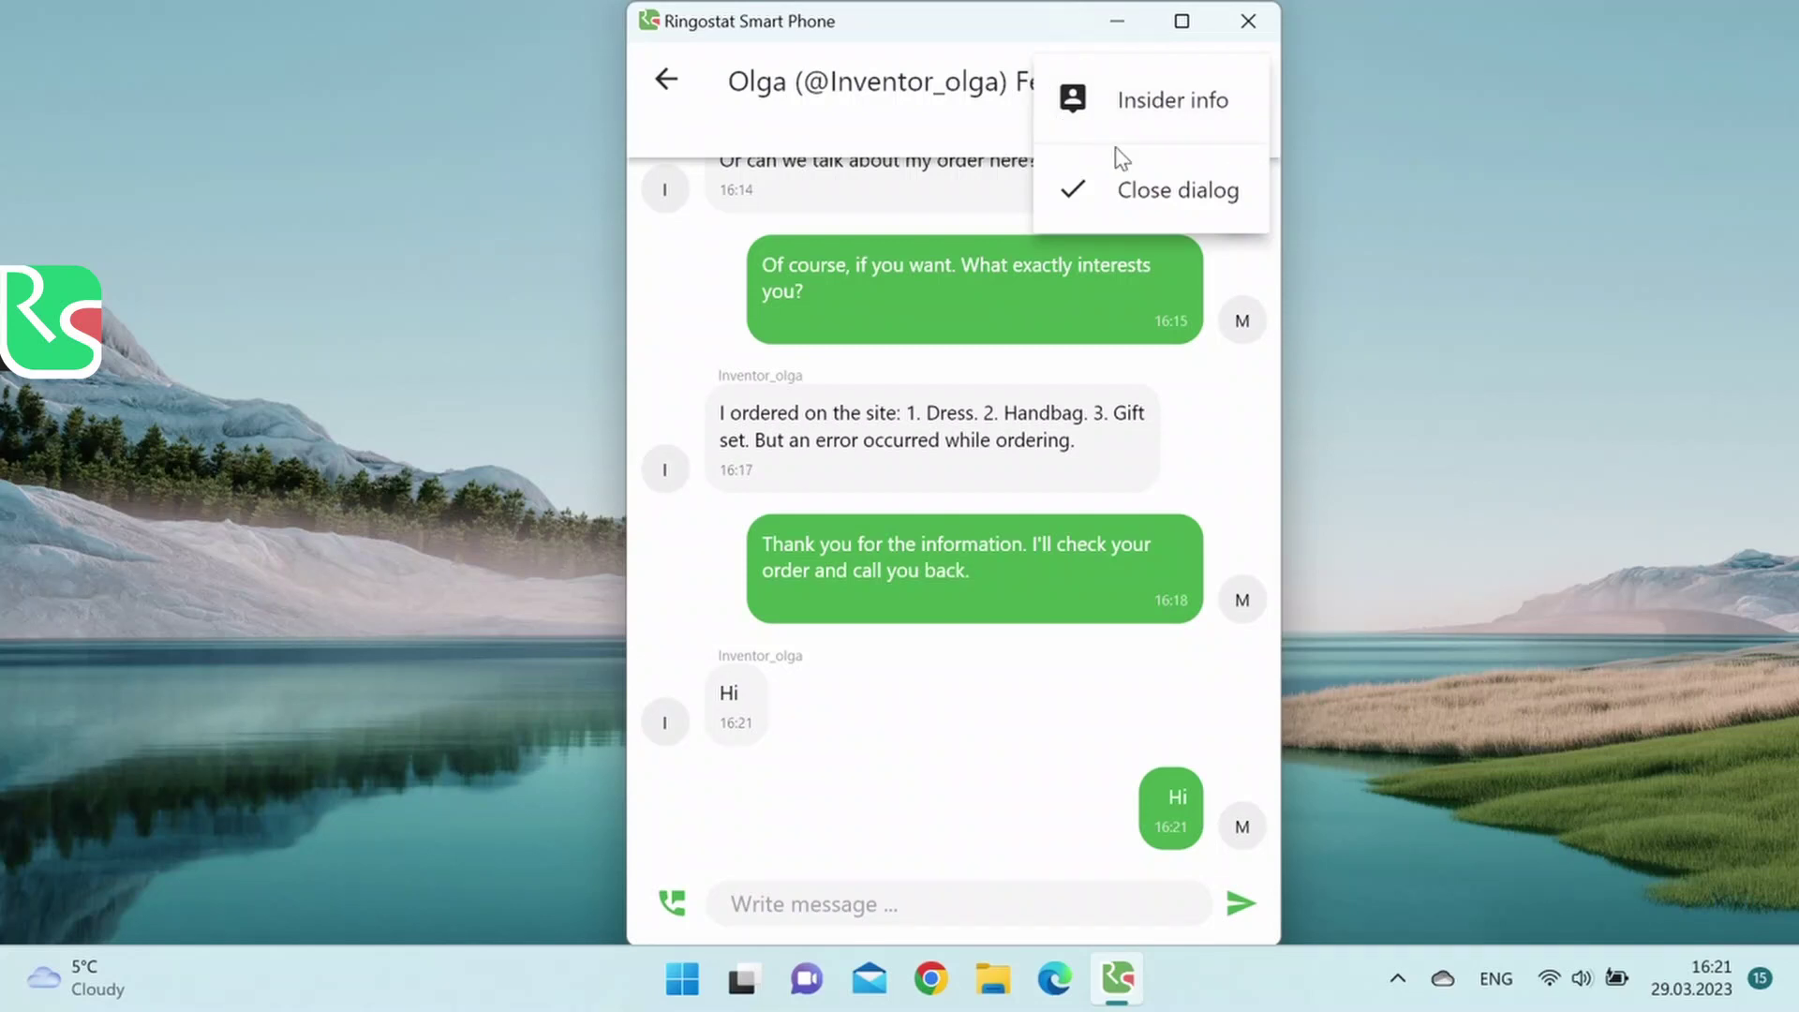
{"action": "left_click", "coordinate": [1243, 211]}
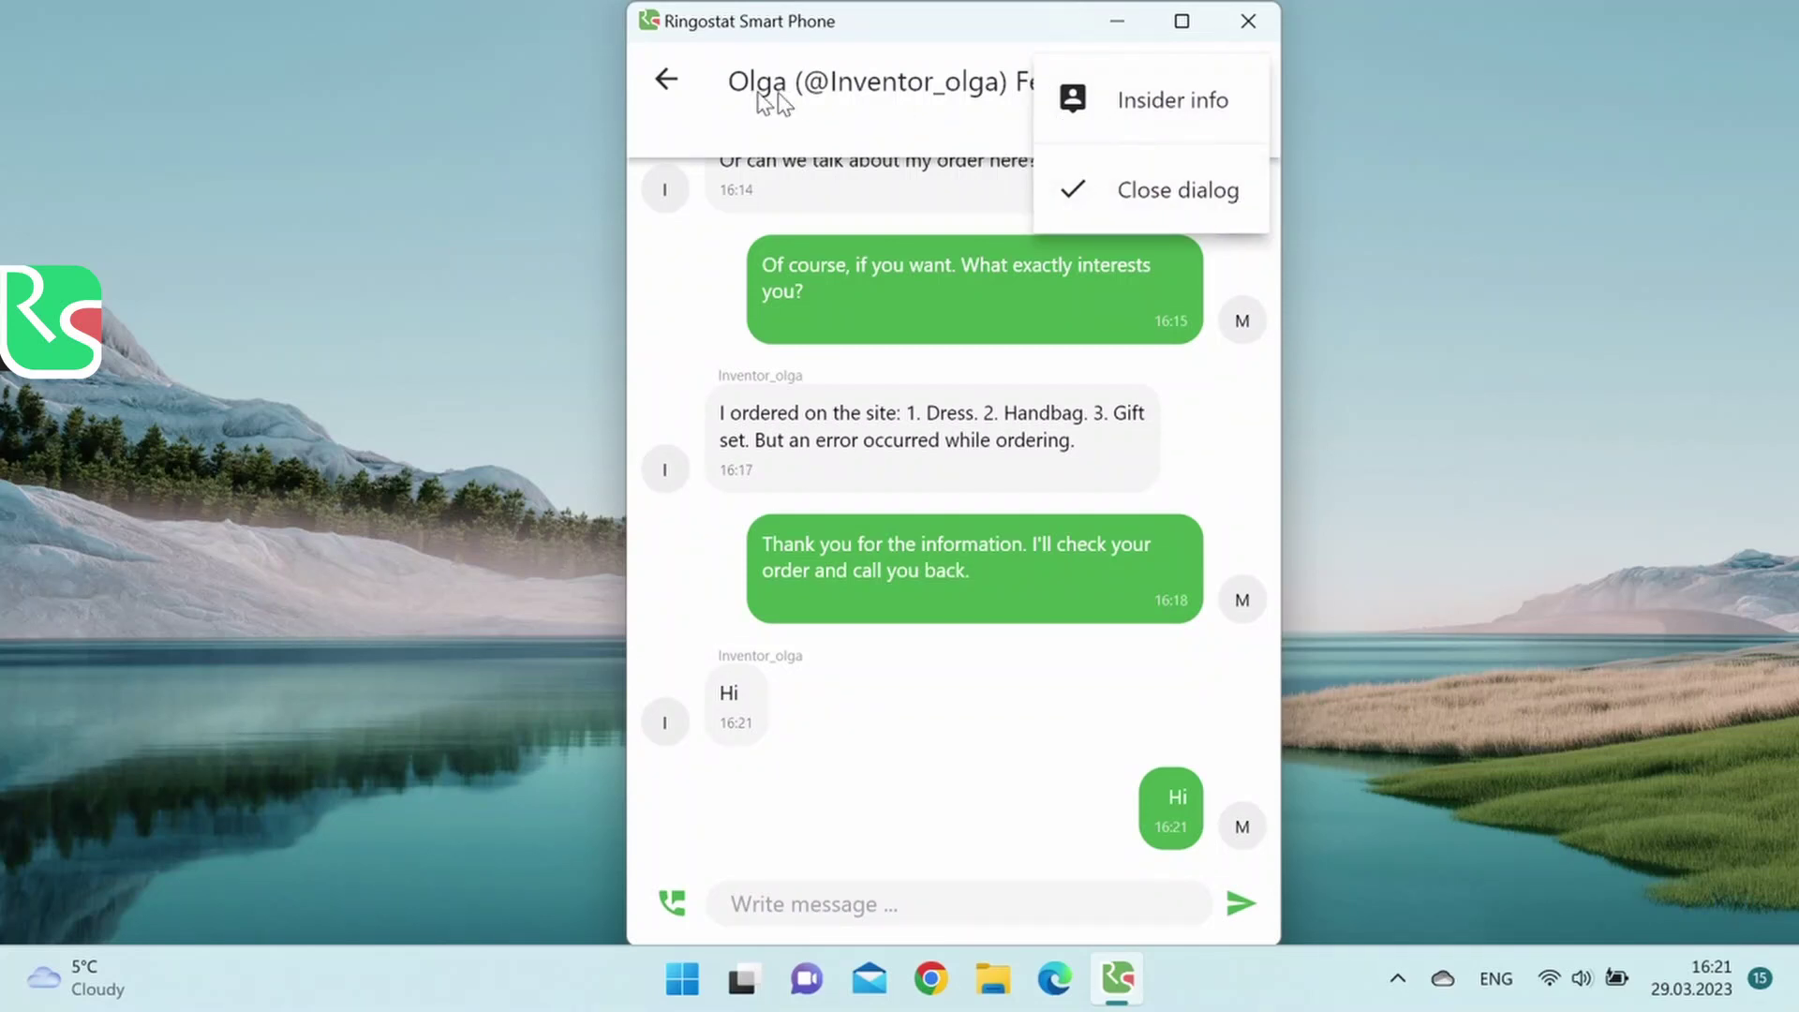
{"action": "left_click", "coordinate": [666, 81]}
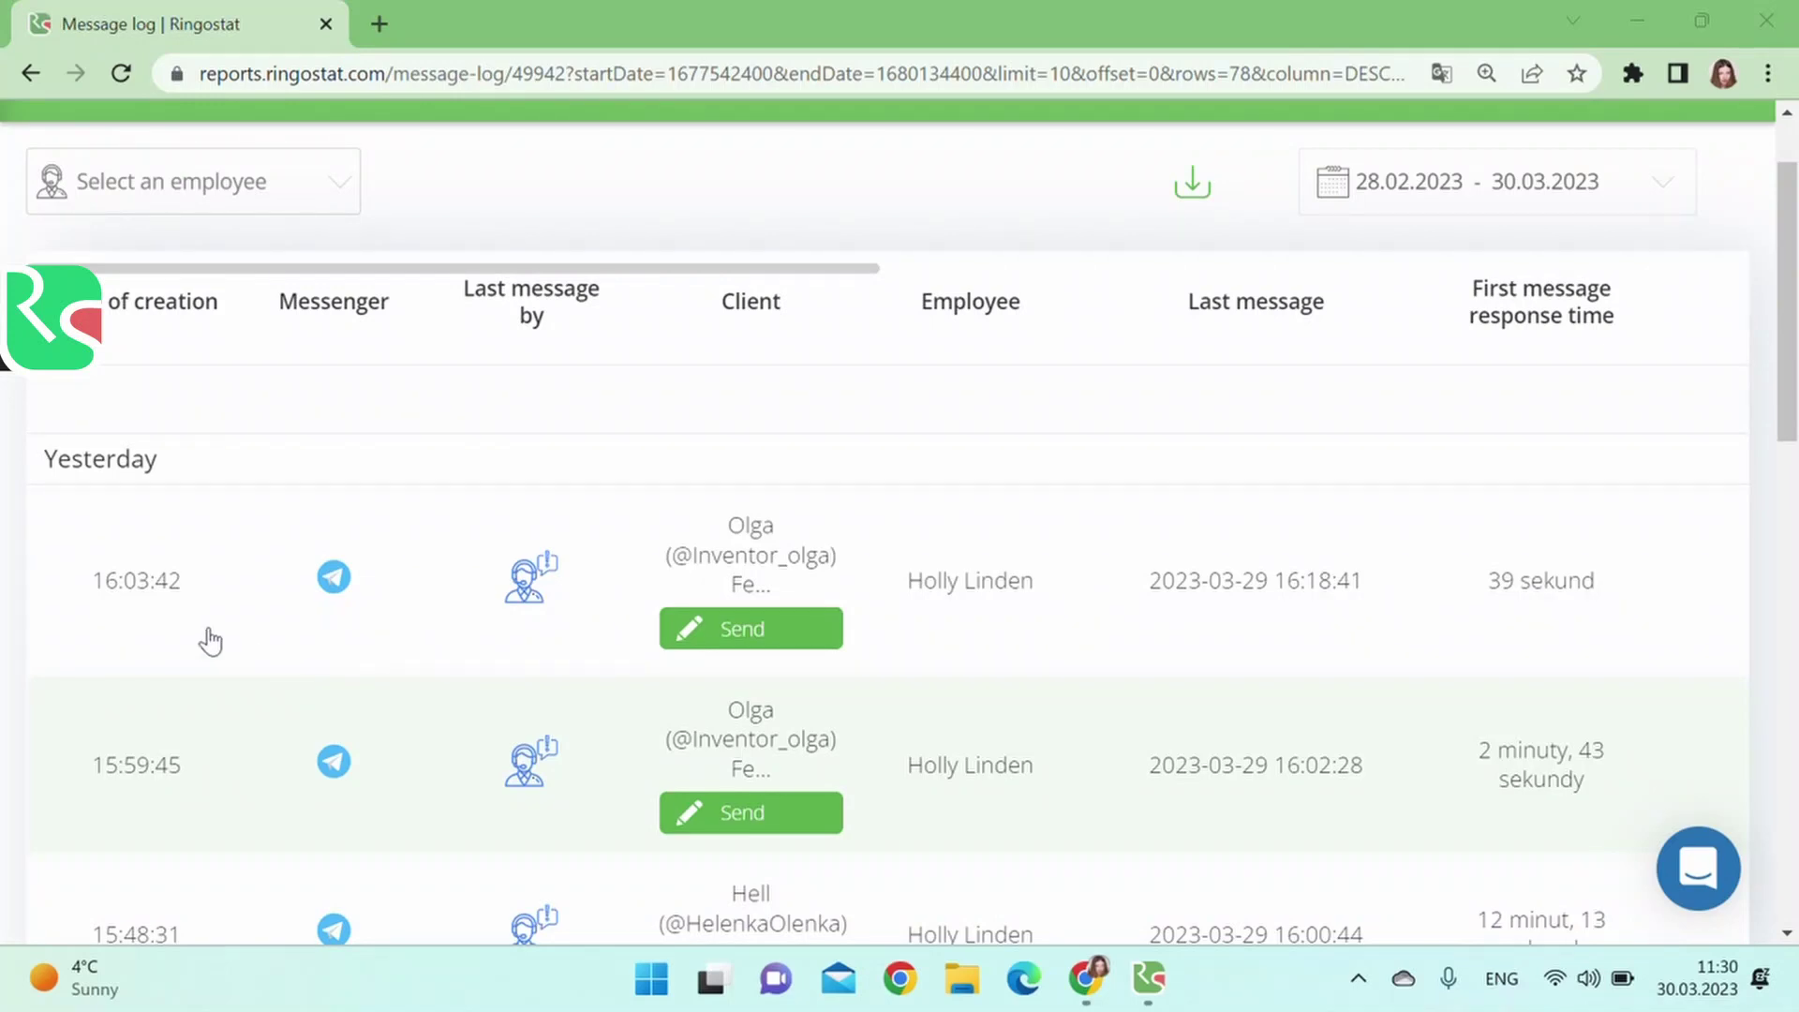
Open the Client appeal panel for the 16:03:42 Telegram conversation in the Message log.
{"action": "left_click", "coordinate": [174, 590]}
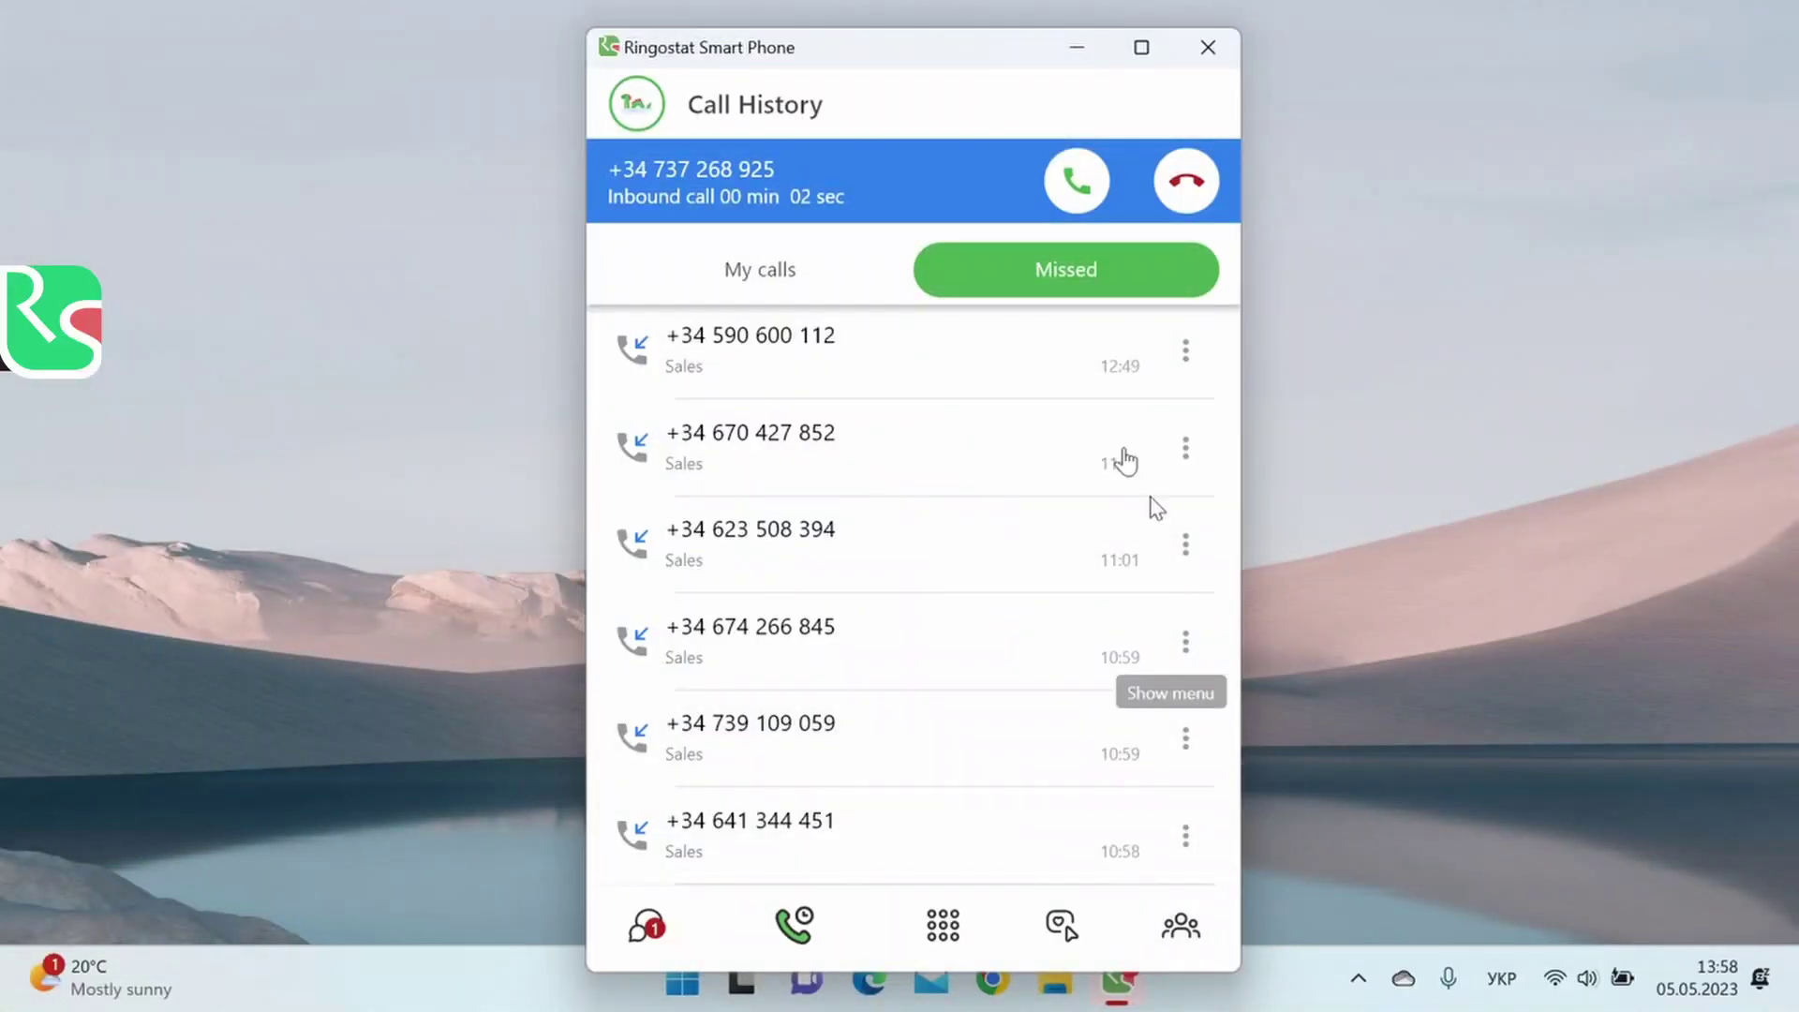
Expand the incoming-call banner into the full call screen with the Barcelona caller's Insider card.
{"action": "left_click", "coordinate": [975, 186]}
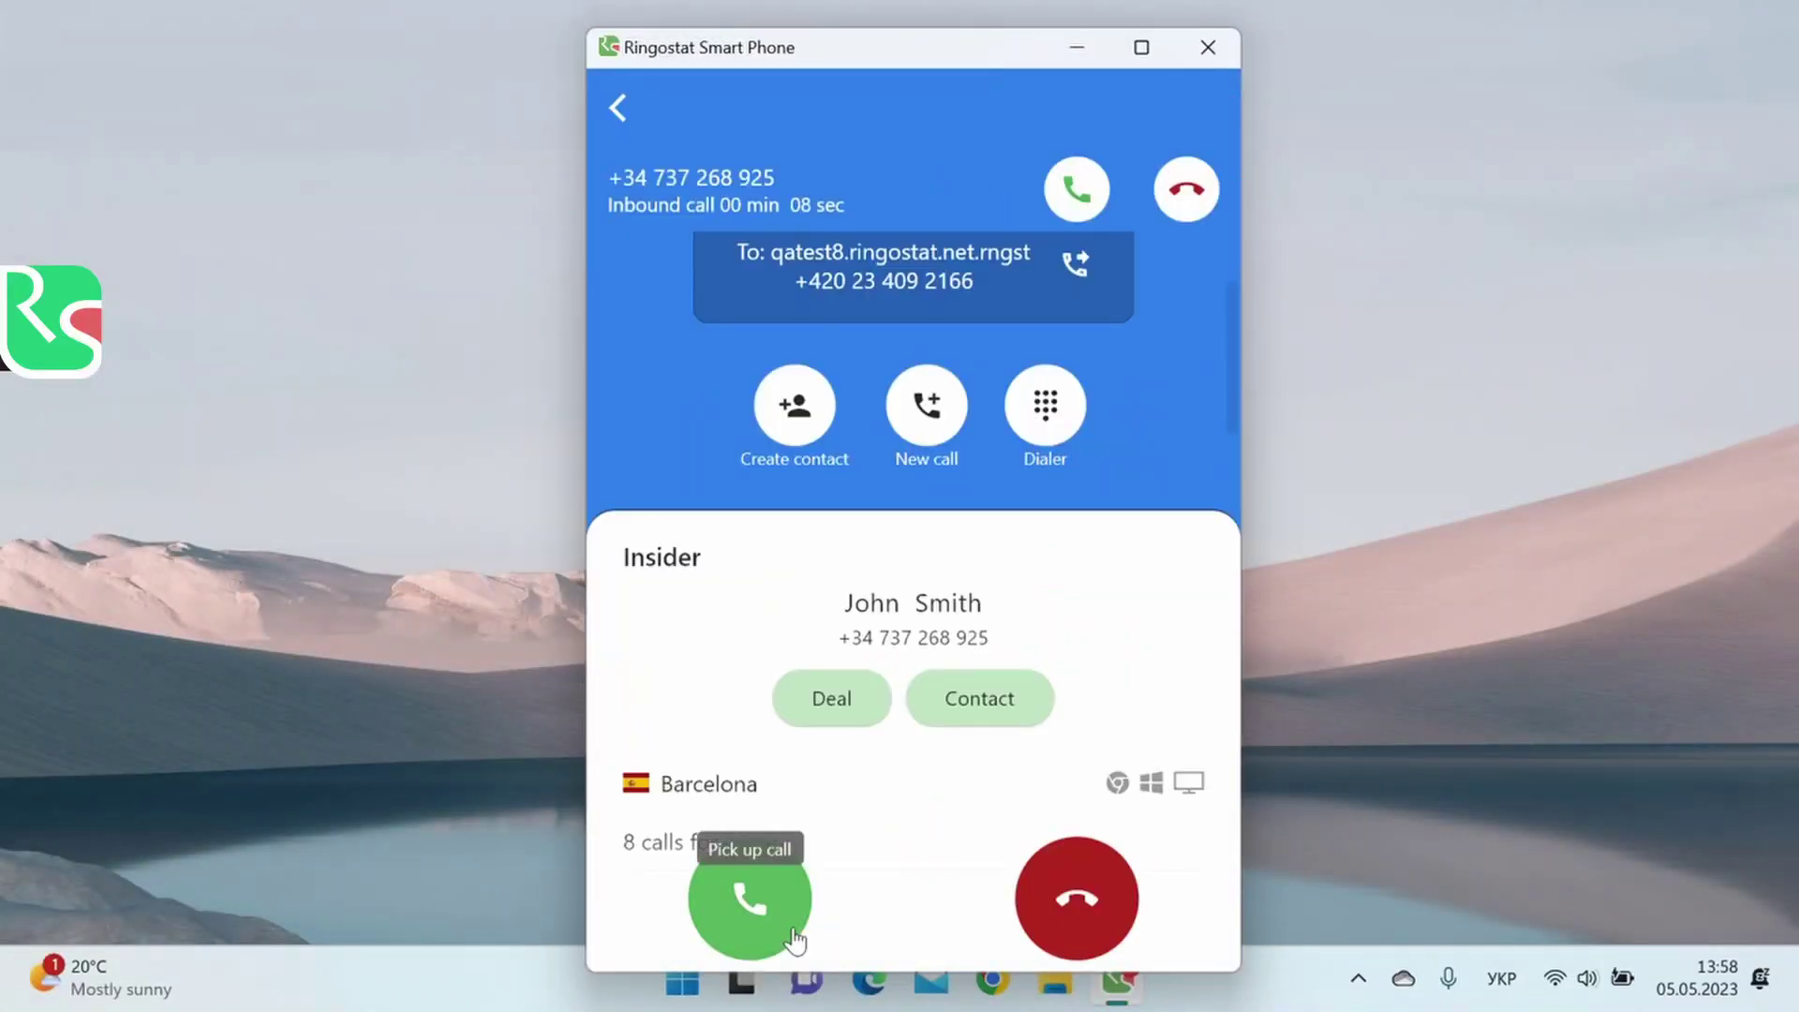
Pick up the Barcelona call and scroll its Insider card down to the Call Tracking visit.
{"action": "left_click", "coordinate": [795, 940]}
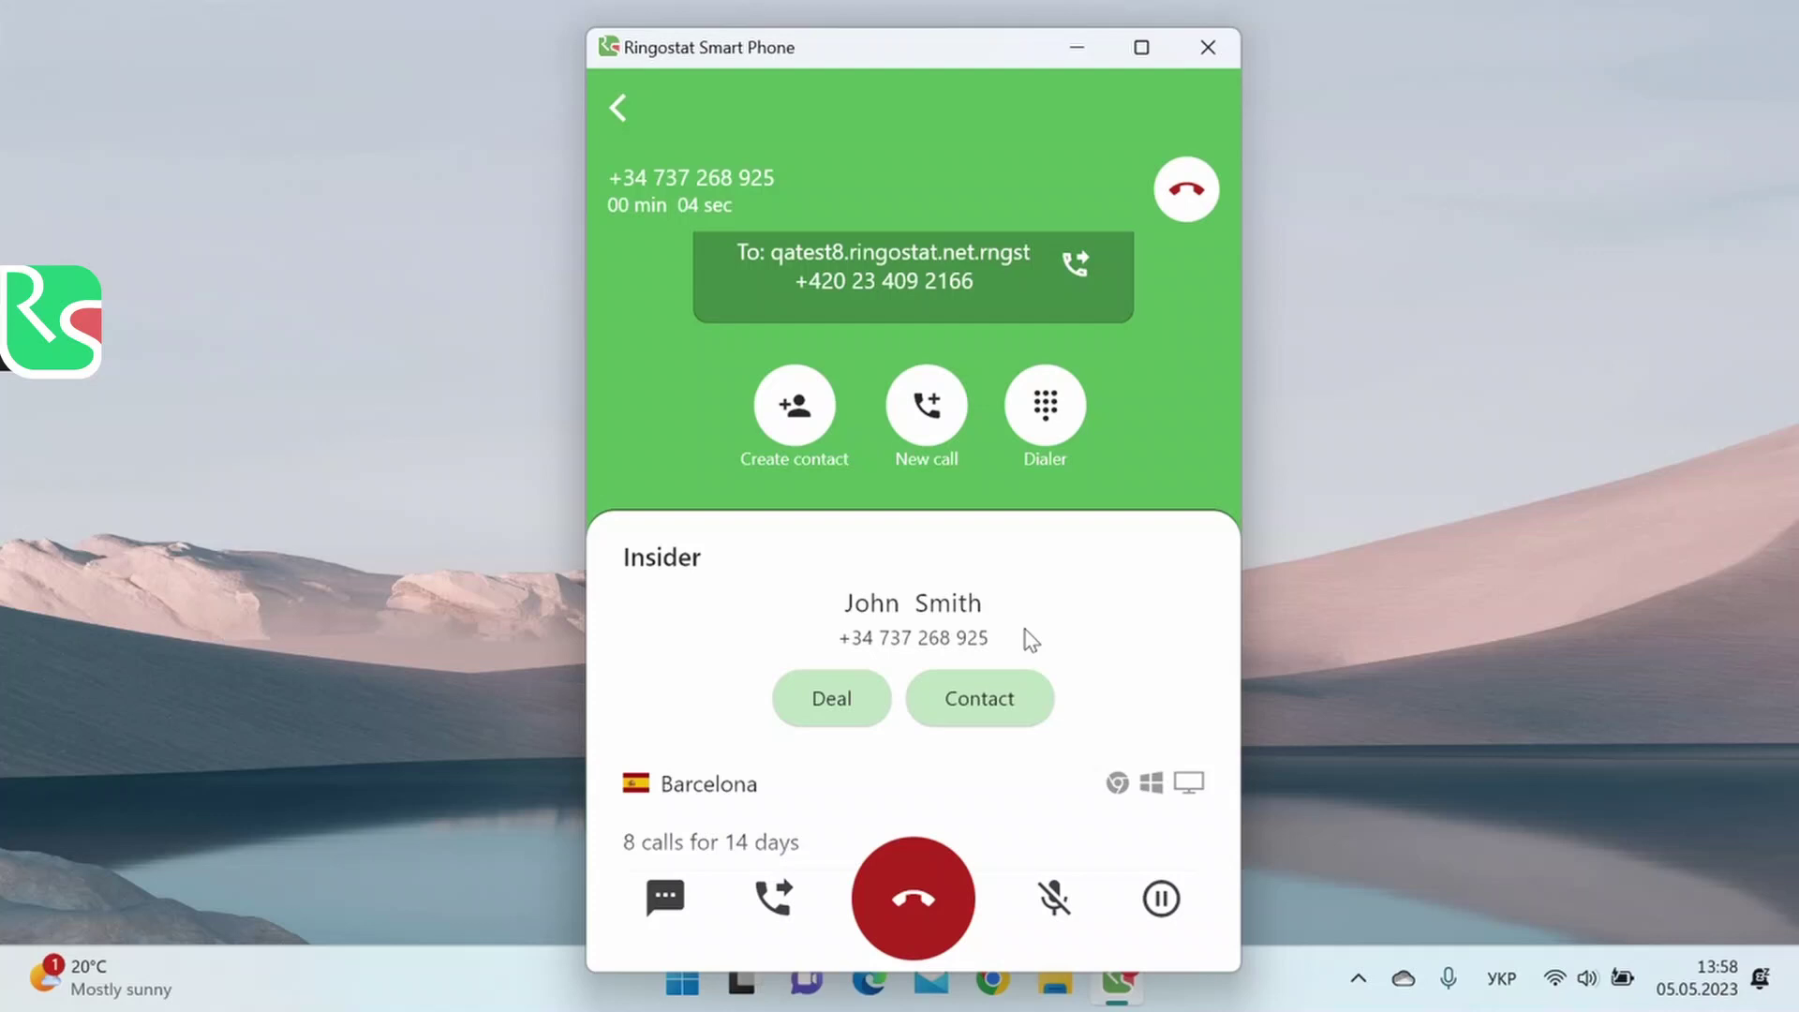
{"action": "scroll", "coordinate": [725, 658], "scroll_direction": "down", "scroll_amount": 2}
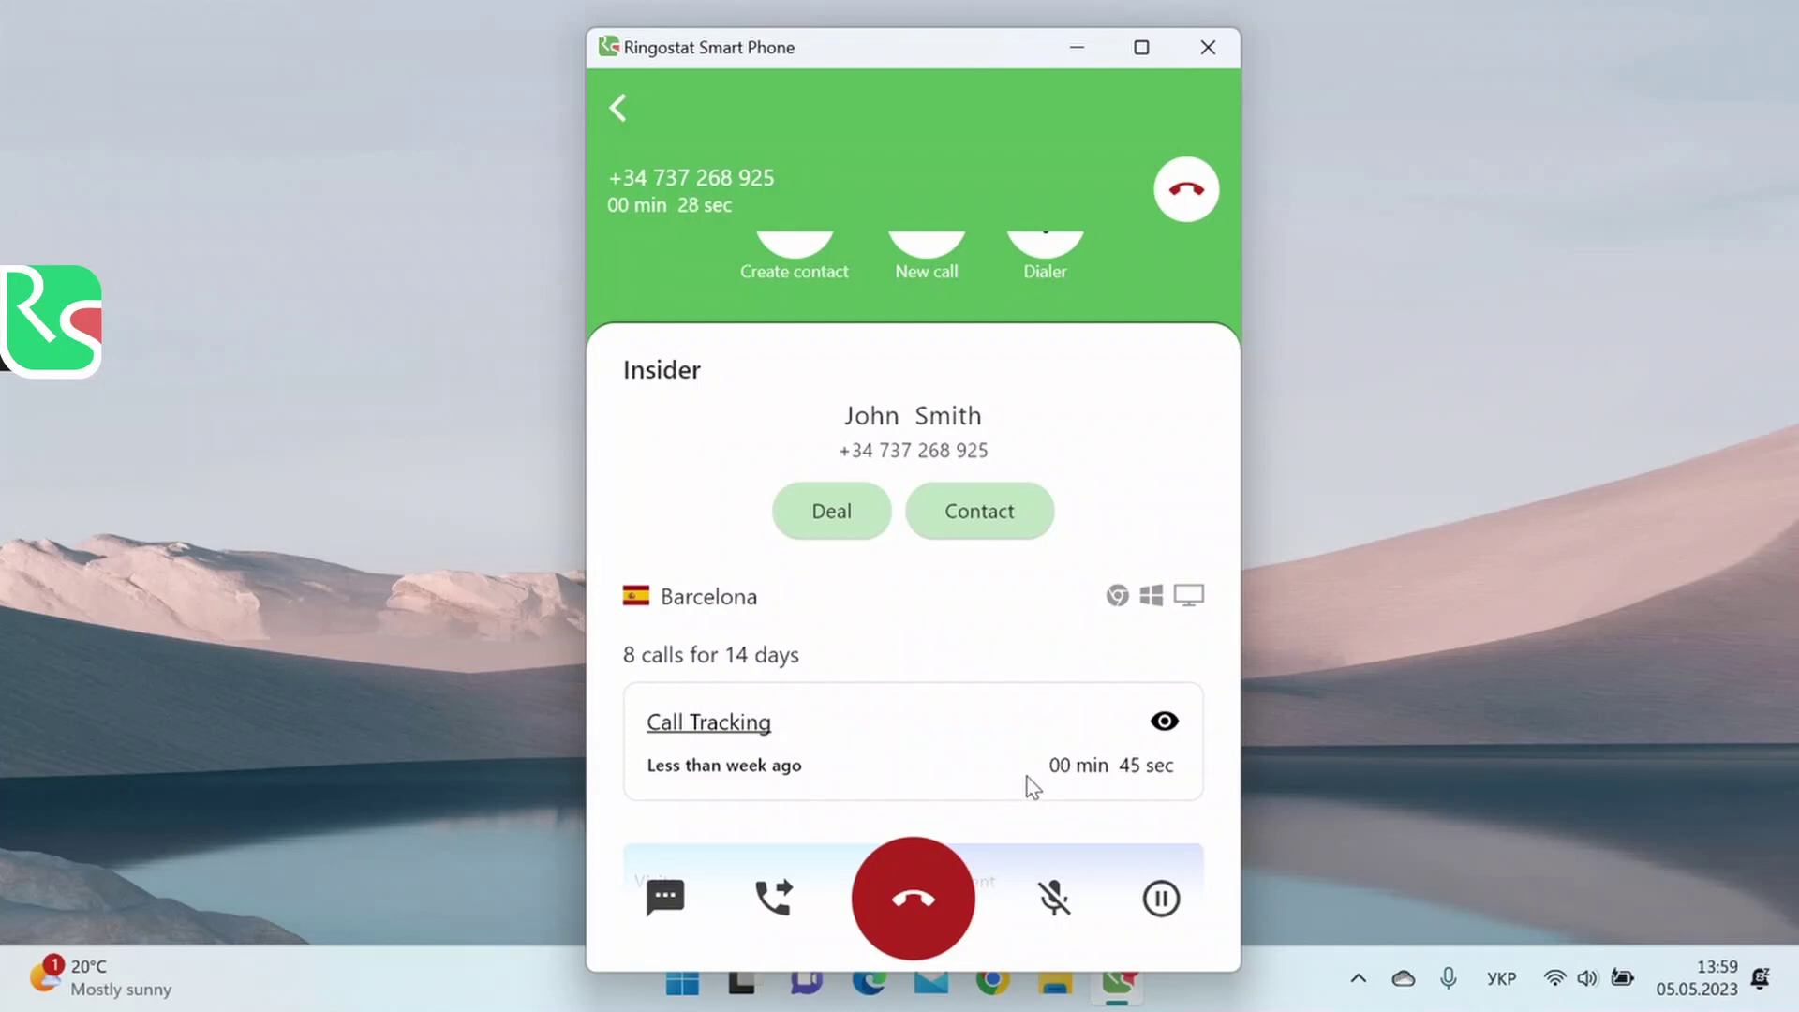
Scroll to All sessions and expand the first Barcelona session to see its source, referrer and medium.
{"action": "scroll", "coordinate": [867, 756], "scroll_direction": "down", "scroll_amount": 1}
{"action": "scroll", "coordinate": [844, 750], "scroll_direction": "down", "scroll_amount": 1}
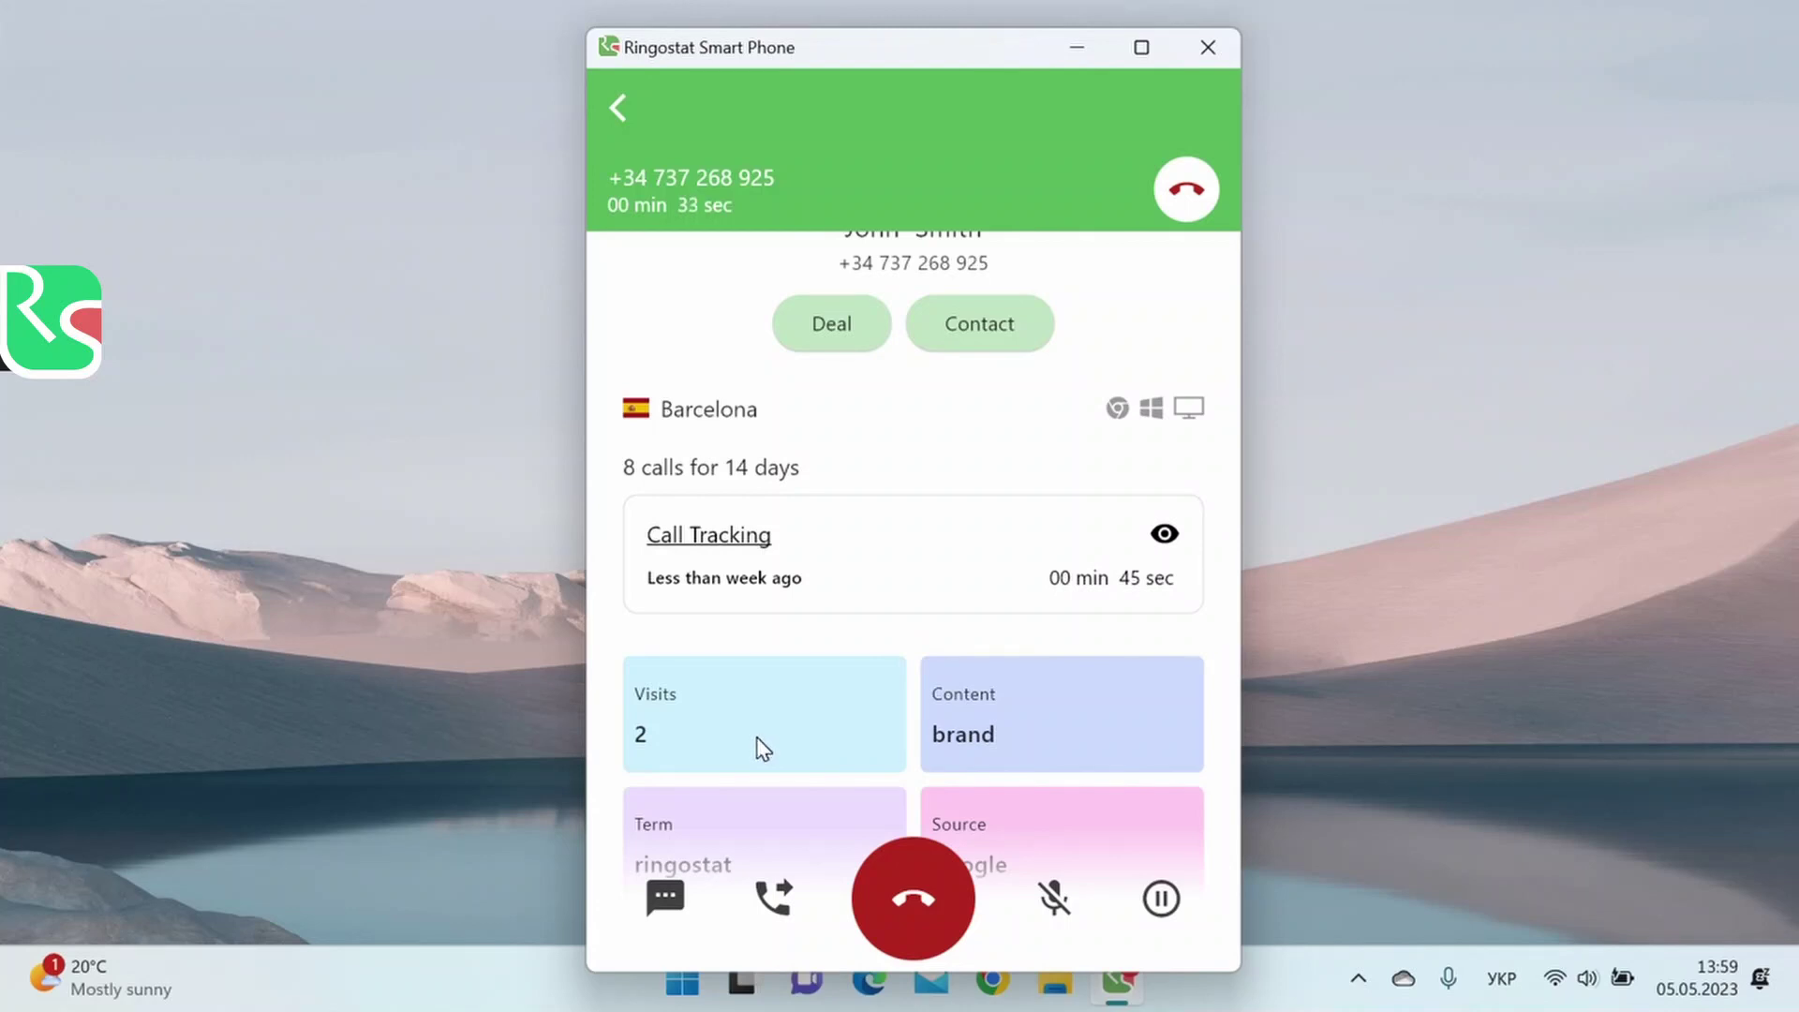
{"action": "scroll", "coordinate": [762, 748], "scroll_direction": "down", "scroll_amount": 3}
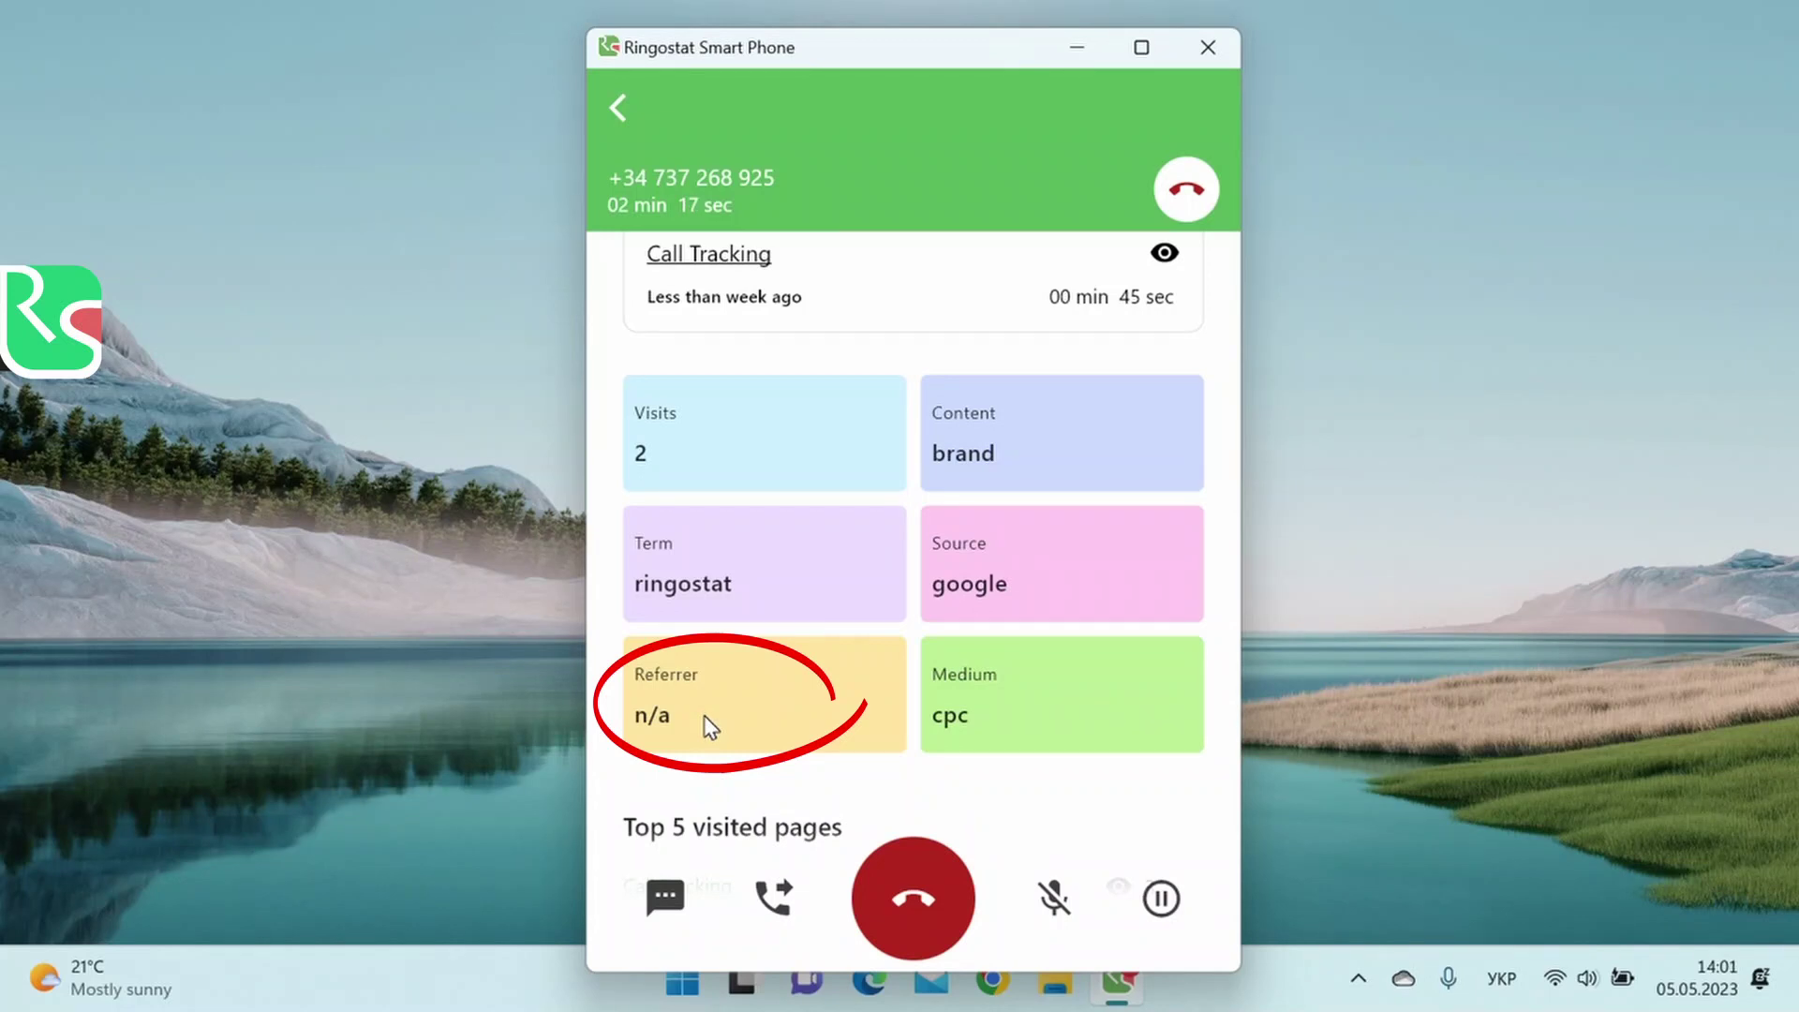
{"action": "scroll", "coordinate": [722, 717], "scroll_direction": "down", "scroll_amount": 4}
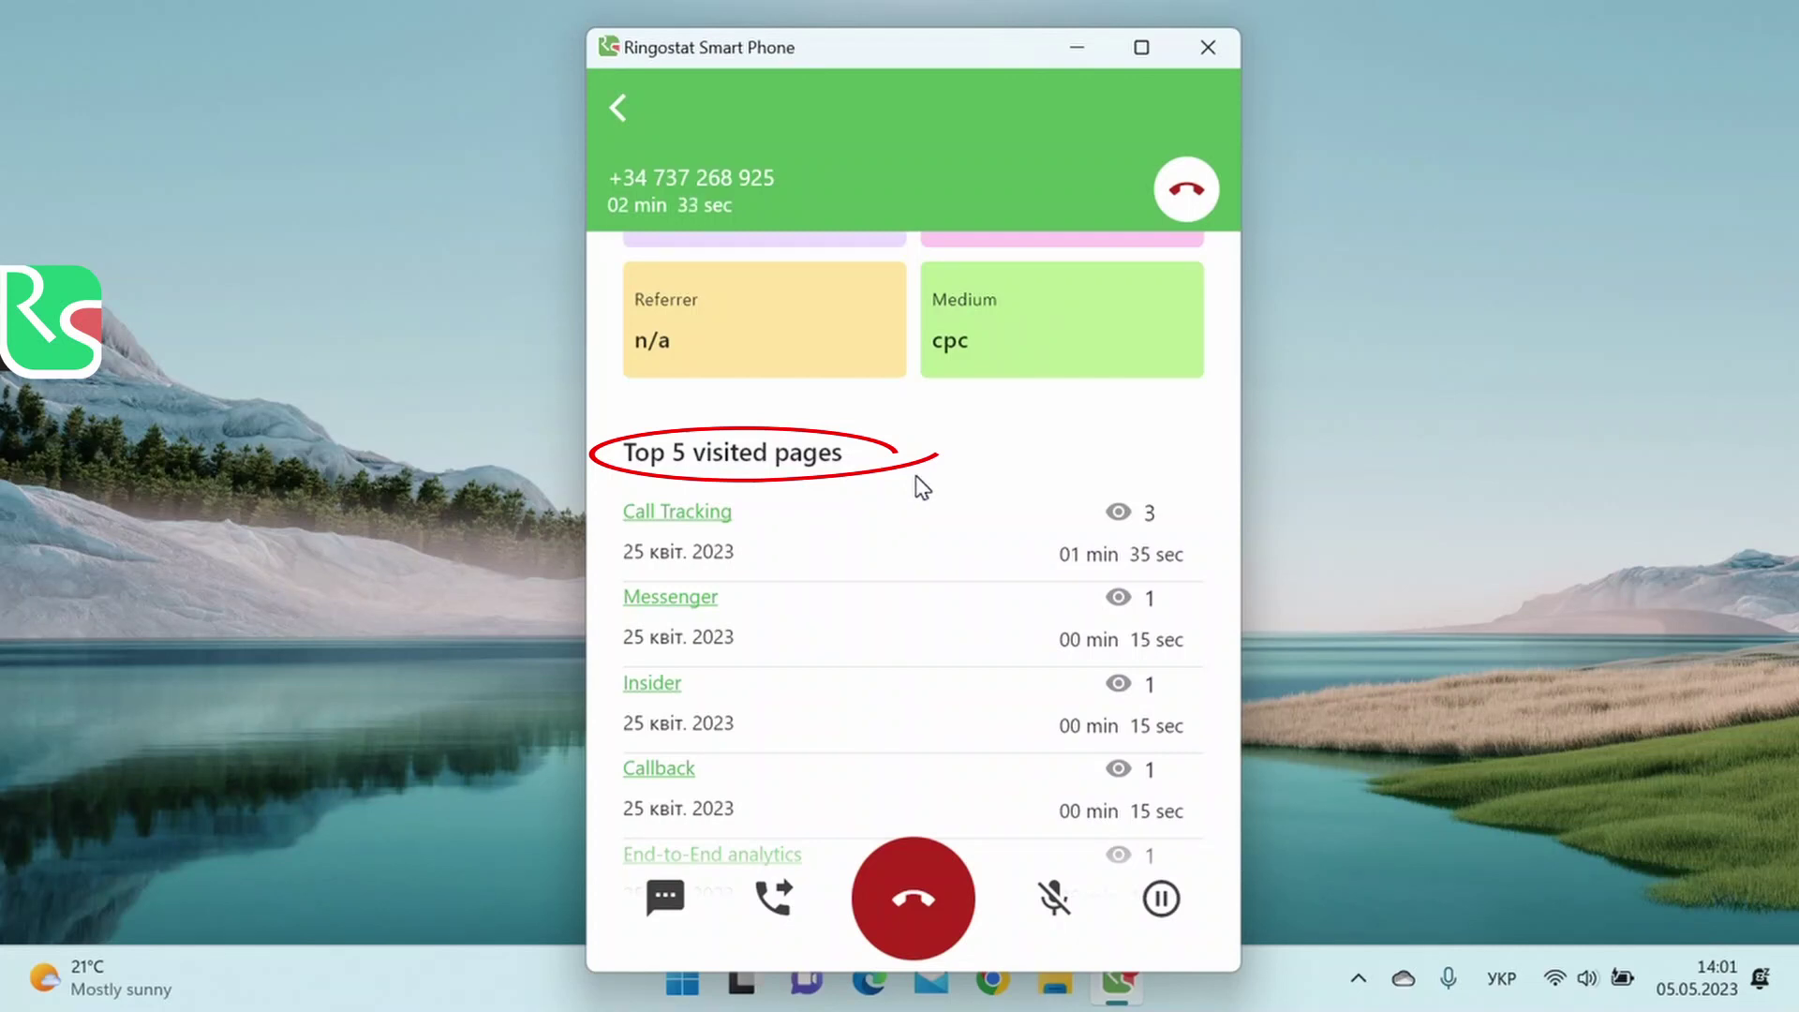
{"action": "scroll", "coordinate": [917, 480], "scroll_direction": "down", "scroll_amount": 5}
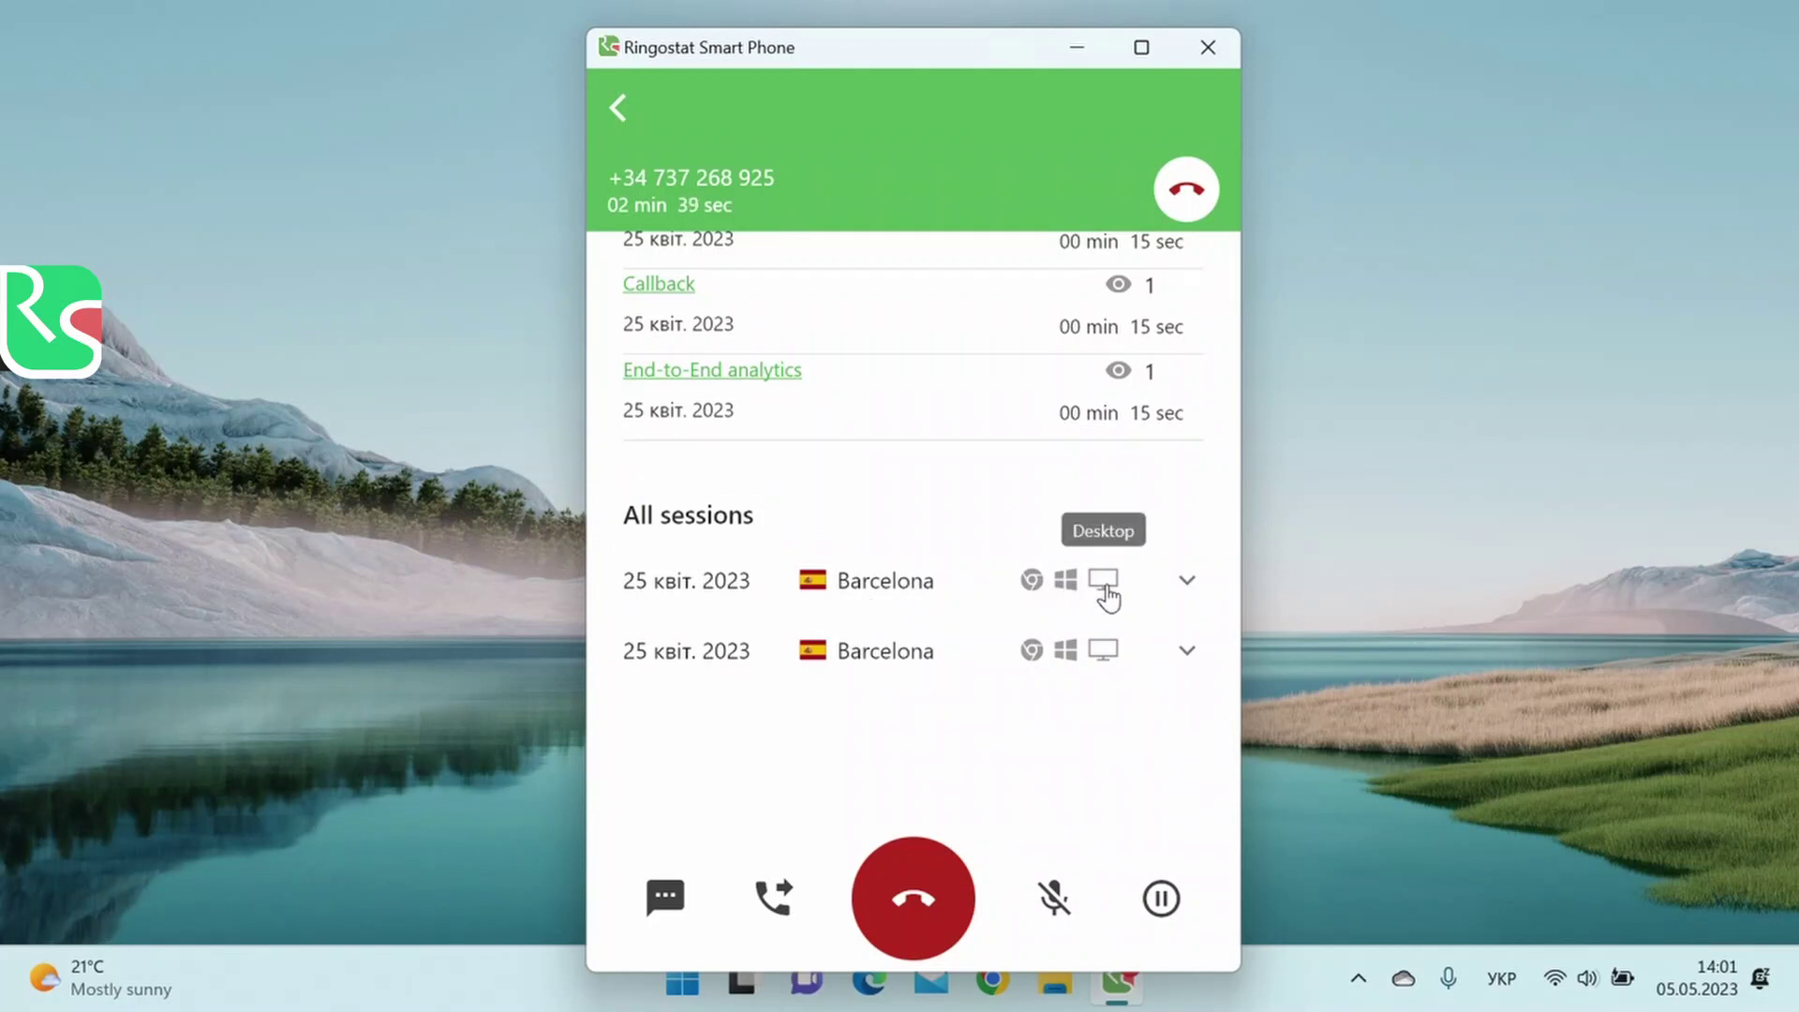
{"action": "left_click", "coordinate": [1184, 592]}
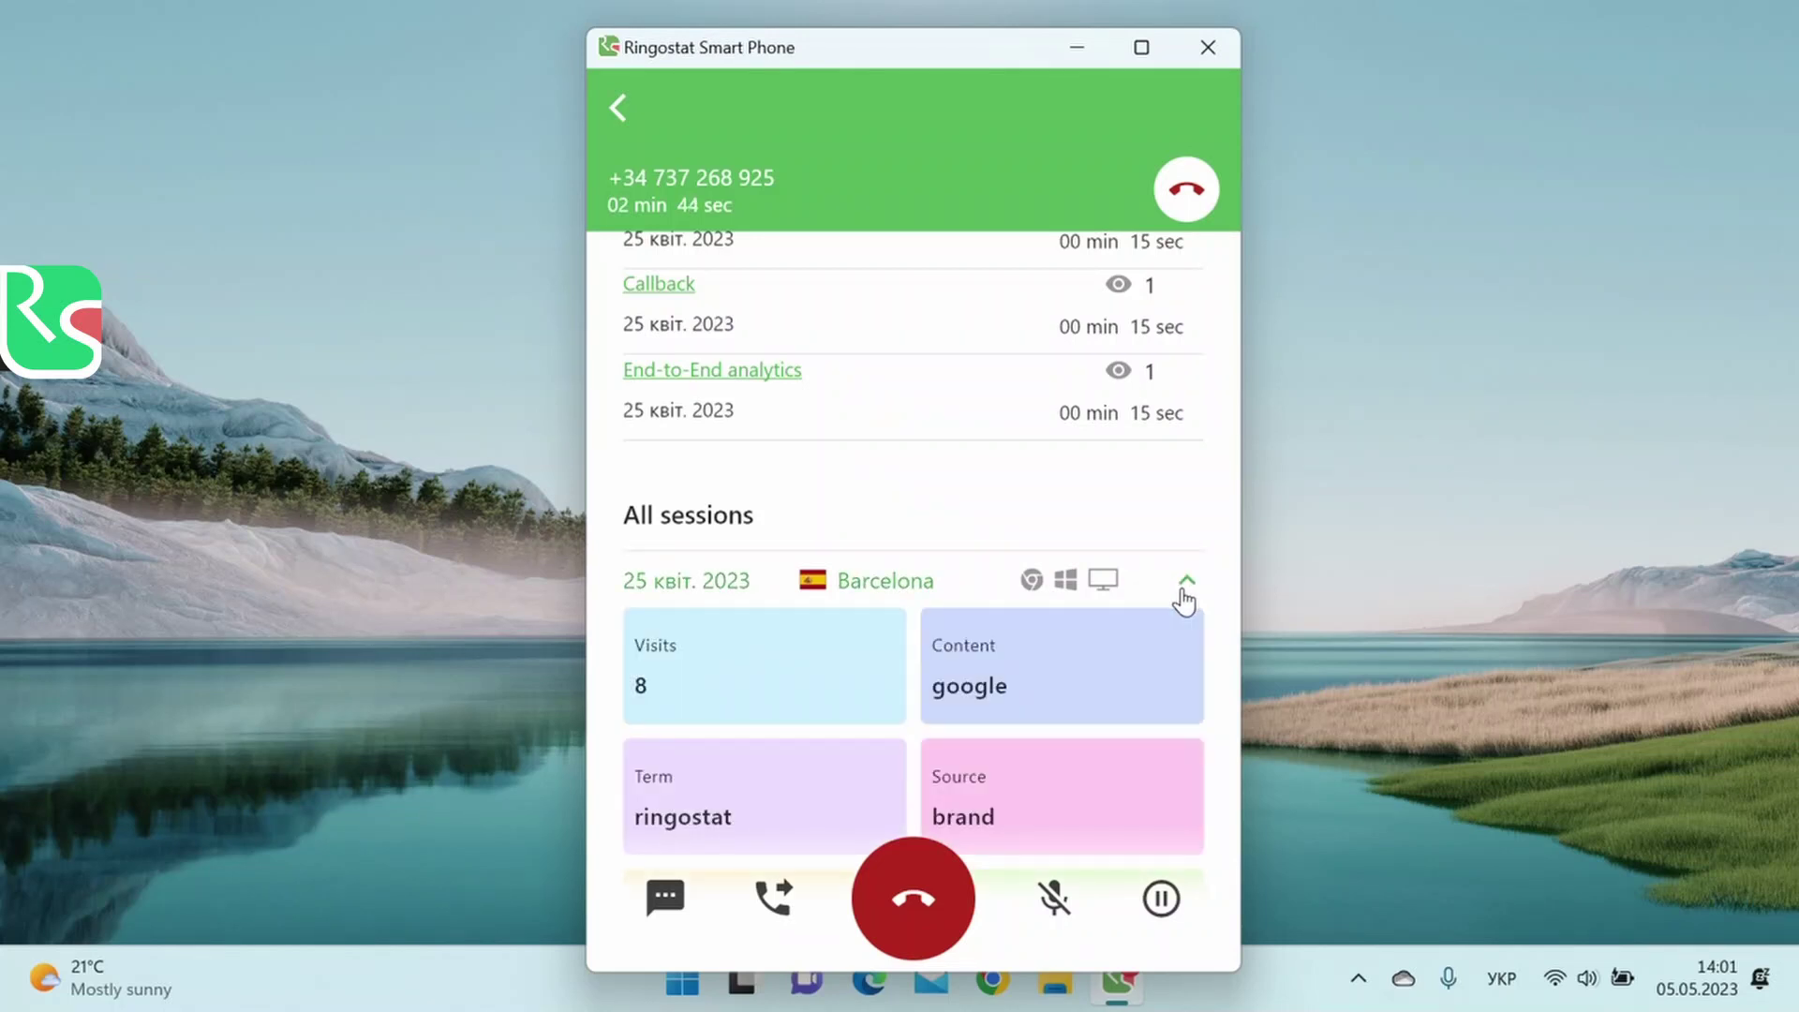
{"action": "scroll", "coordinate": [1177, 606], "scroll_direction": "down", "scroll_amount": 2}
{"action": "scroll", "coordinate": [1178, 610], "scroll_direction": "down", "scroll_amount": 2}
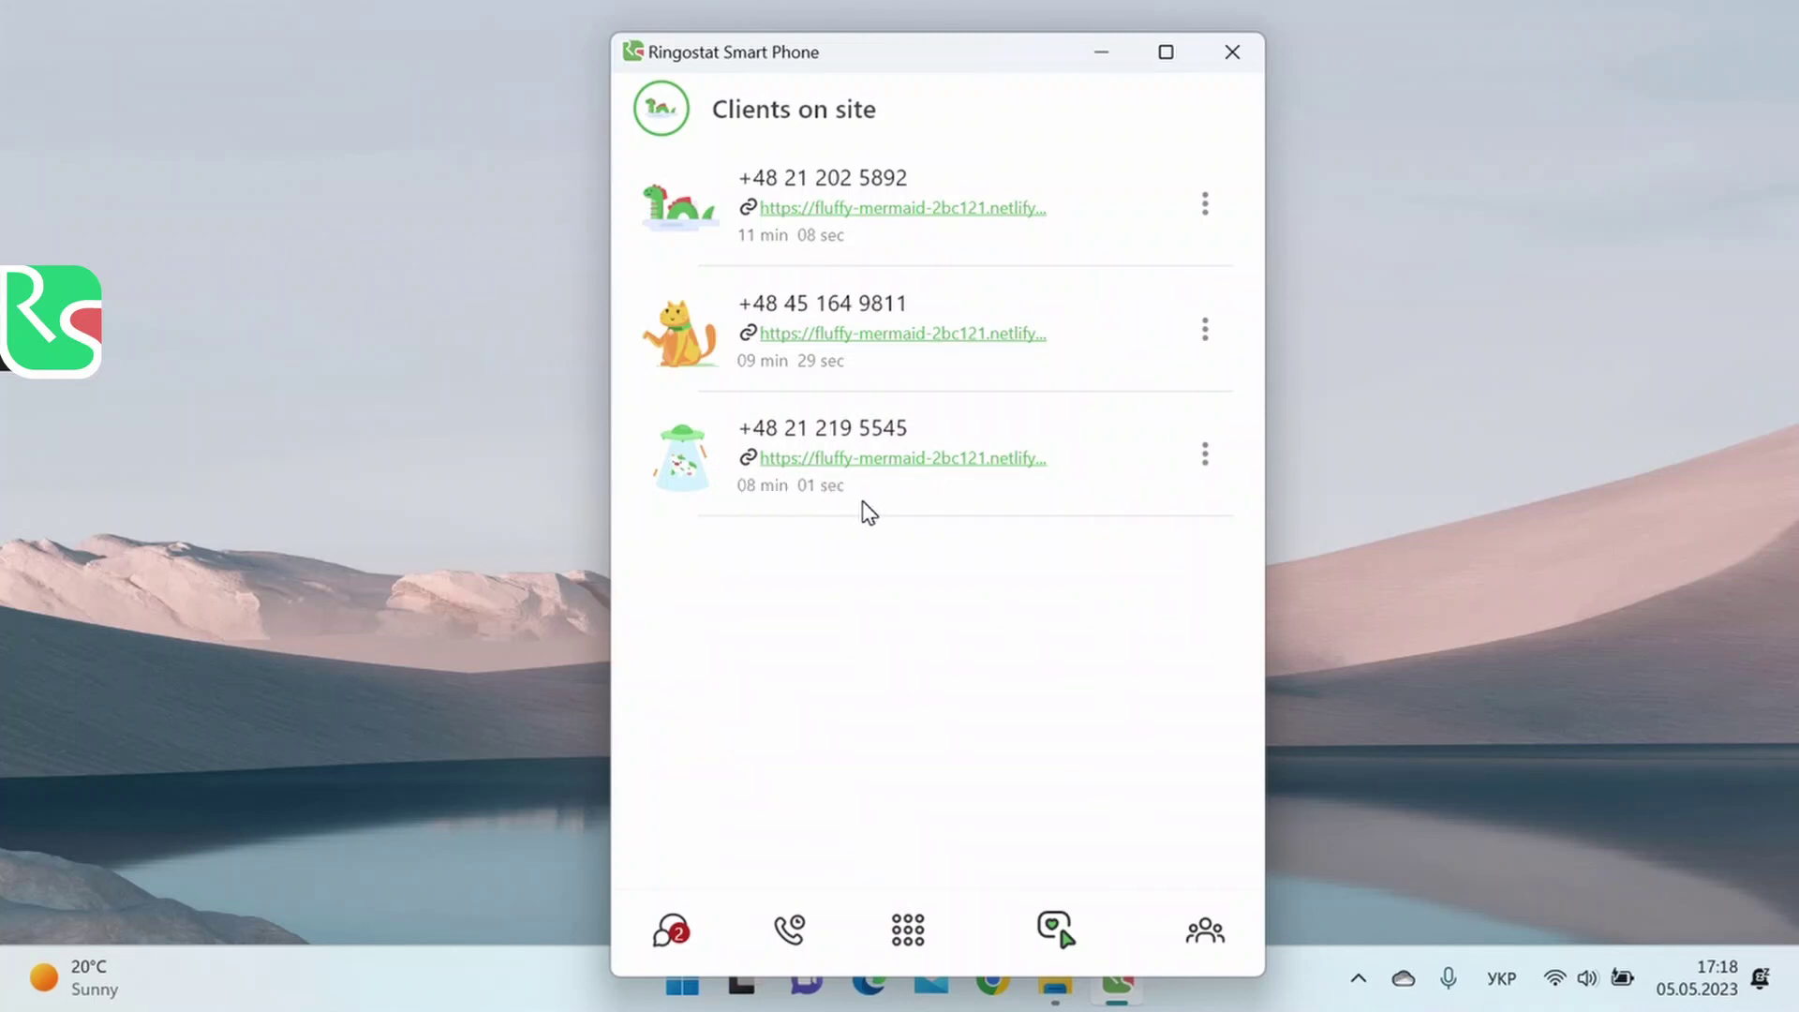
Show the call, SMS and Insider actions for the third visitor on the site.
{"action": "left_click", "coordinate": [1204, 457]}
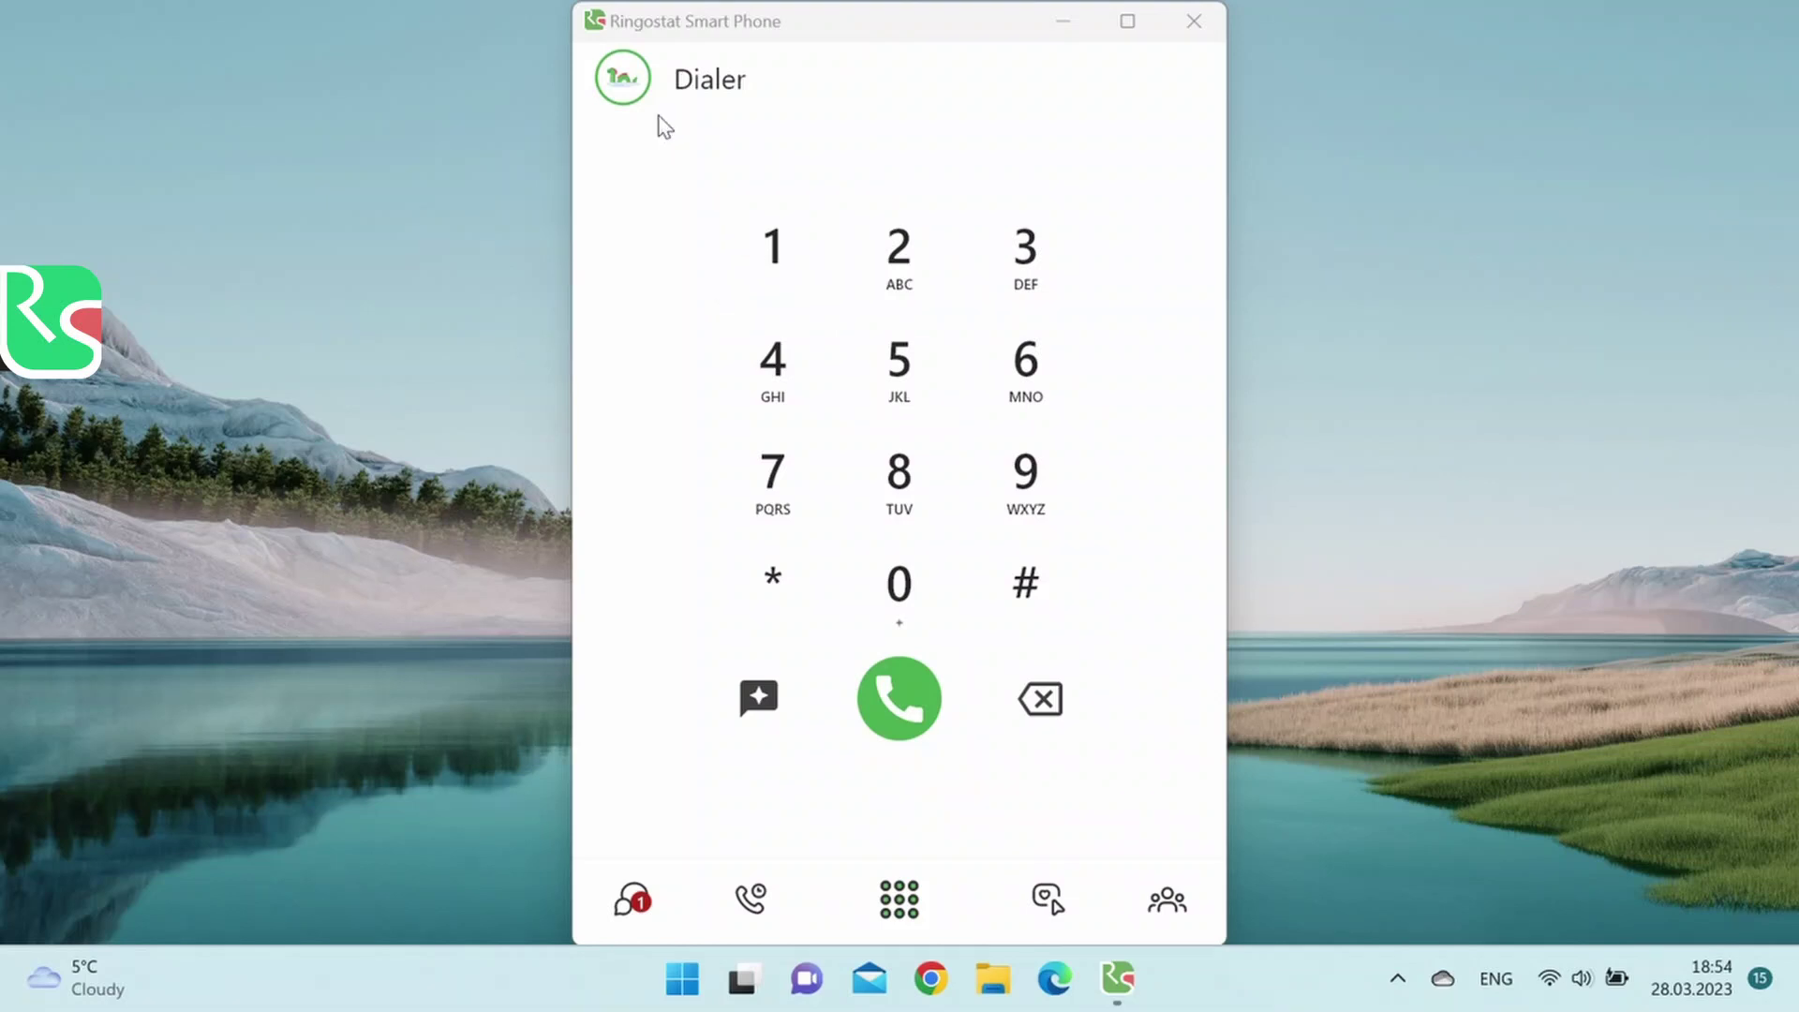
Open the avatar menu with Online and Do not disturb statuses, settings, support and about.
{"action": "left_click", "coordinate": [644, 96]}
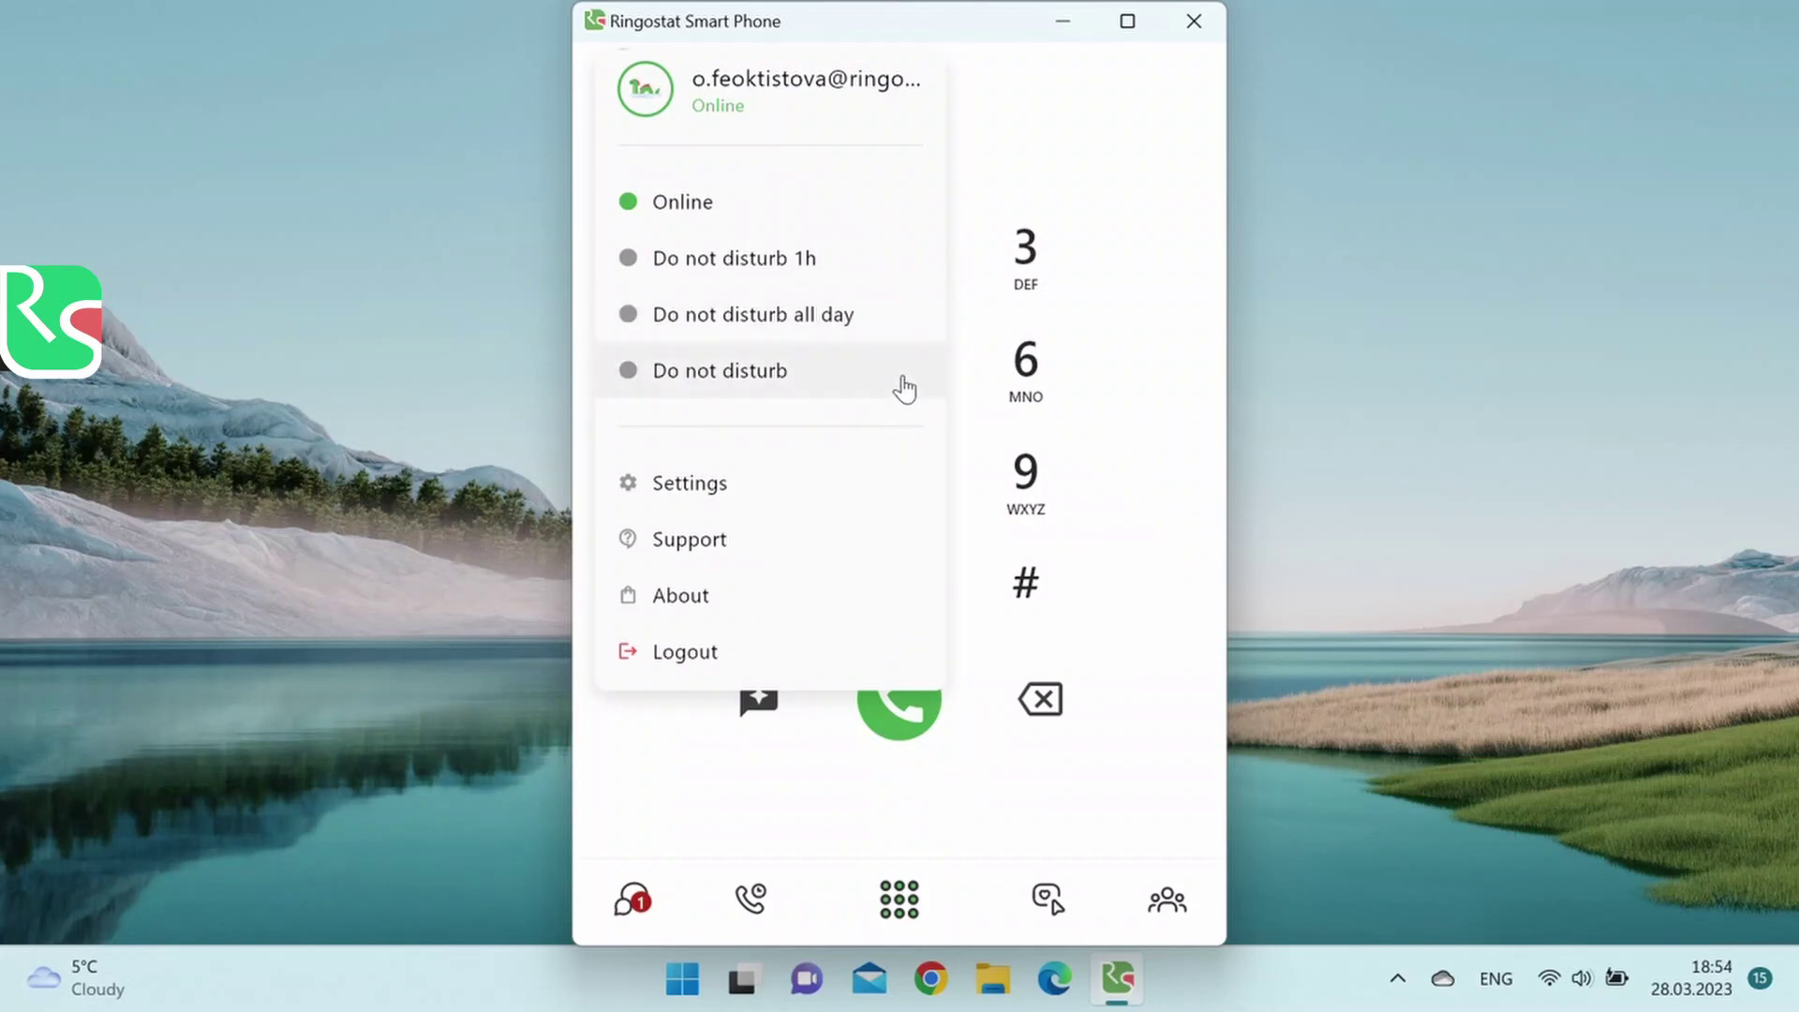
In Application settings, toggle Always on top off and back on.
{"action": "left_click", "coordinate": [879, 488]}
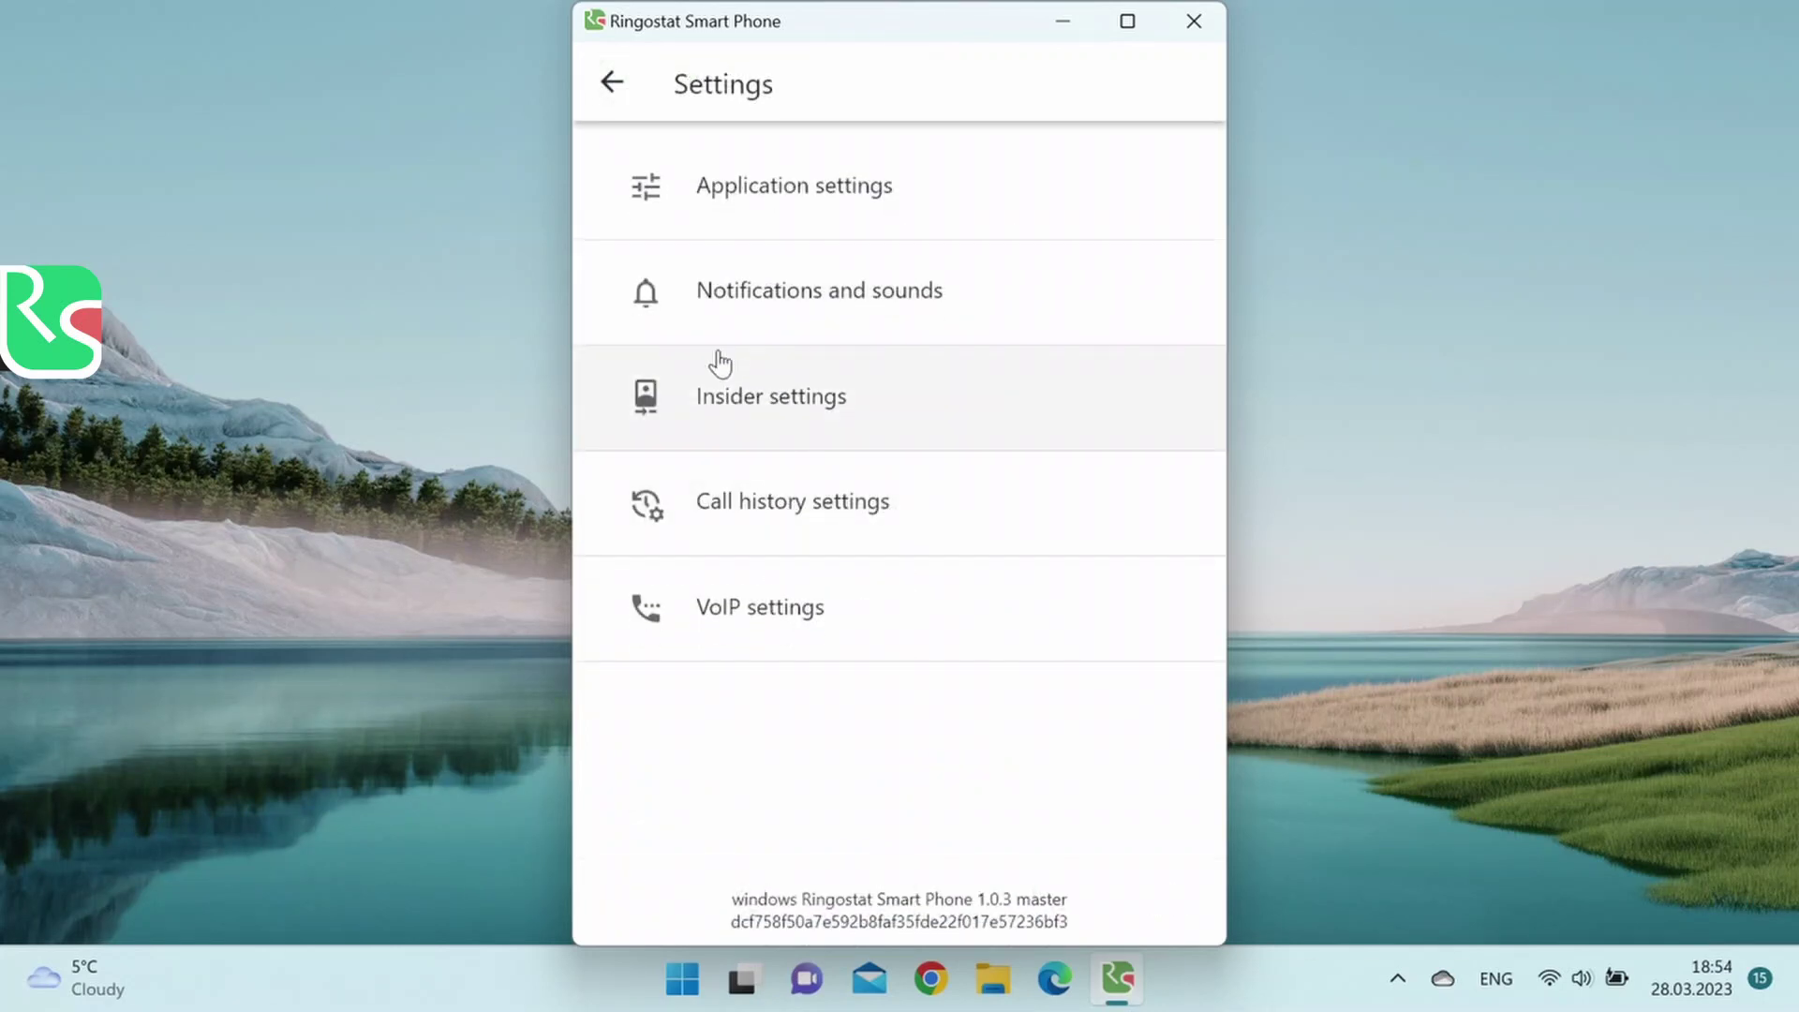
{"action": "left_click", "coordinate": [729, 187]}
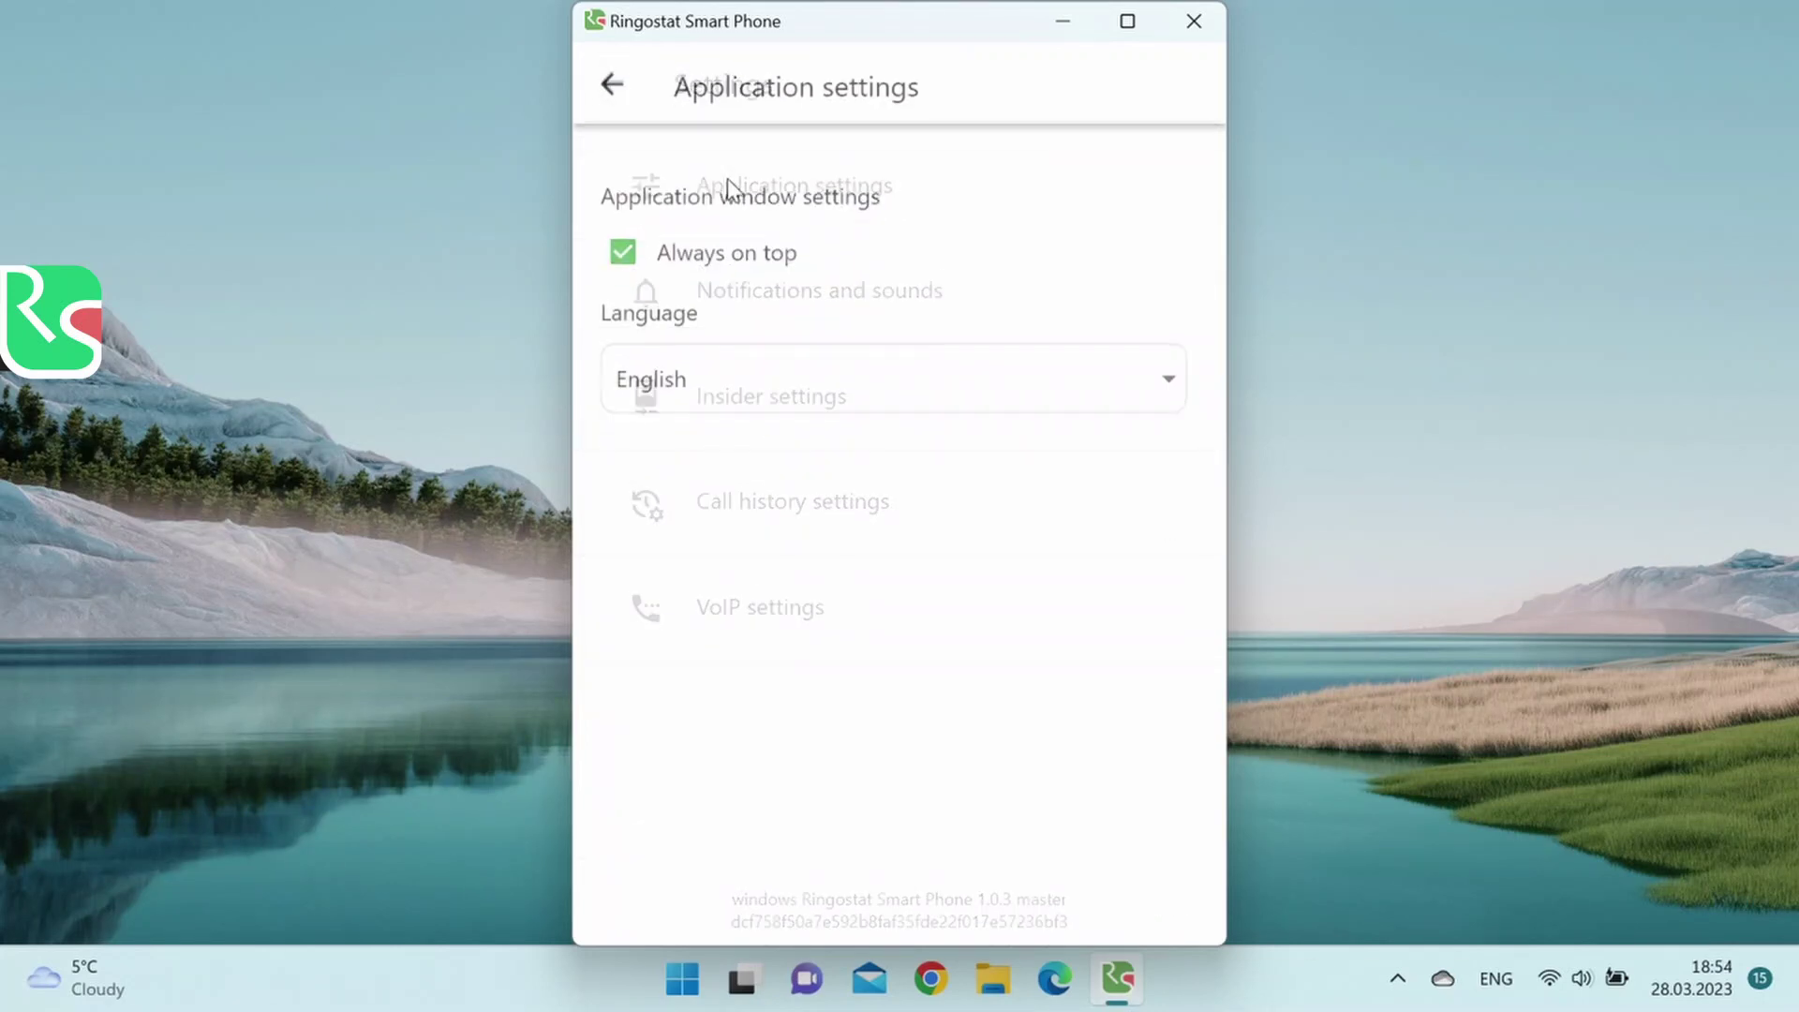
{"action": "left_click", "coordinate": [621, 255]}
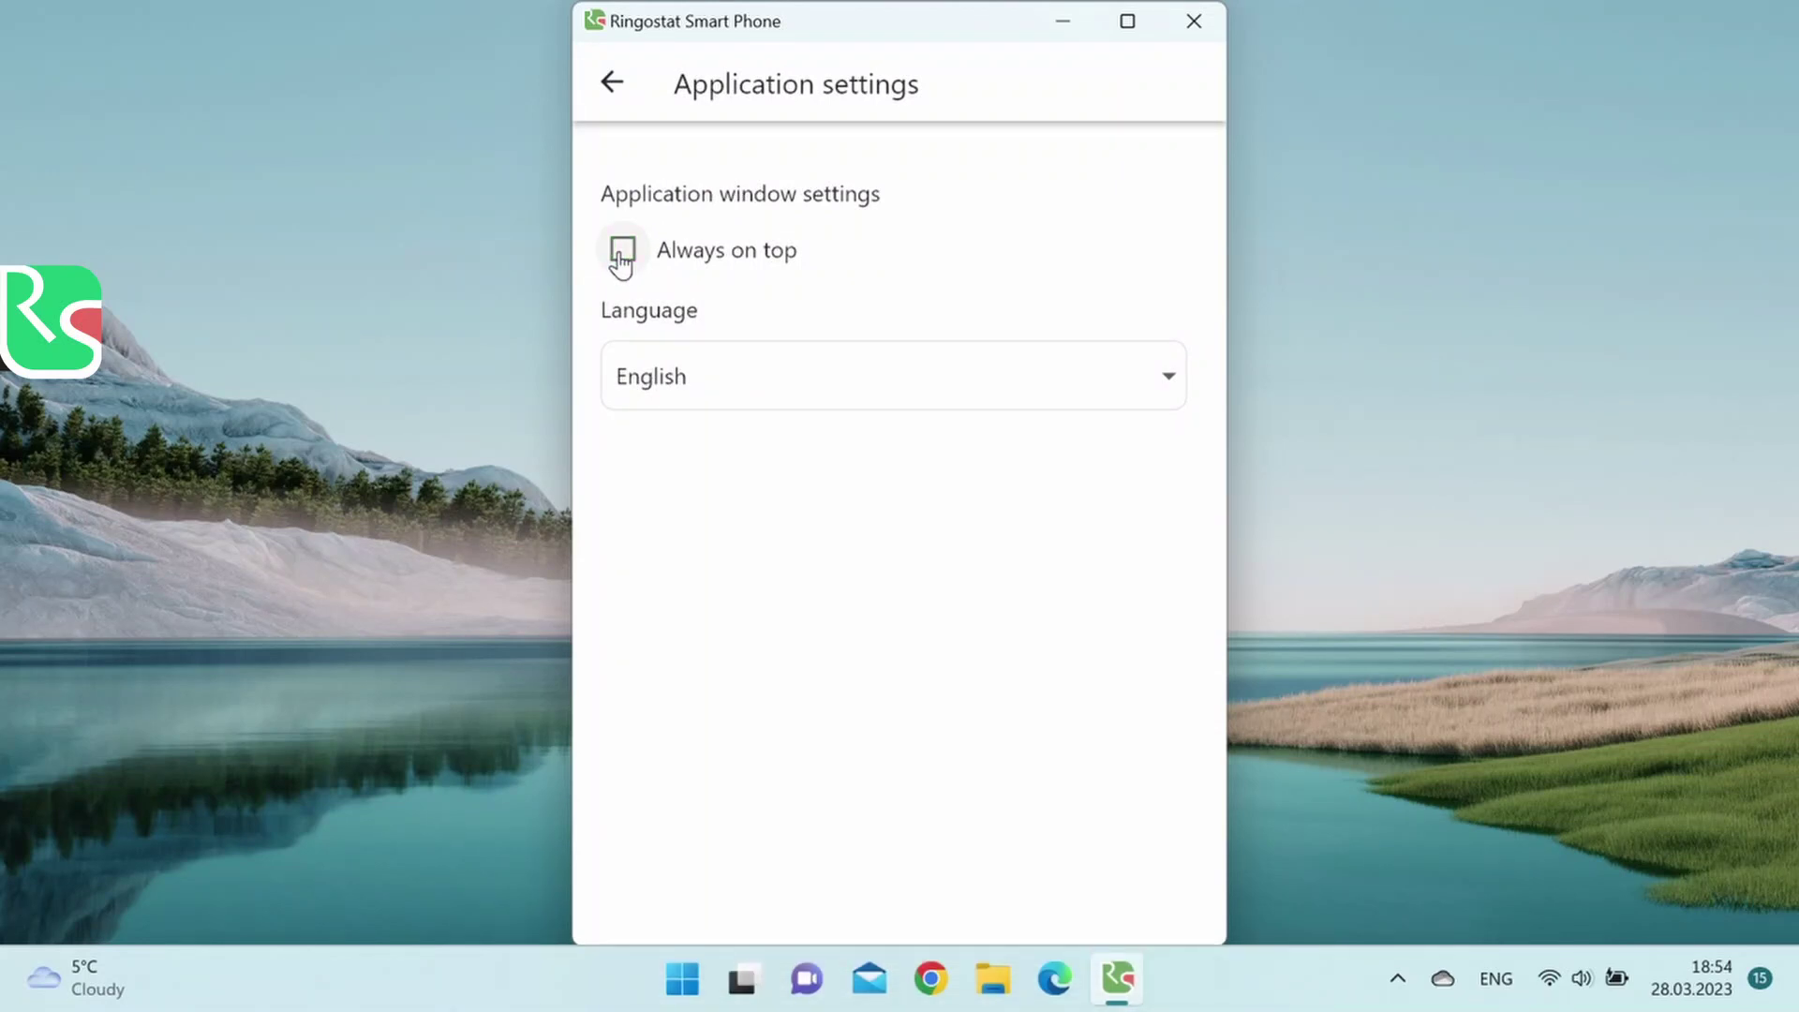
{"action": "left_click", "coordinate": [621, 253]}
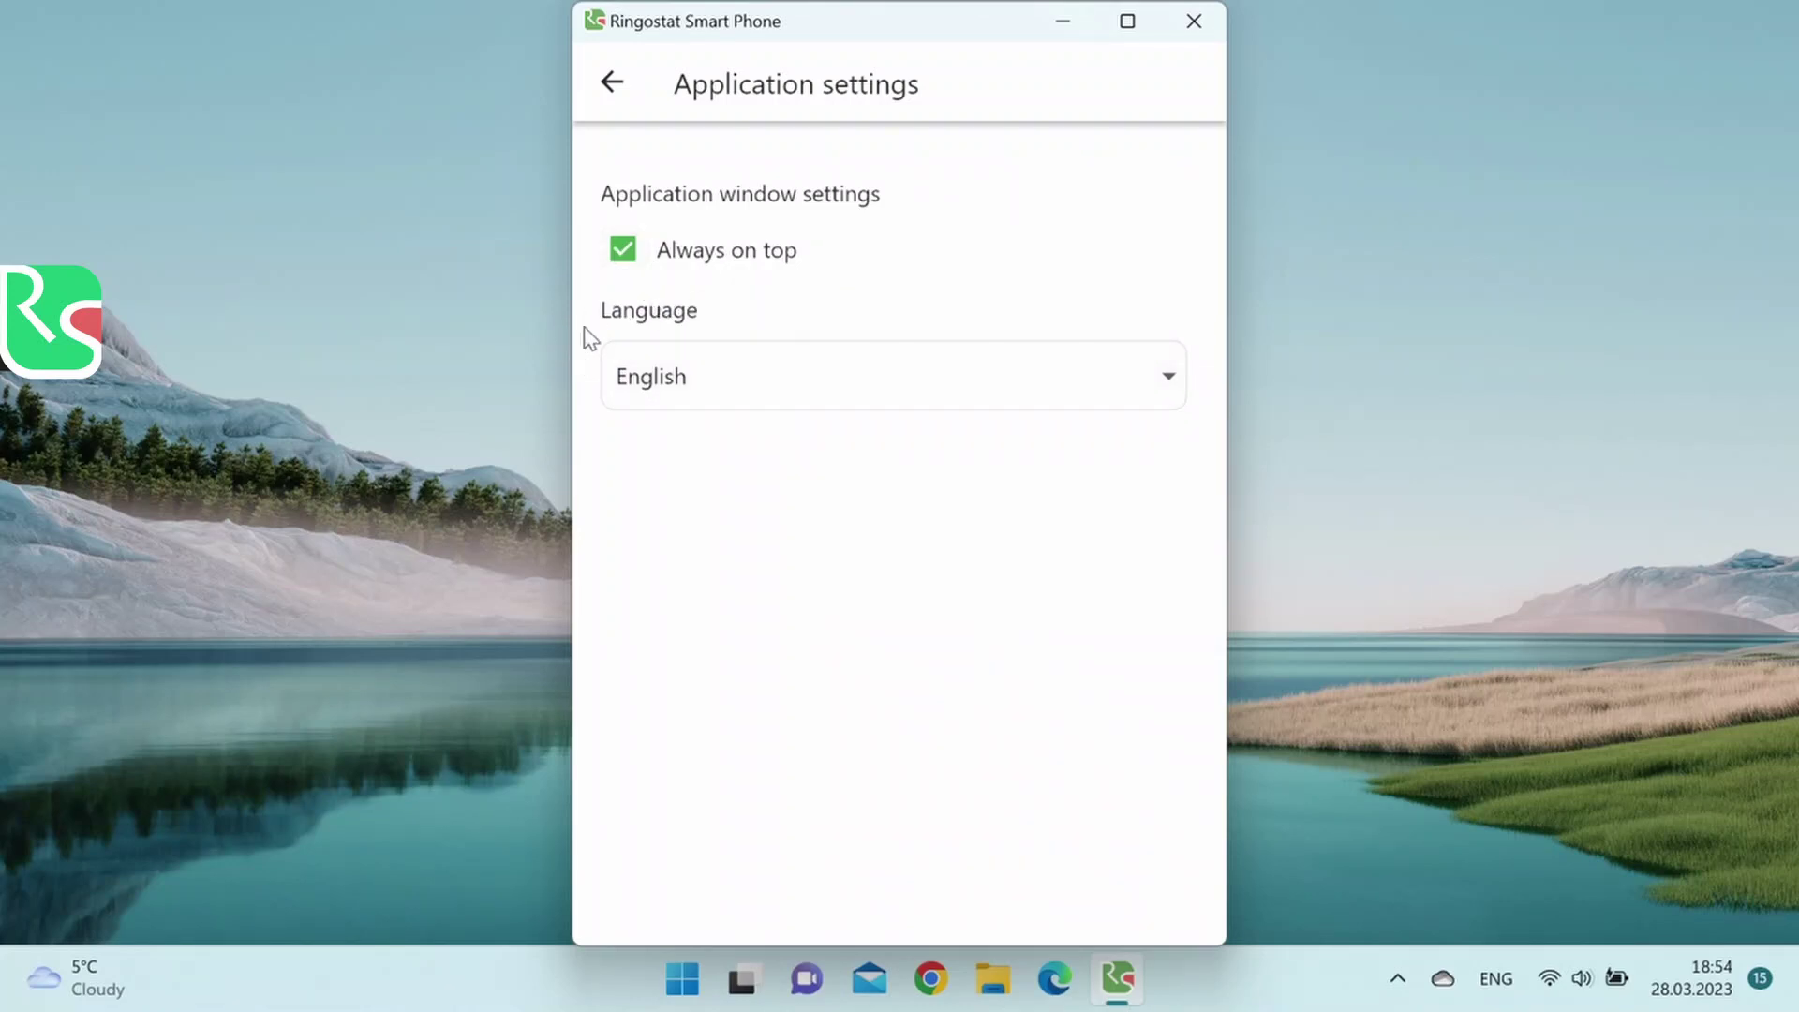
{"action": "left_click", "coordinate": [612, 81]}
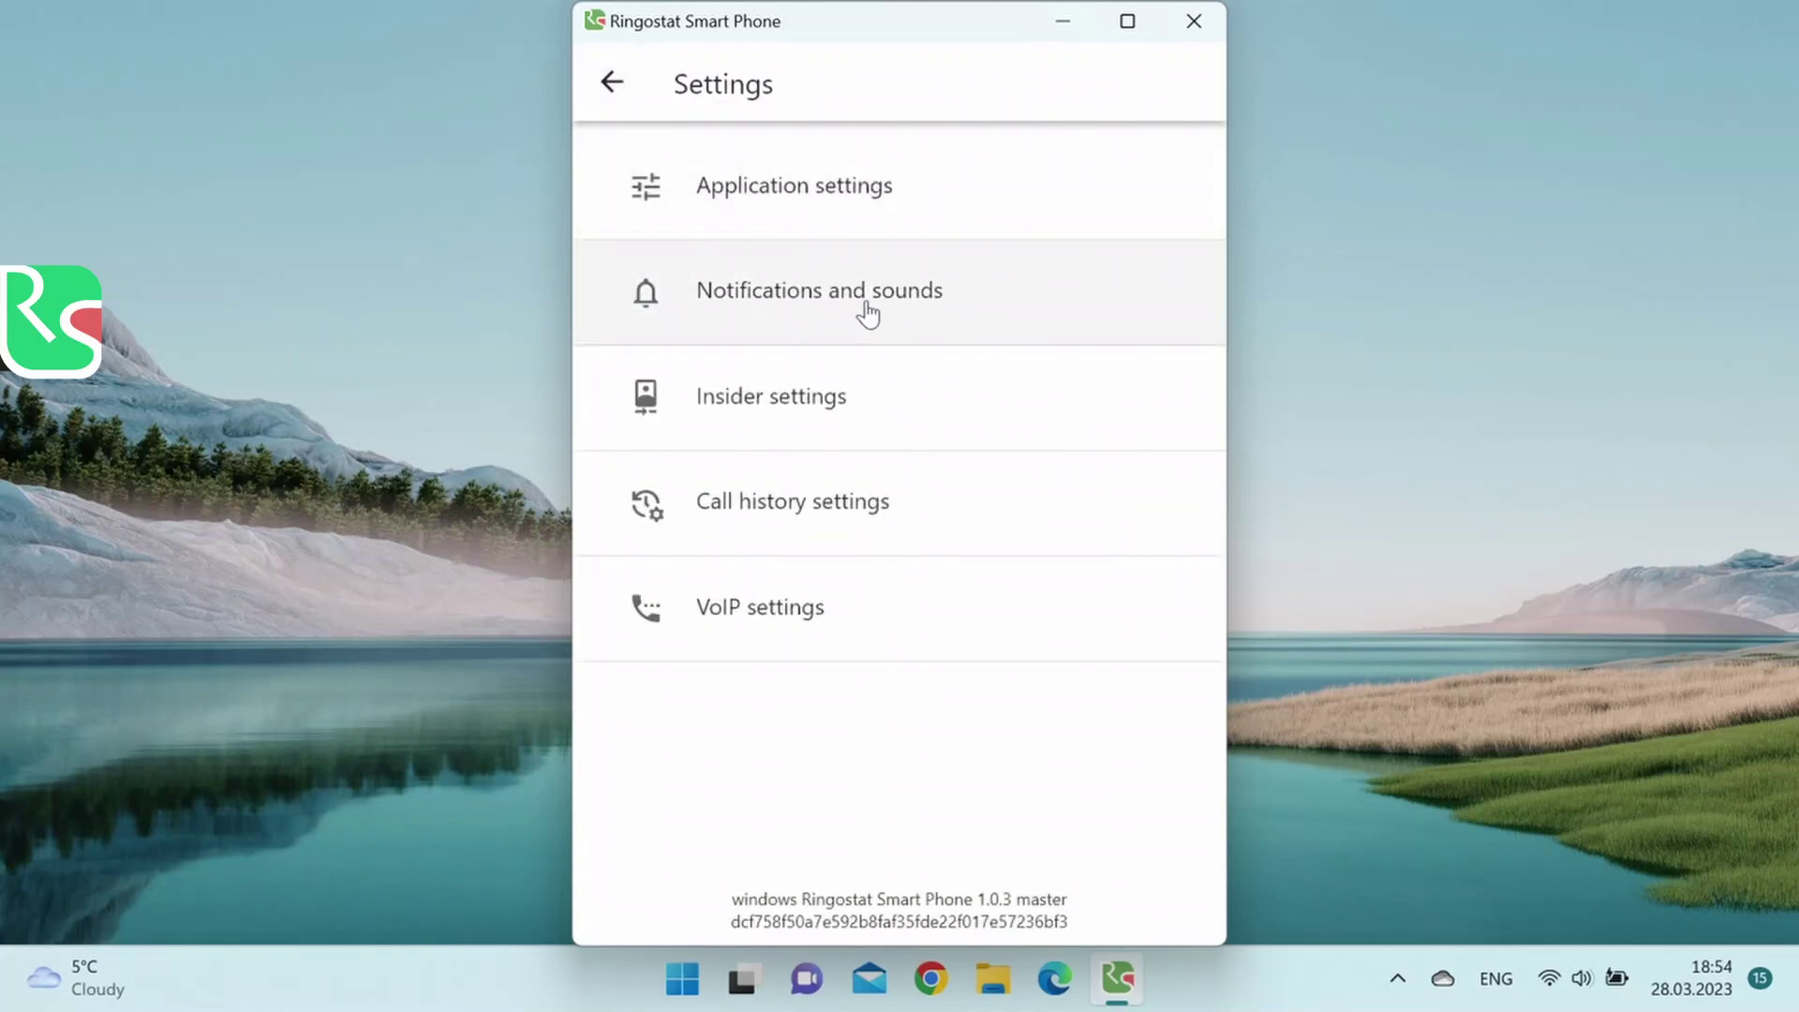
Set ringtone volume to 90 and keep messenger push notifications enabled in Notifications and sounds.
{"action": "left_click", "coordinate": [916, 305]}
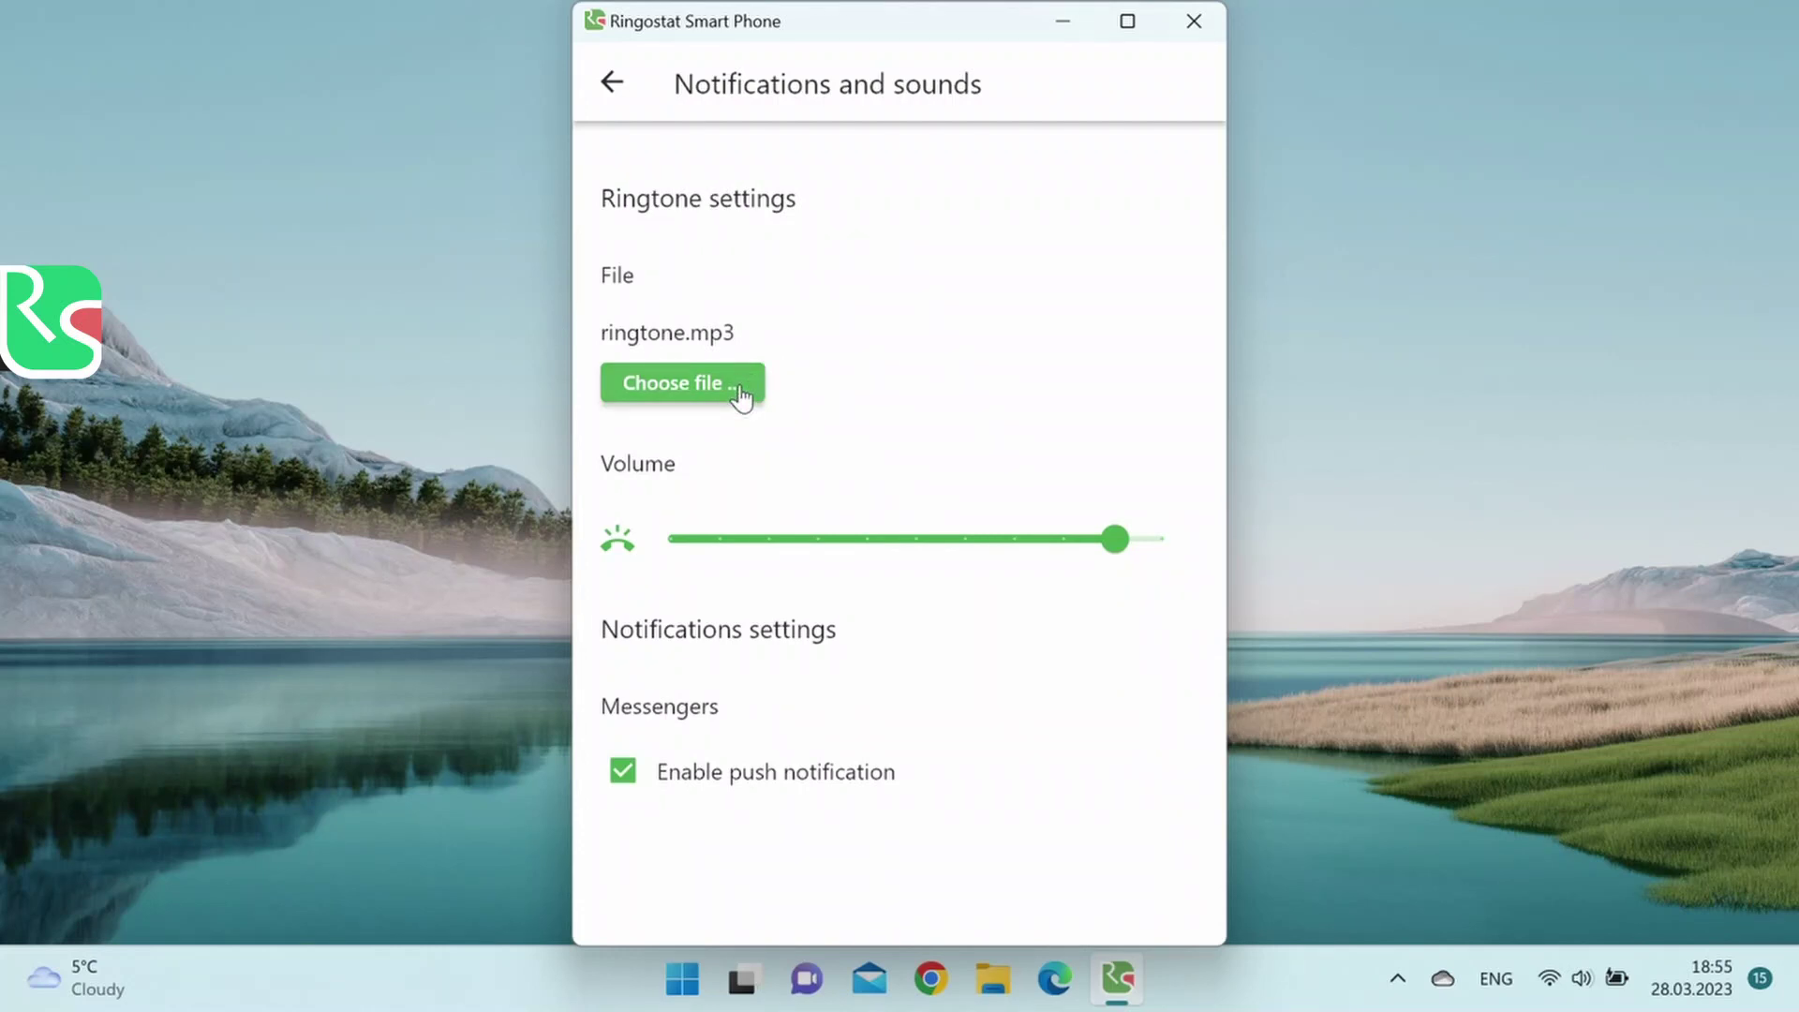
{"action": "left_click_drag", "start_coordinate": [817, 541], "coordinate": [1124, 559]}
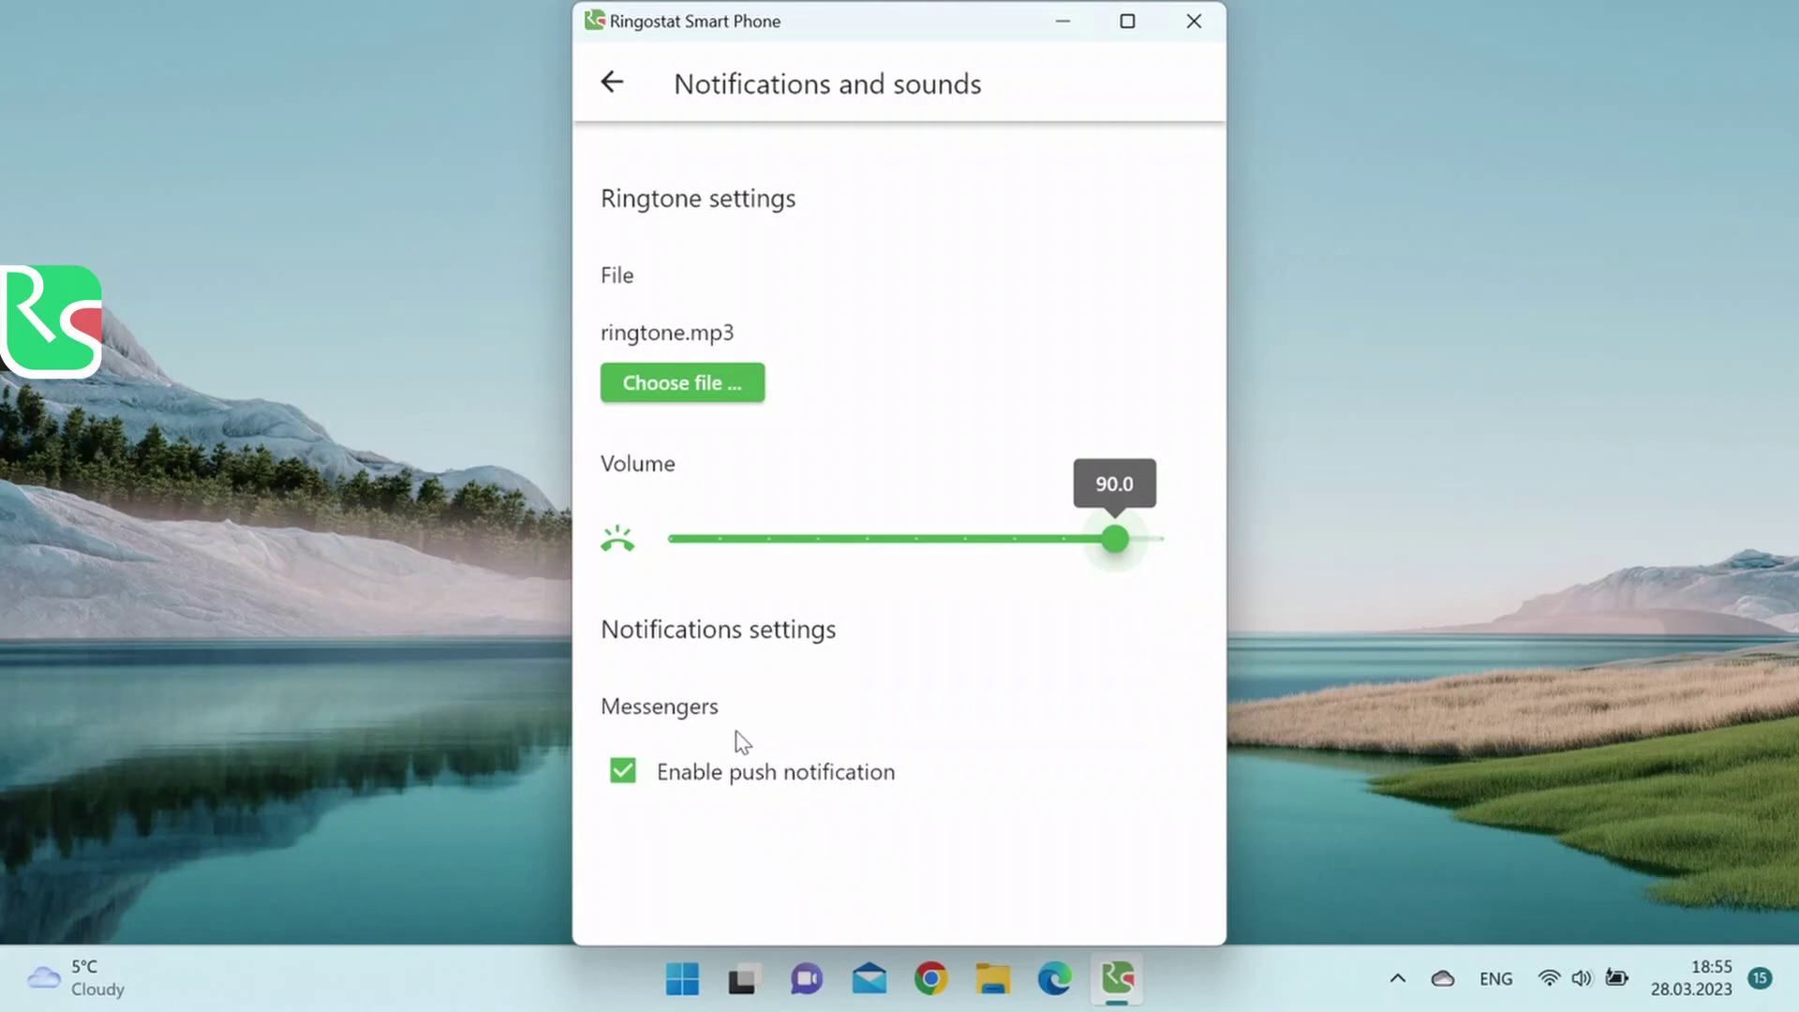
{"action": "left_click", "coordinate": [622, 778]}
{"action": "left_click", "coordinate": [620, 782]}
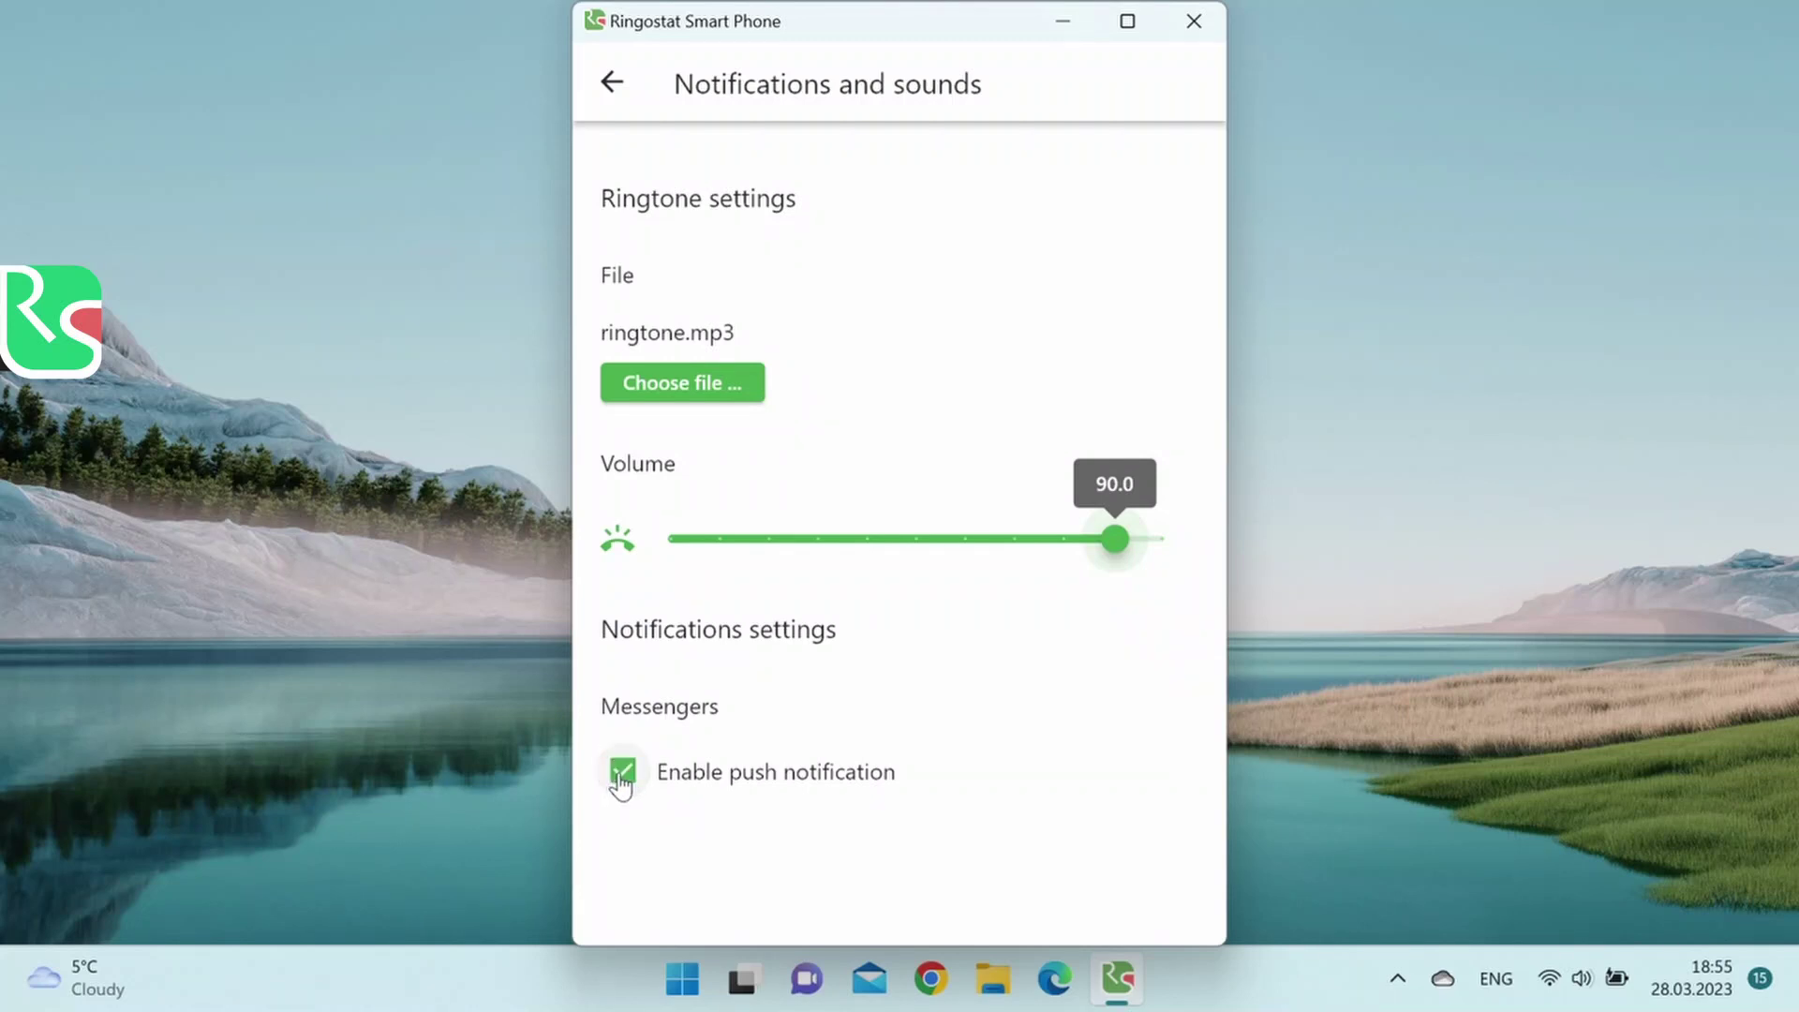
{"action": "left_click", "coordinate": [613, 83]}
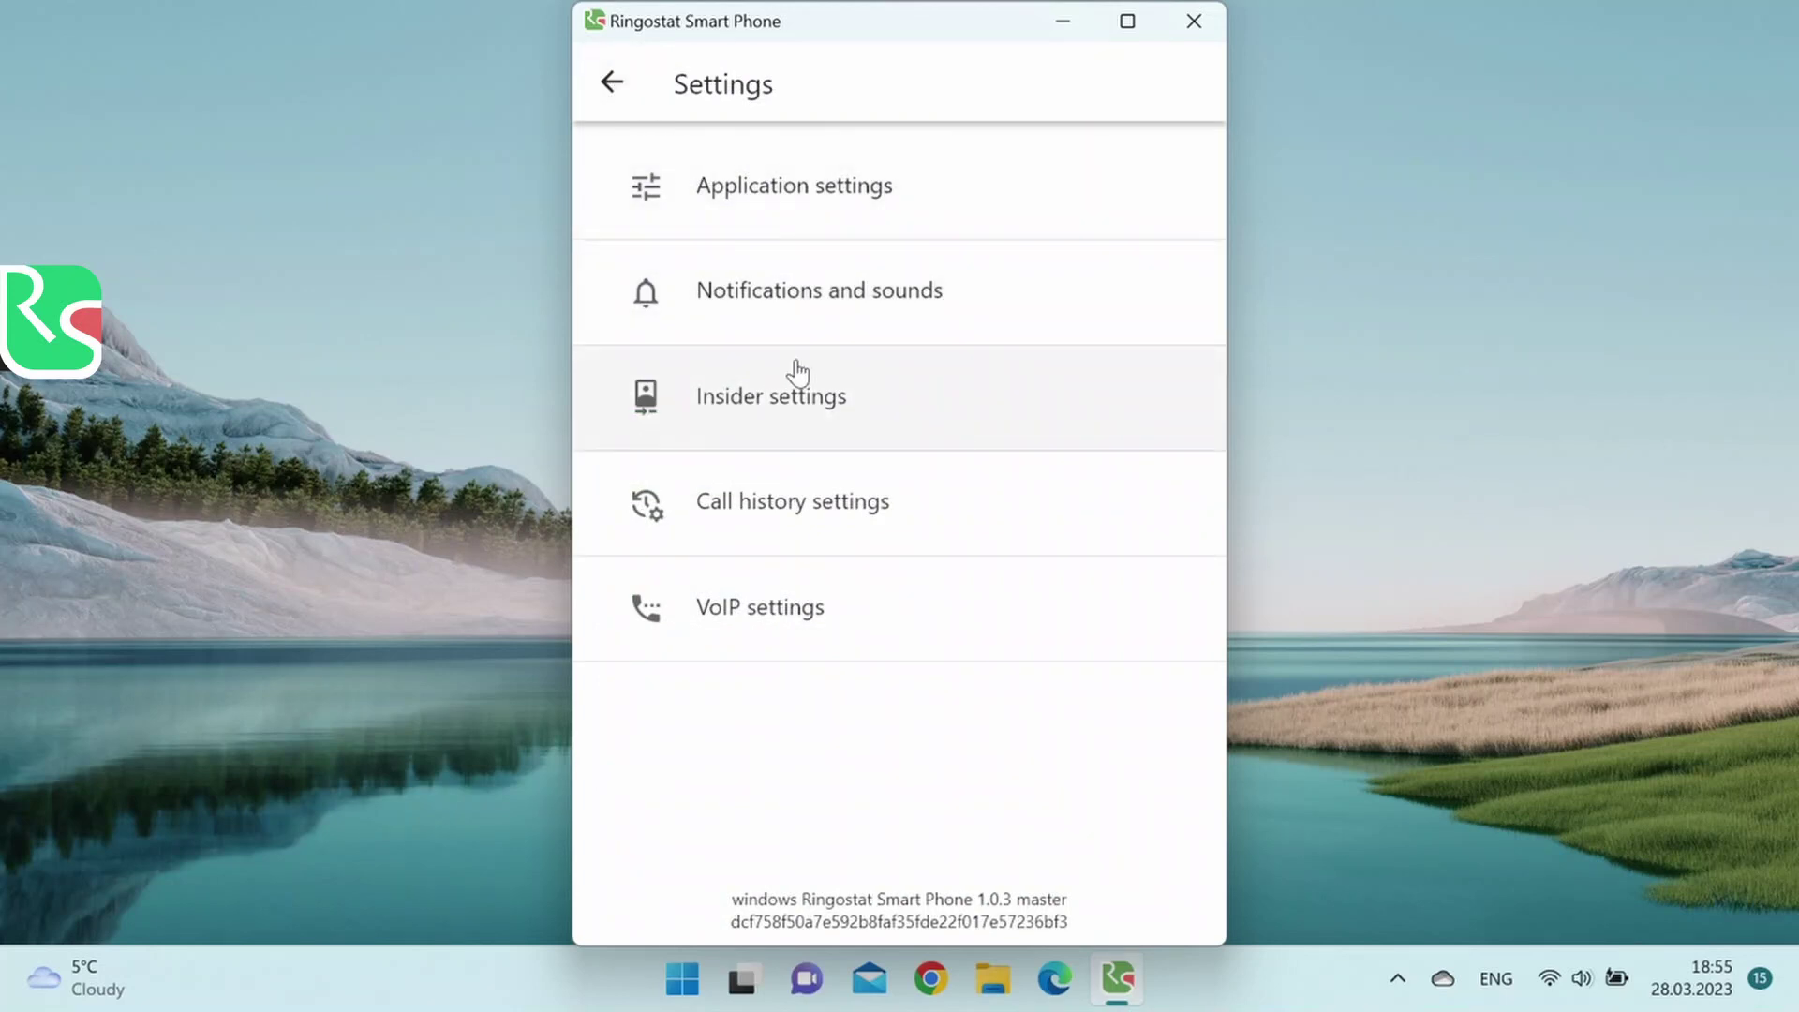
In Insider settings, check the duration and sessions choices, keeping 10 days and 7 sessions.
{"action": "left_click", "coordinate": [928, 426]}
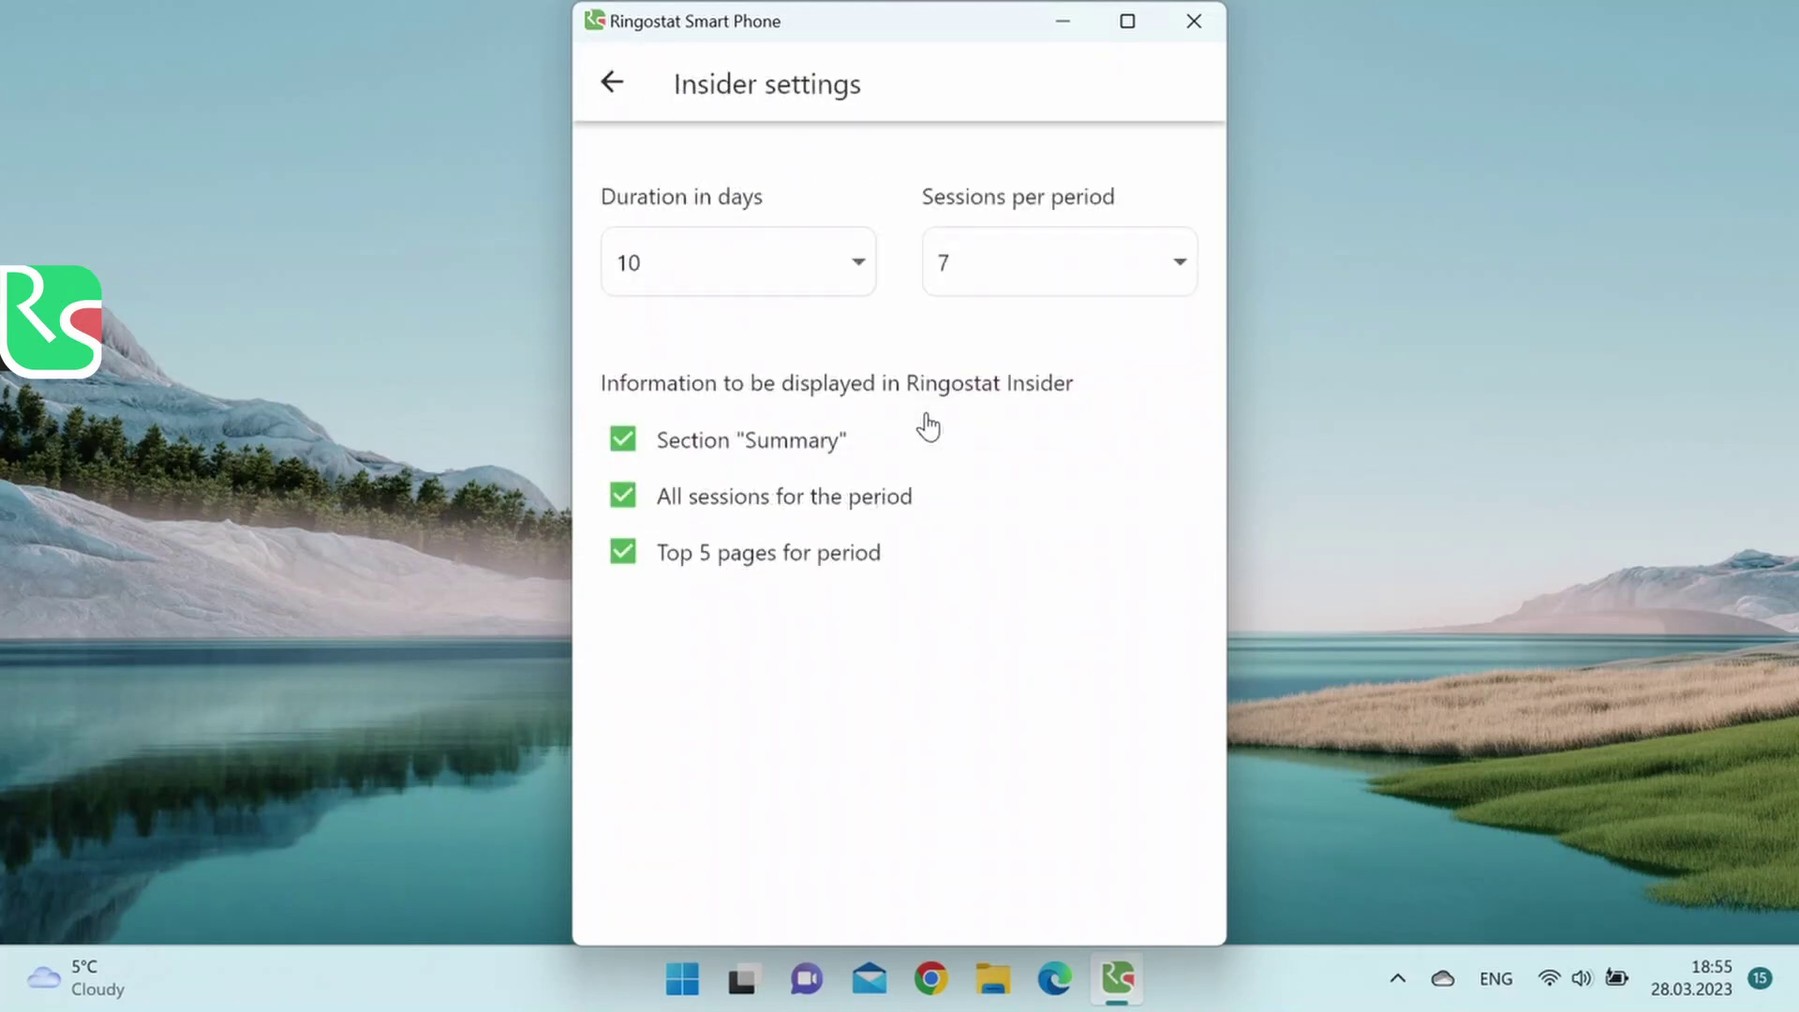
{"action": "left_click", "coordinate": [852, 272]}
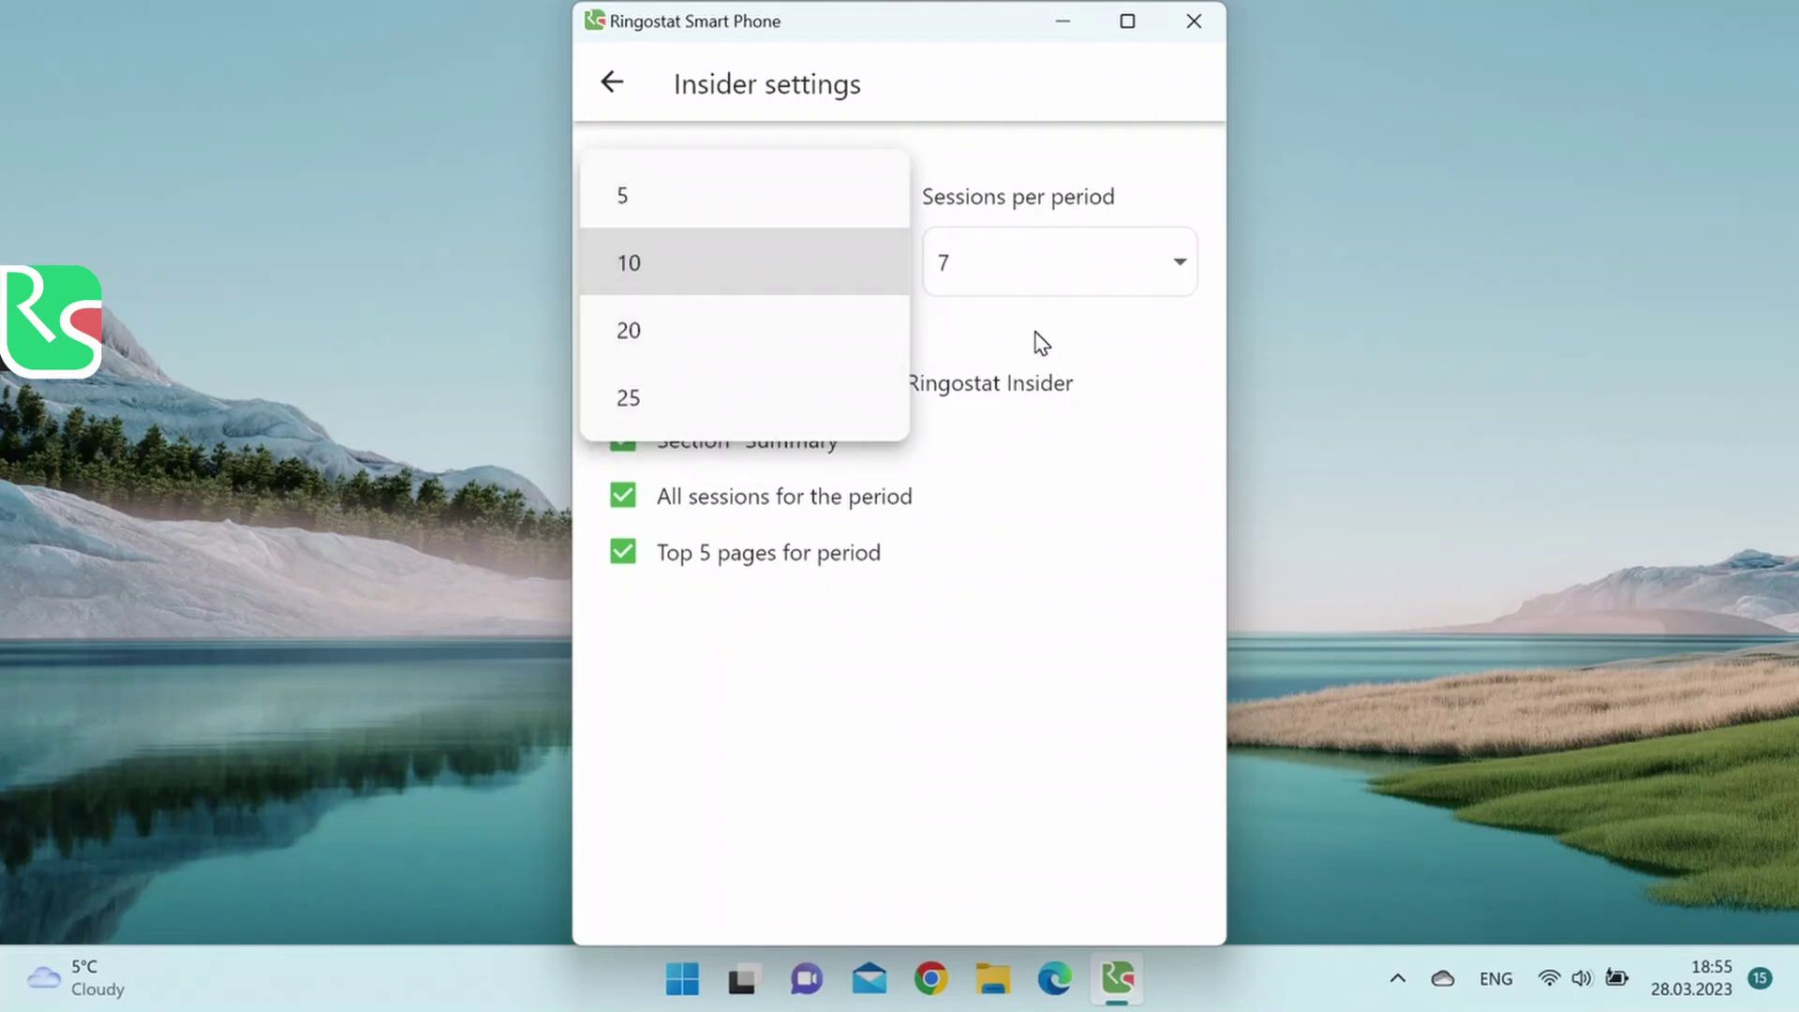
{"action": "left_click", "coordinate": [1022, 262]}
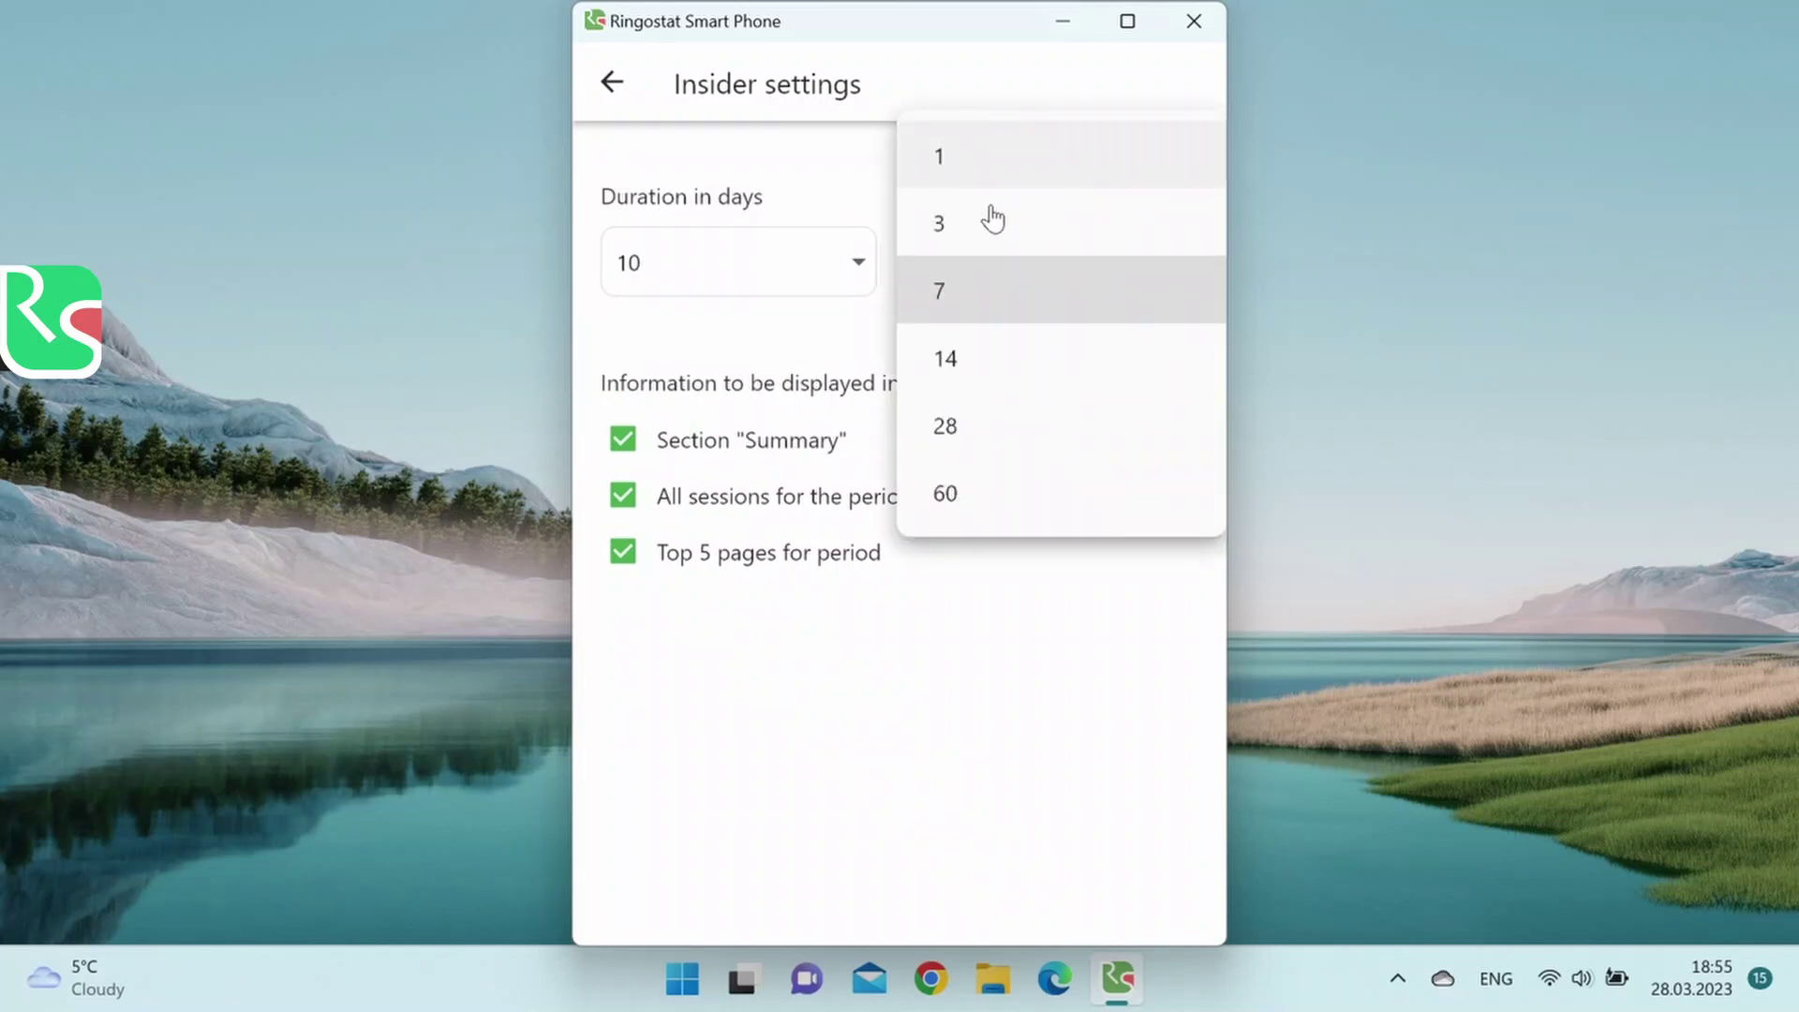
{"action": "left_click", "coordinate": [1014, 639]}
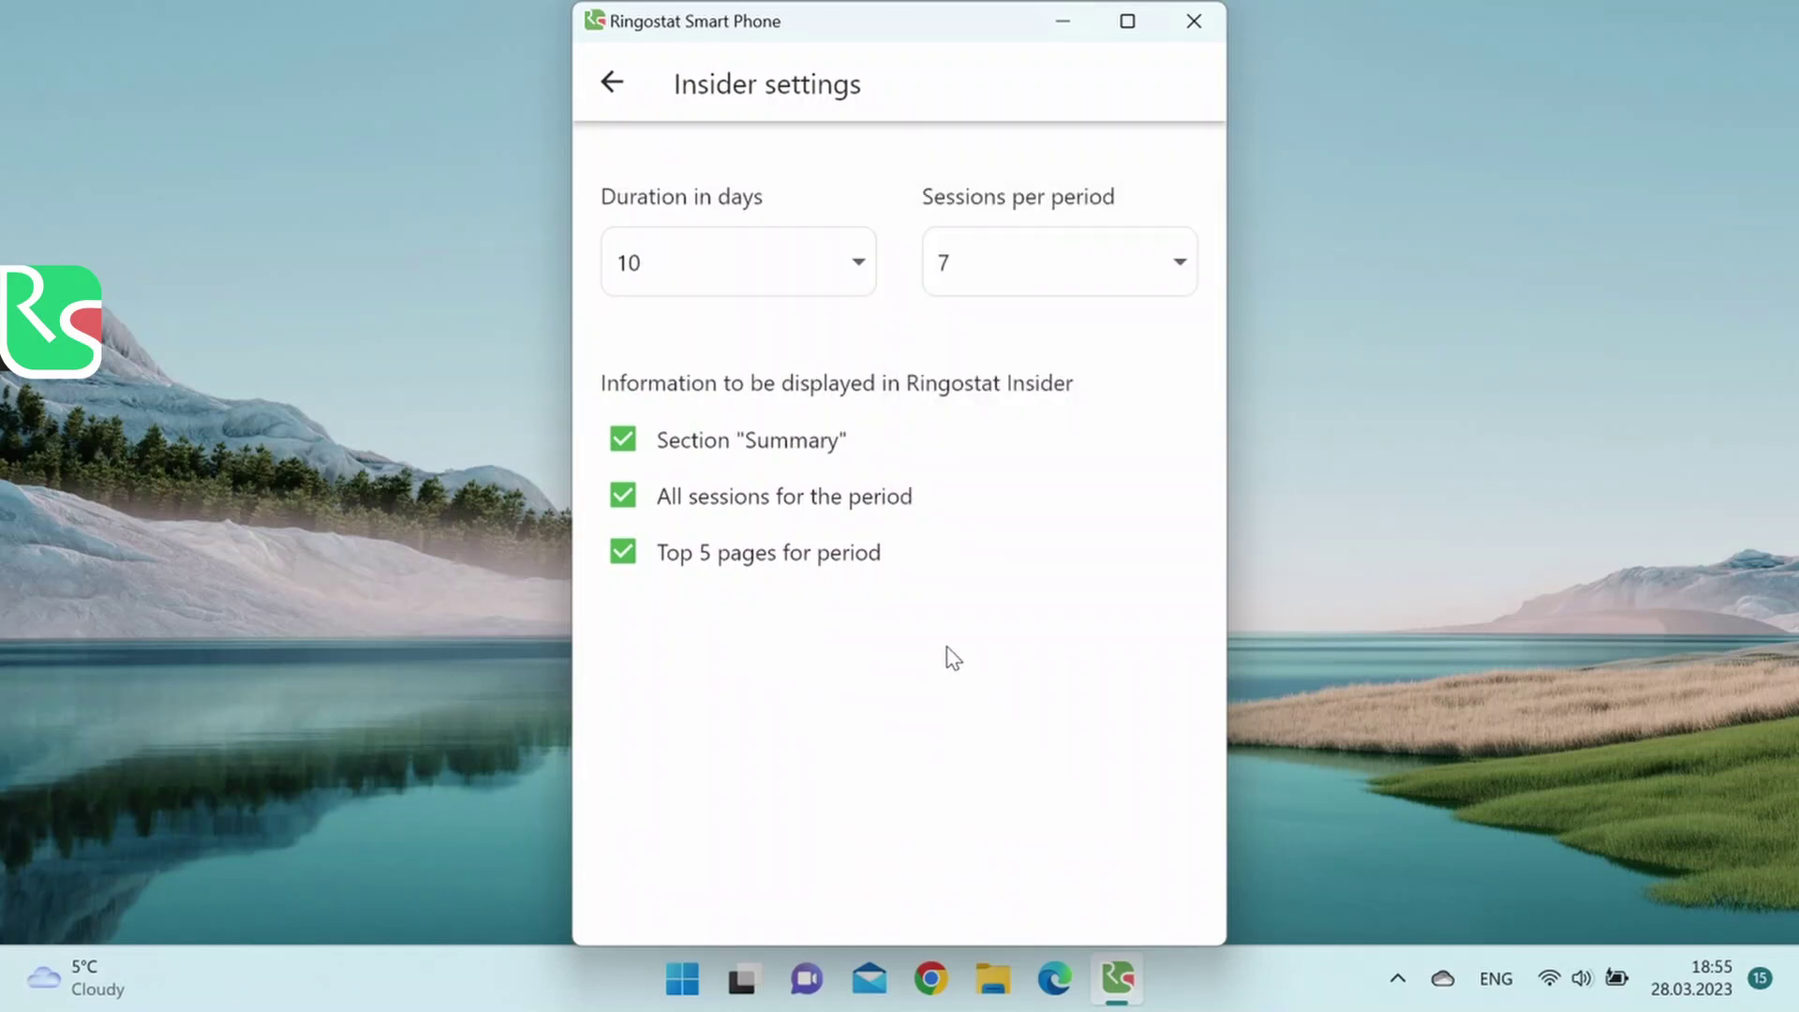
Toggle the Summary, all sessions and top 5 pages sections off and back on.
{"action": "left_click", "coordinate": [626, 453]}
{"action": "left_click", "coordinate": [625, 451]}
{"action": "left_click", "coordinate": [624, 507]}
{"action": "left_click", "coordinate": [624, 504]}
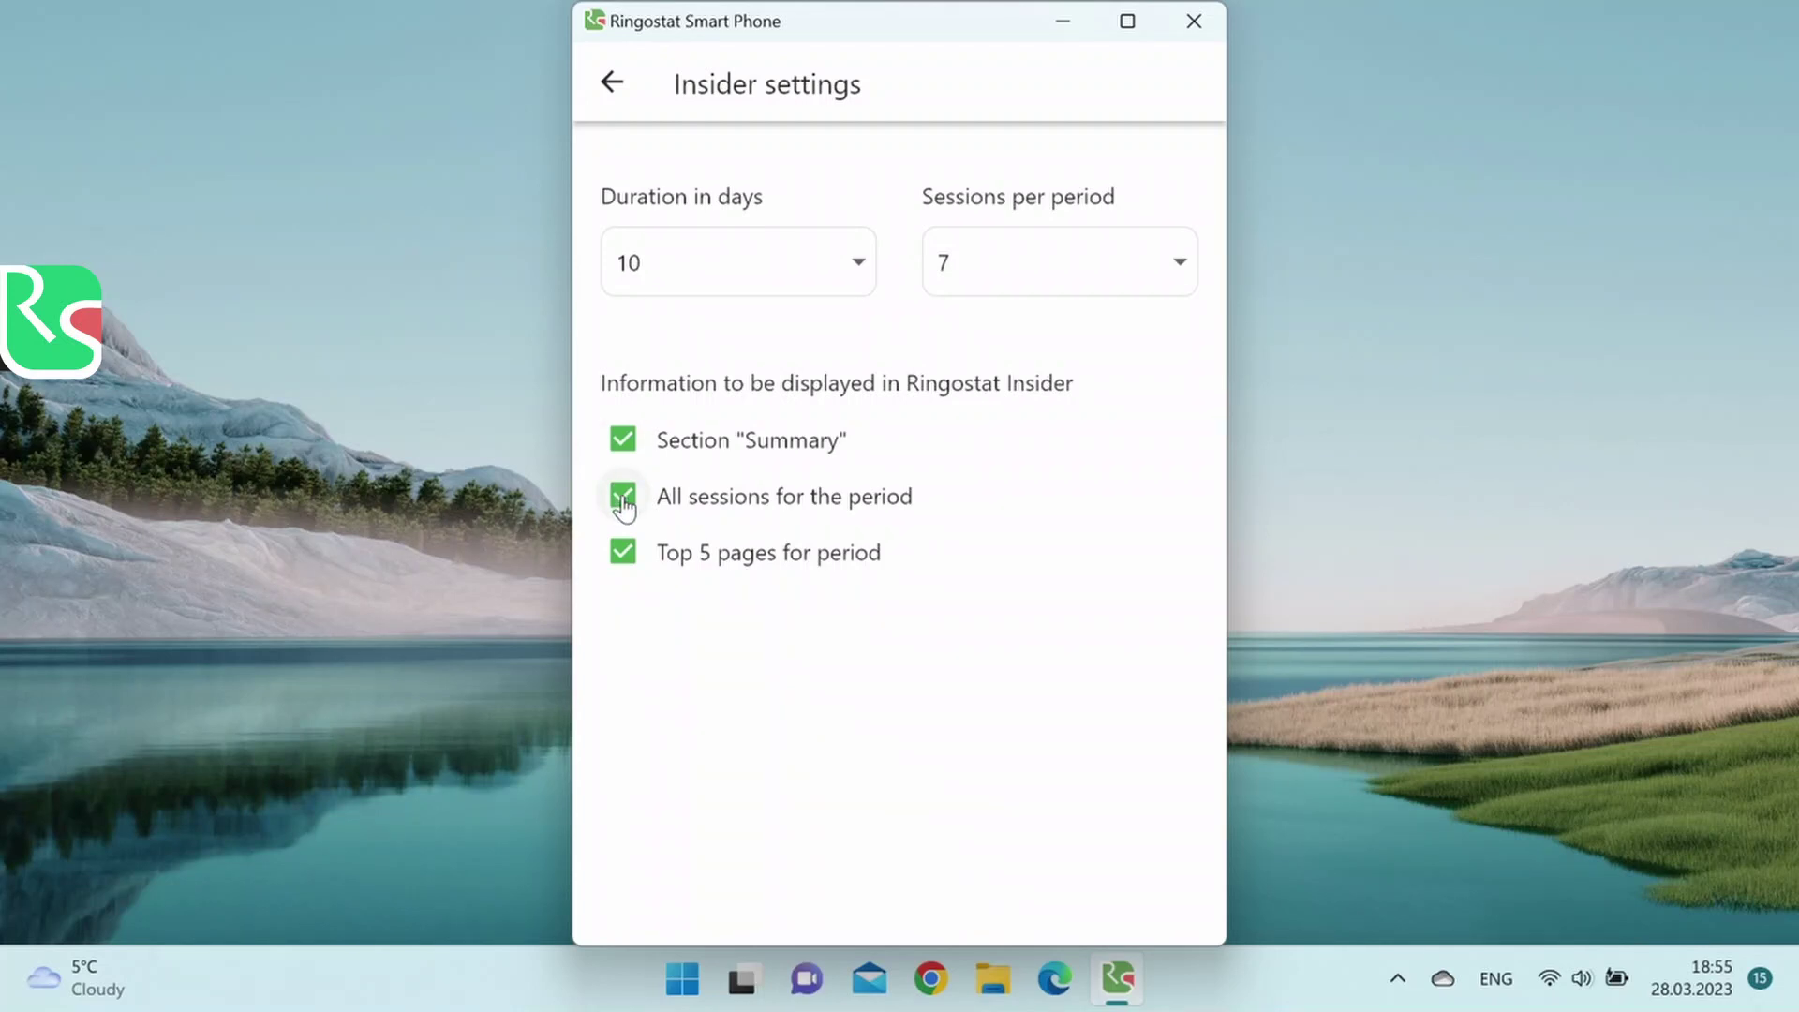
{"action": "left_click", "coordinate": [619, 563]}
{"action": "left_click", "coordinate": [619, 562]}
{"action": "left_click", "coordinate": [614, 89]}
Confirm Call history settings of 7 days and a maximum of 25 calls per period.
{"action": "left_click", "coordinate": [739, 500]}
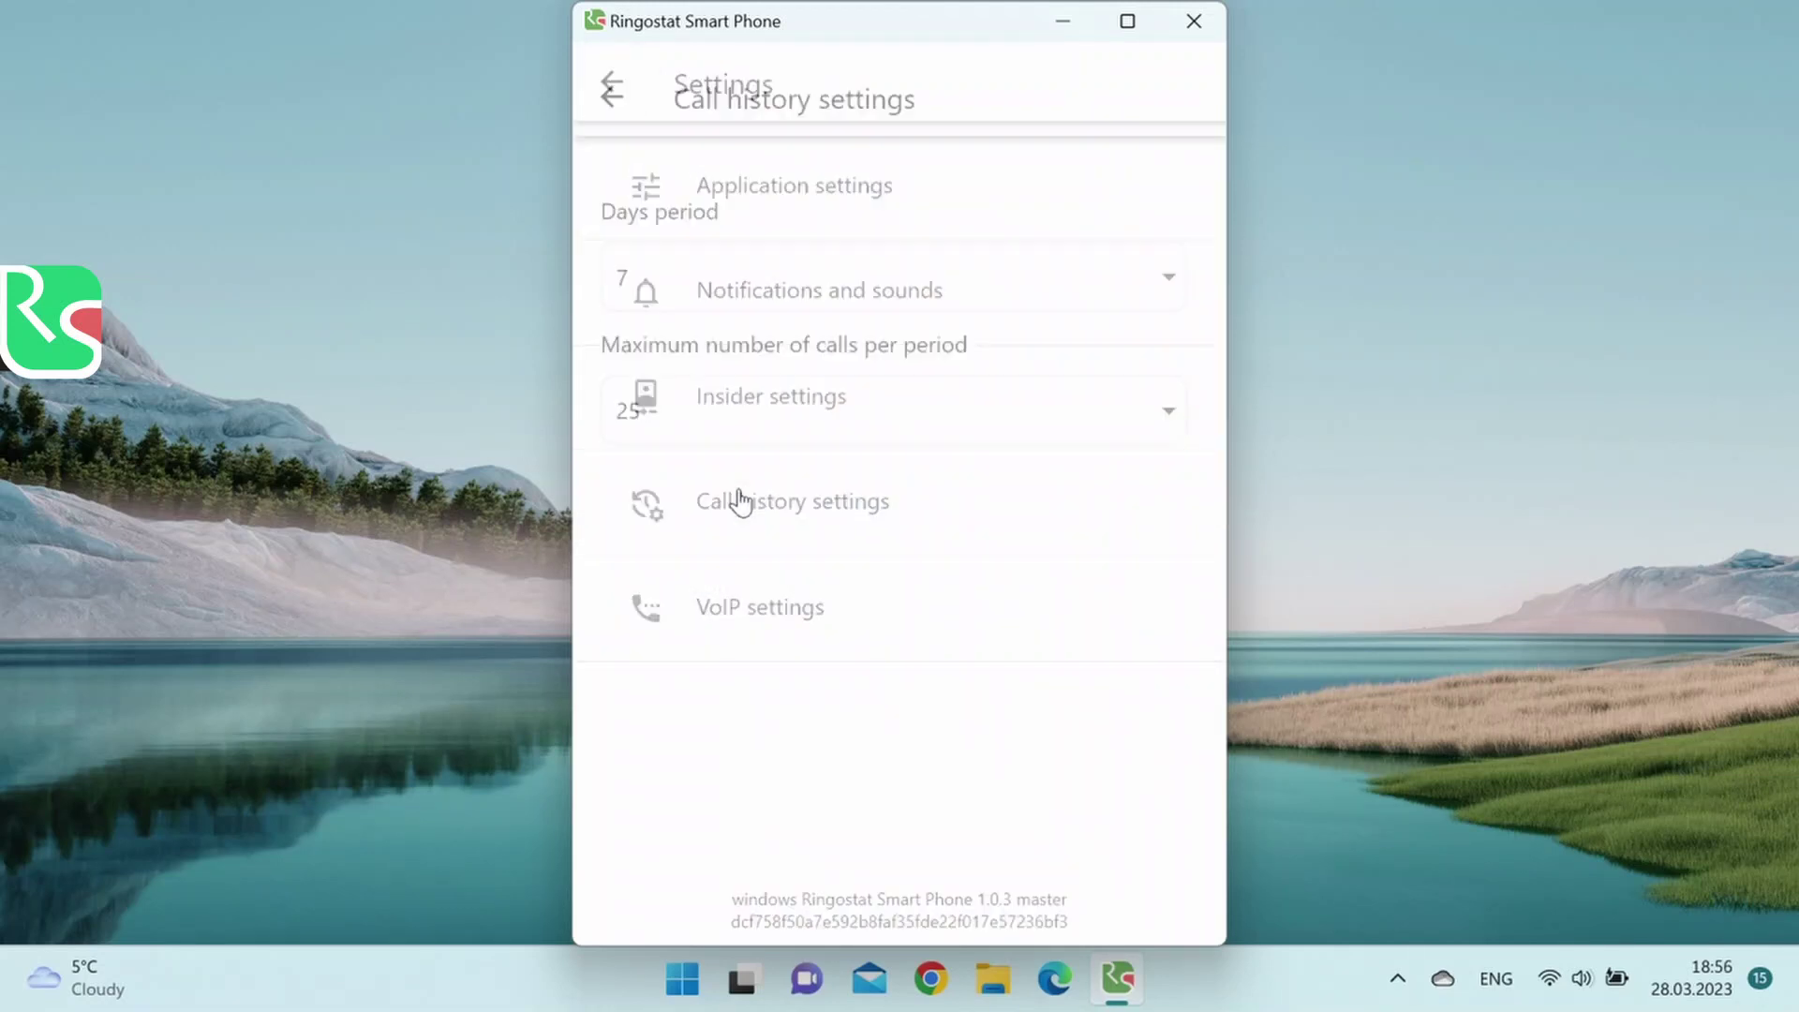
{"action": "left_click", "coordinate": [743, 255]}
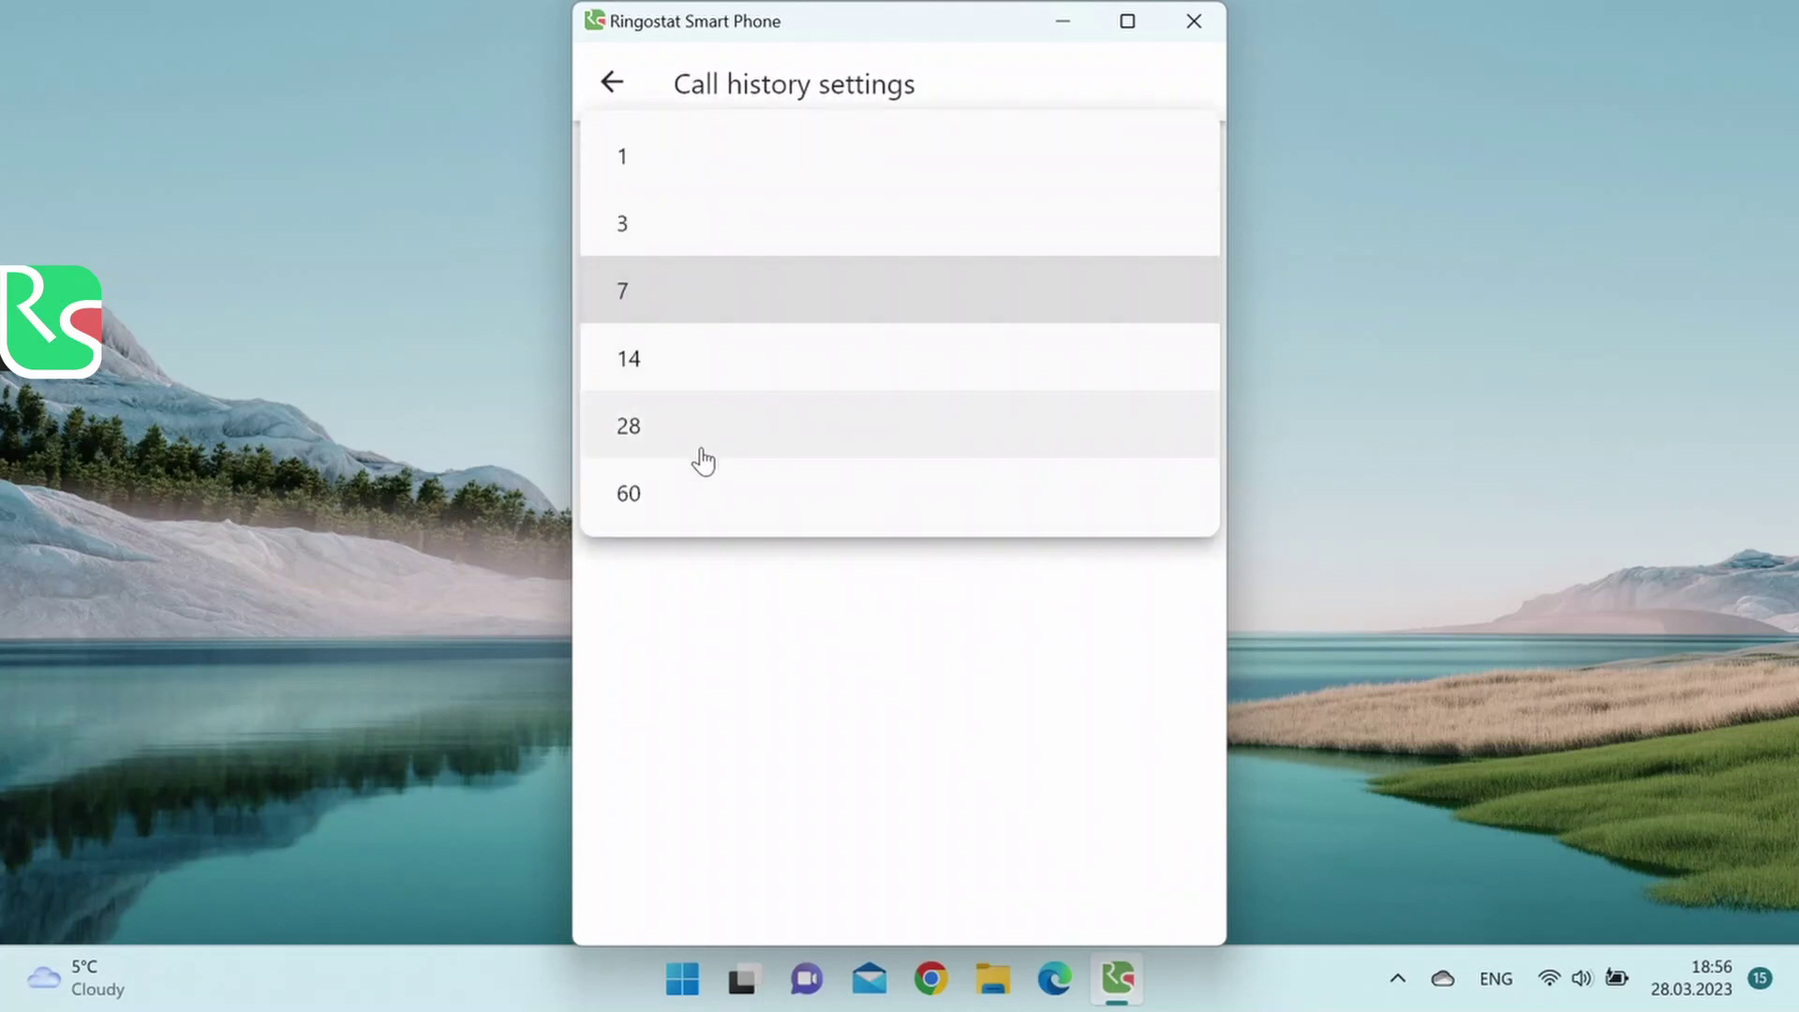
{"action": "left_click", "coordinate": [708, 637]}
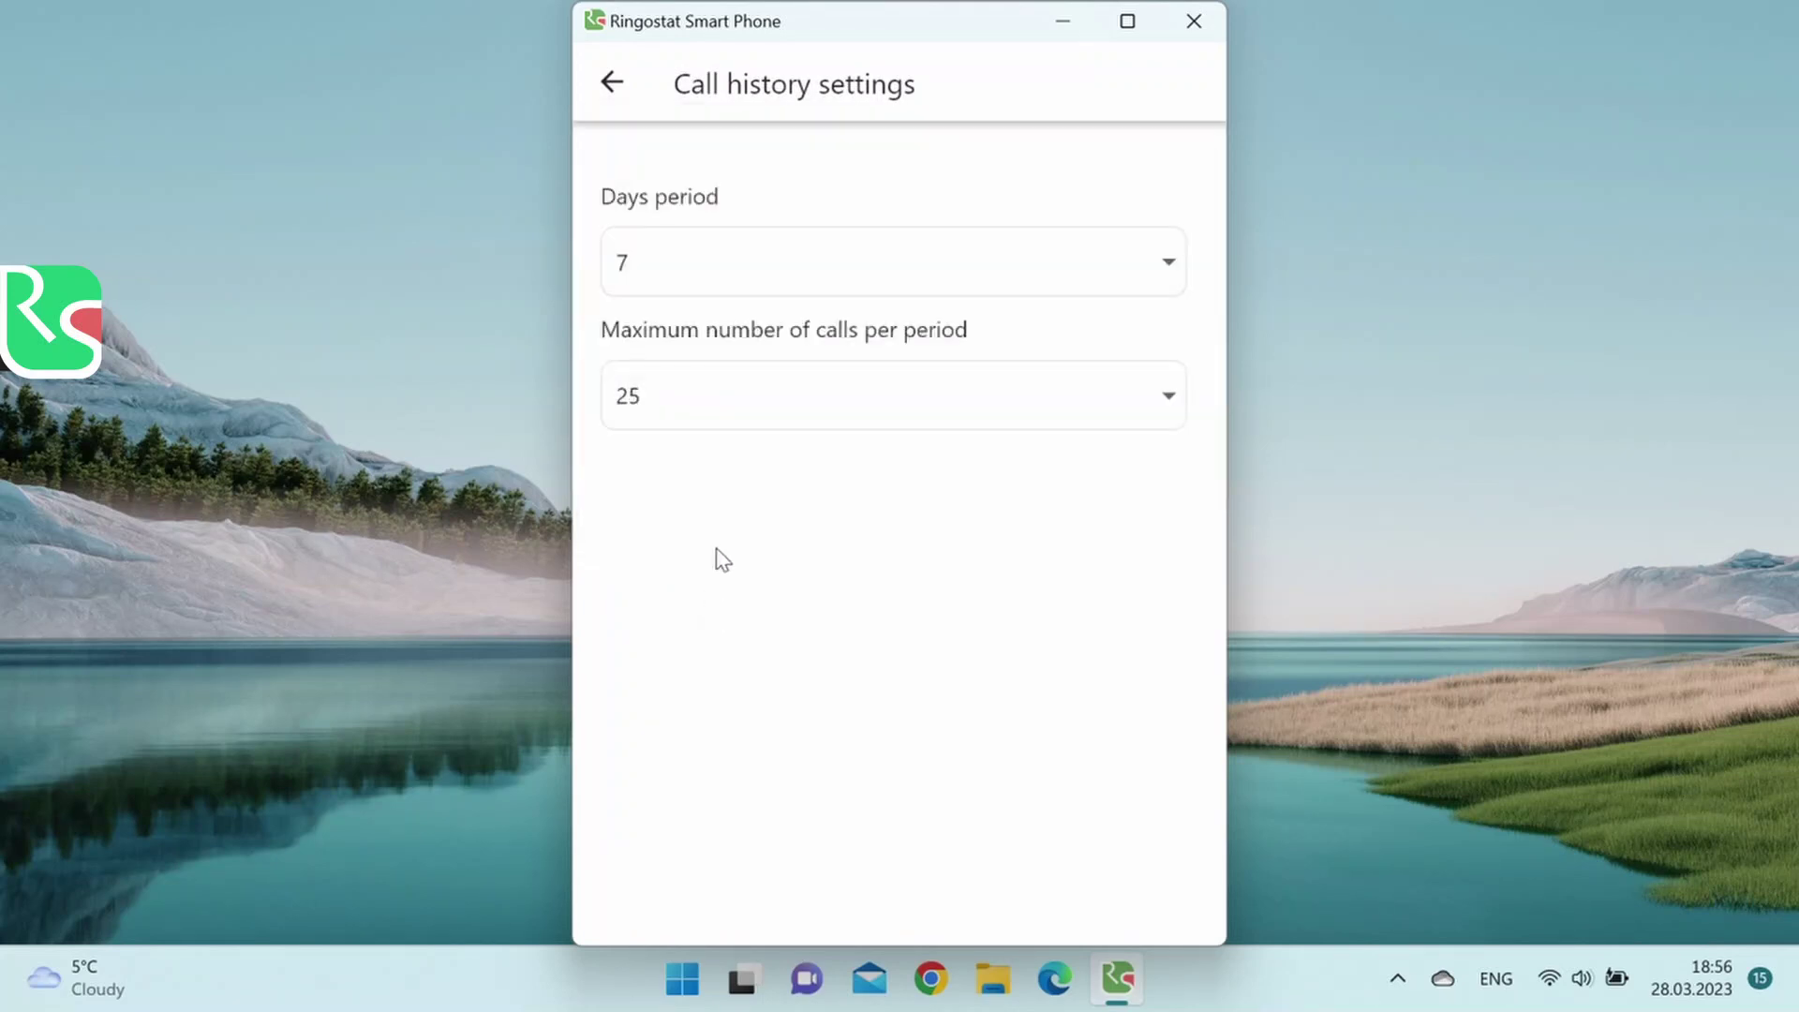
{"action": "left_click", "coordinate": [740, 416]}
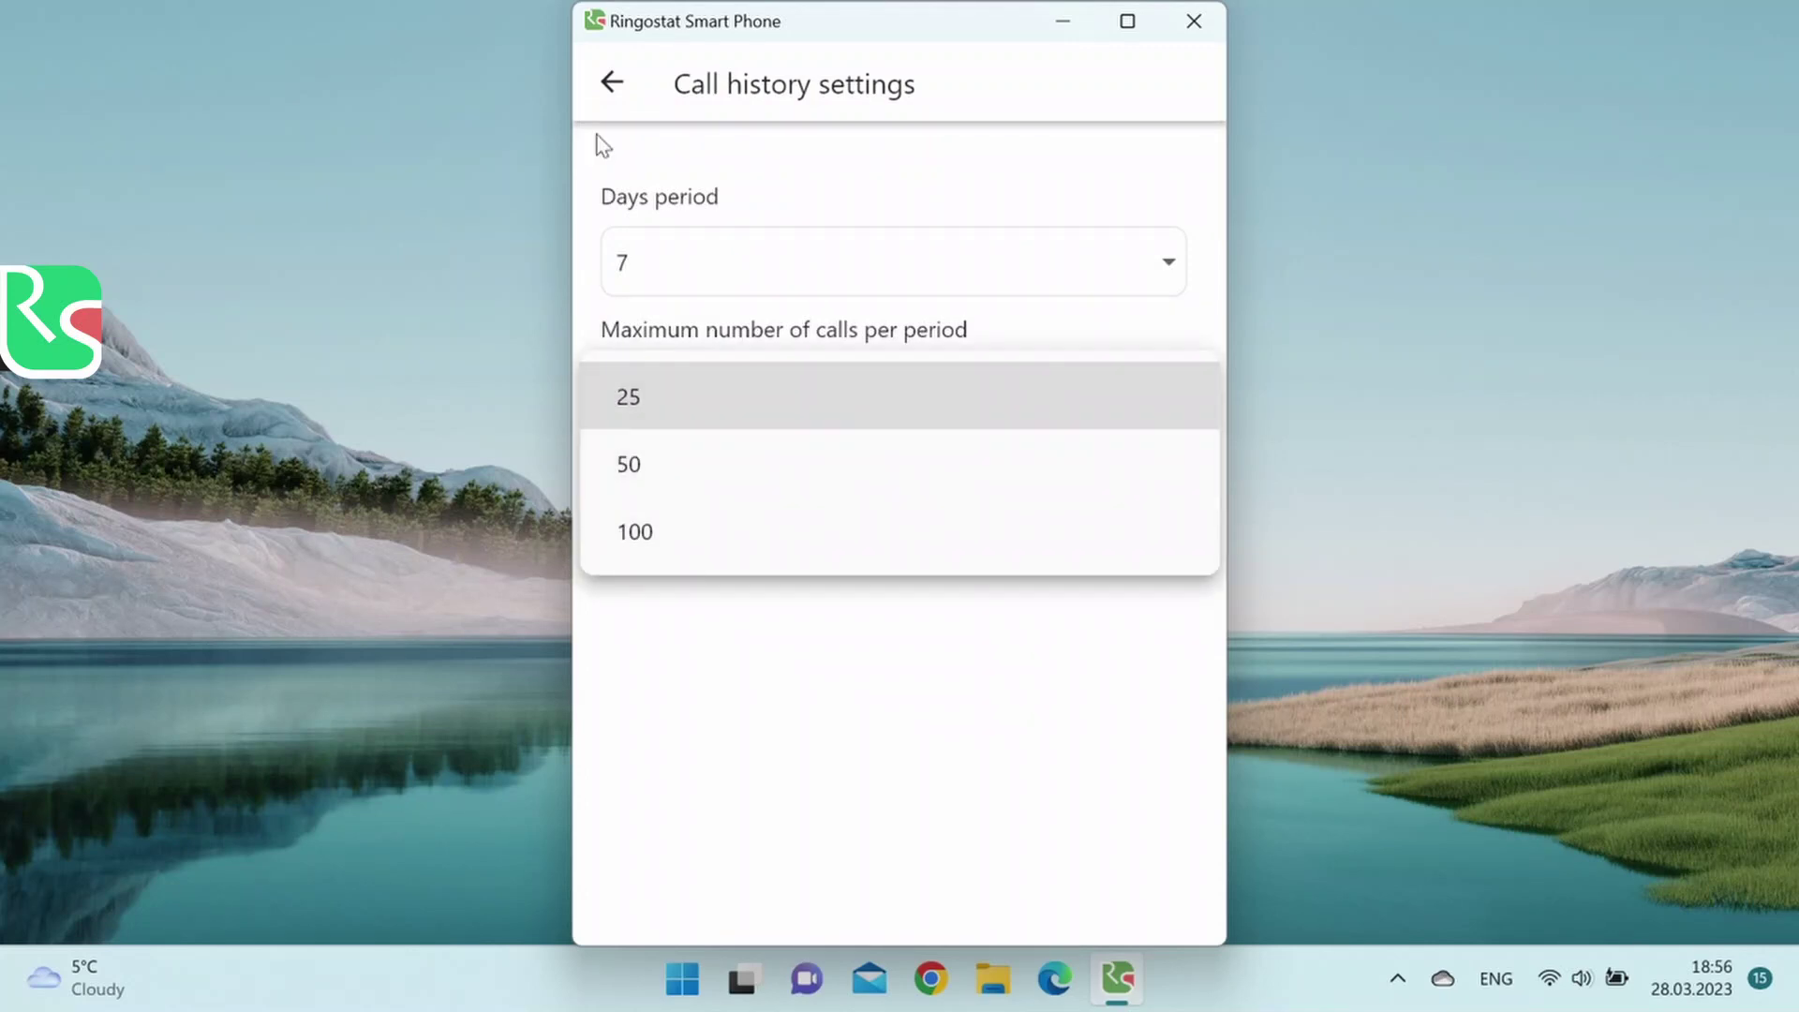
{"action": "left_click", "coordinate": [611, 94]}
{"action": "left_click", "coordinate": [615, 94]}
In VoIP settings, toggle rejecting incoming calls during a conversation off and back on.
{"action": "left_click", "coordinate": [763, 606]}
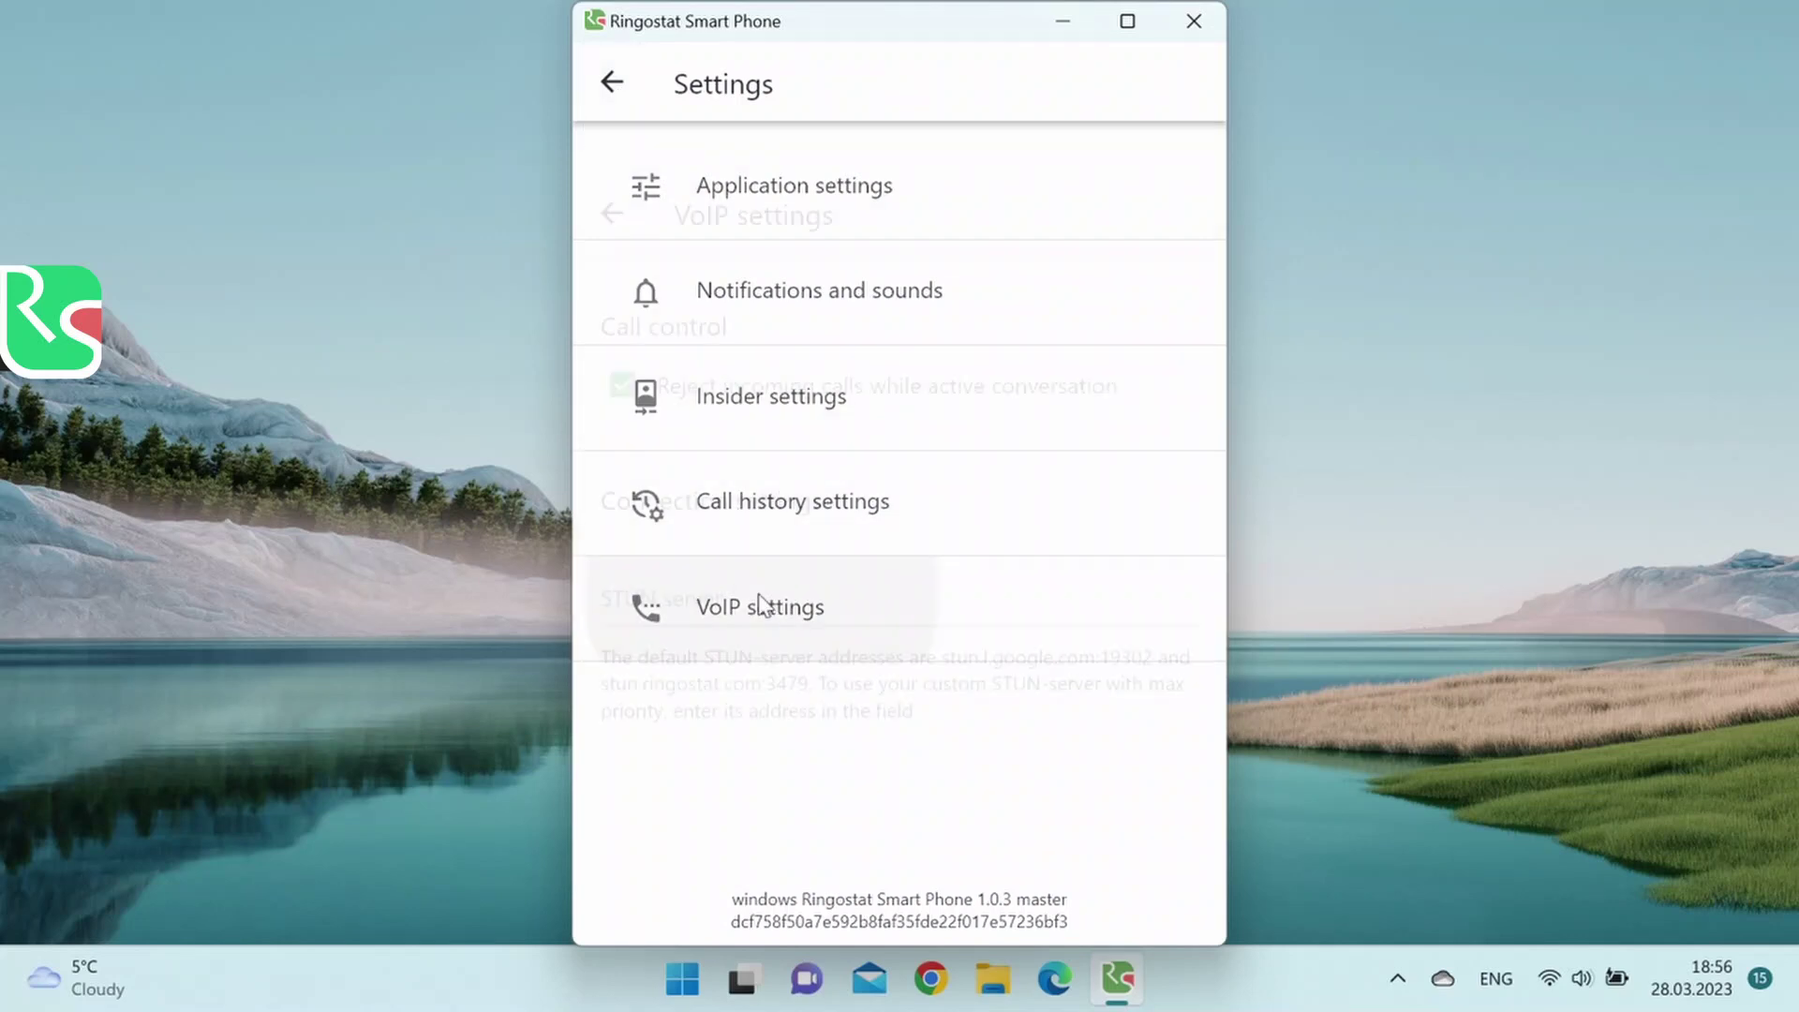
{"action": "left_click", "coordinate": [623, 255]}
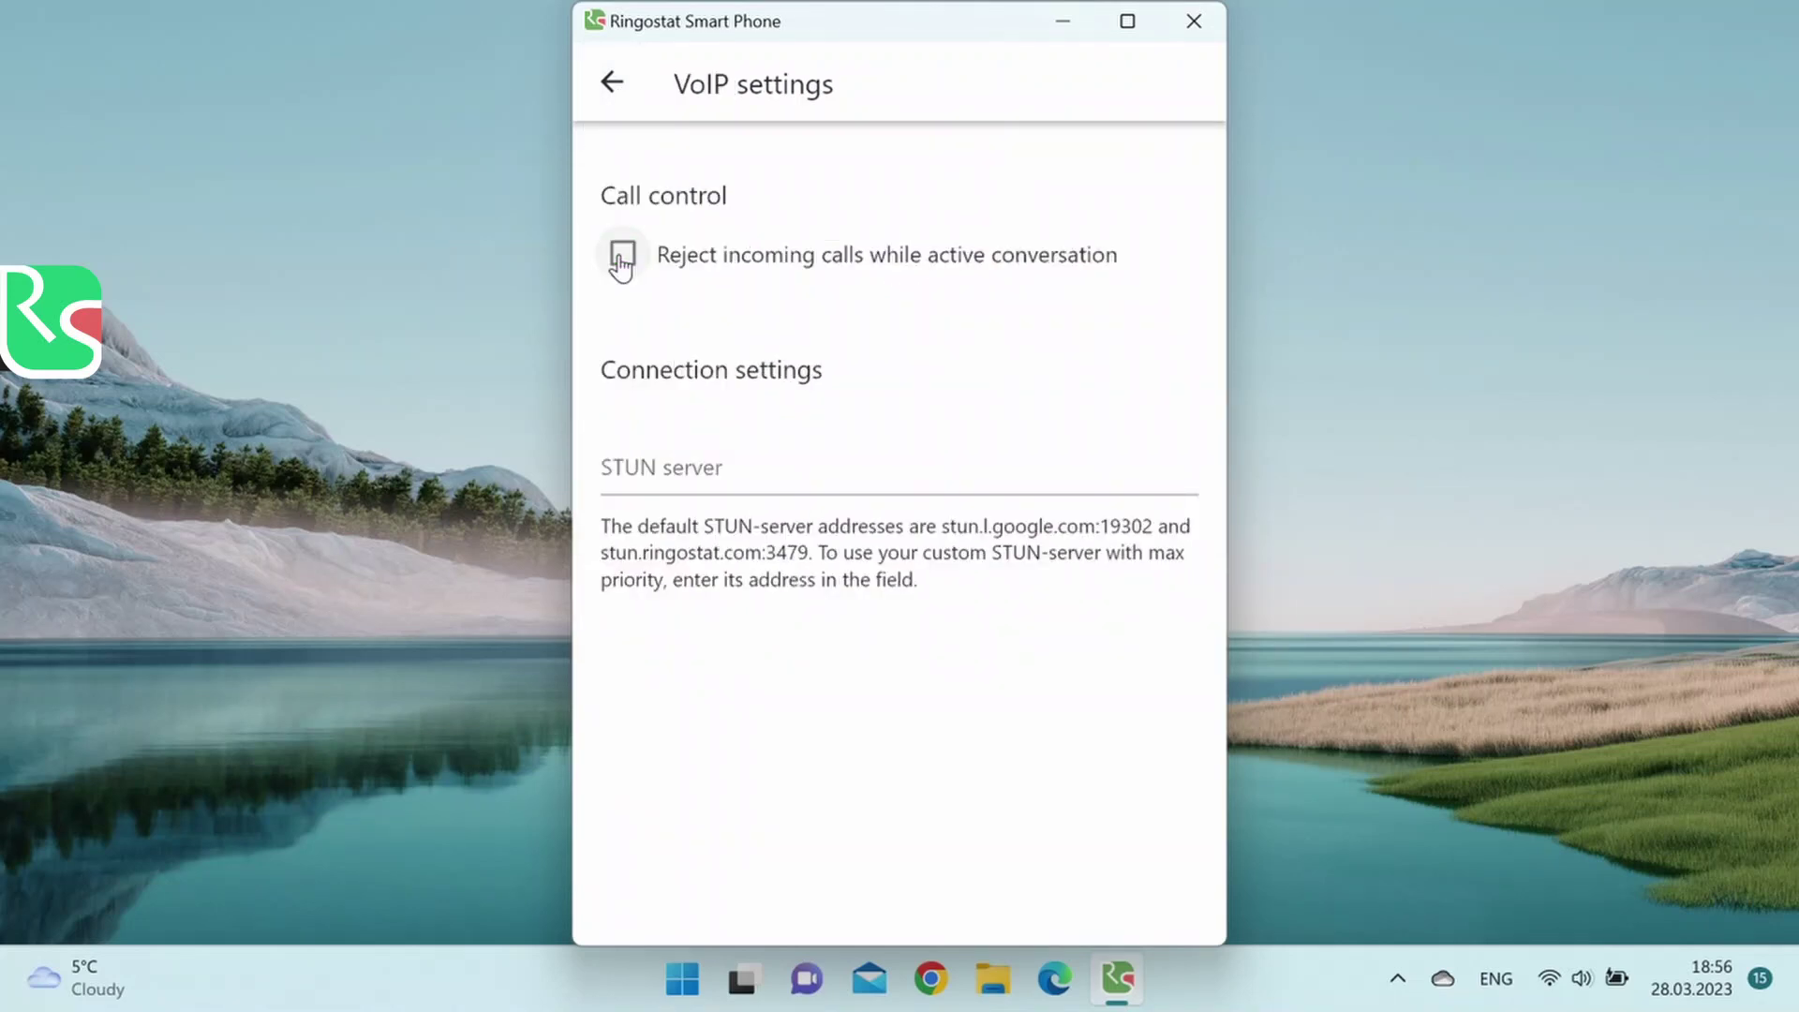
{"action": "left_click", "coordinate": [623, 257]}
From the account menu, open the About page showing version 1.0.3 and the app description.
{"action": "left_click", "coordinate": [612, 82]}
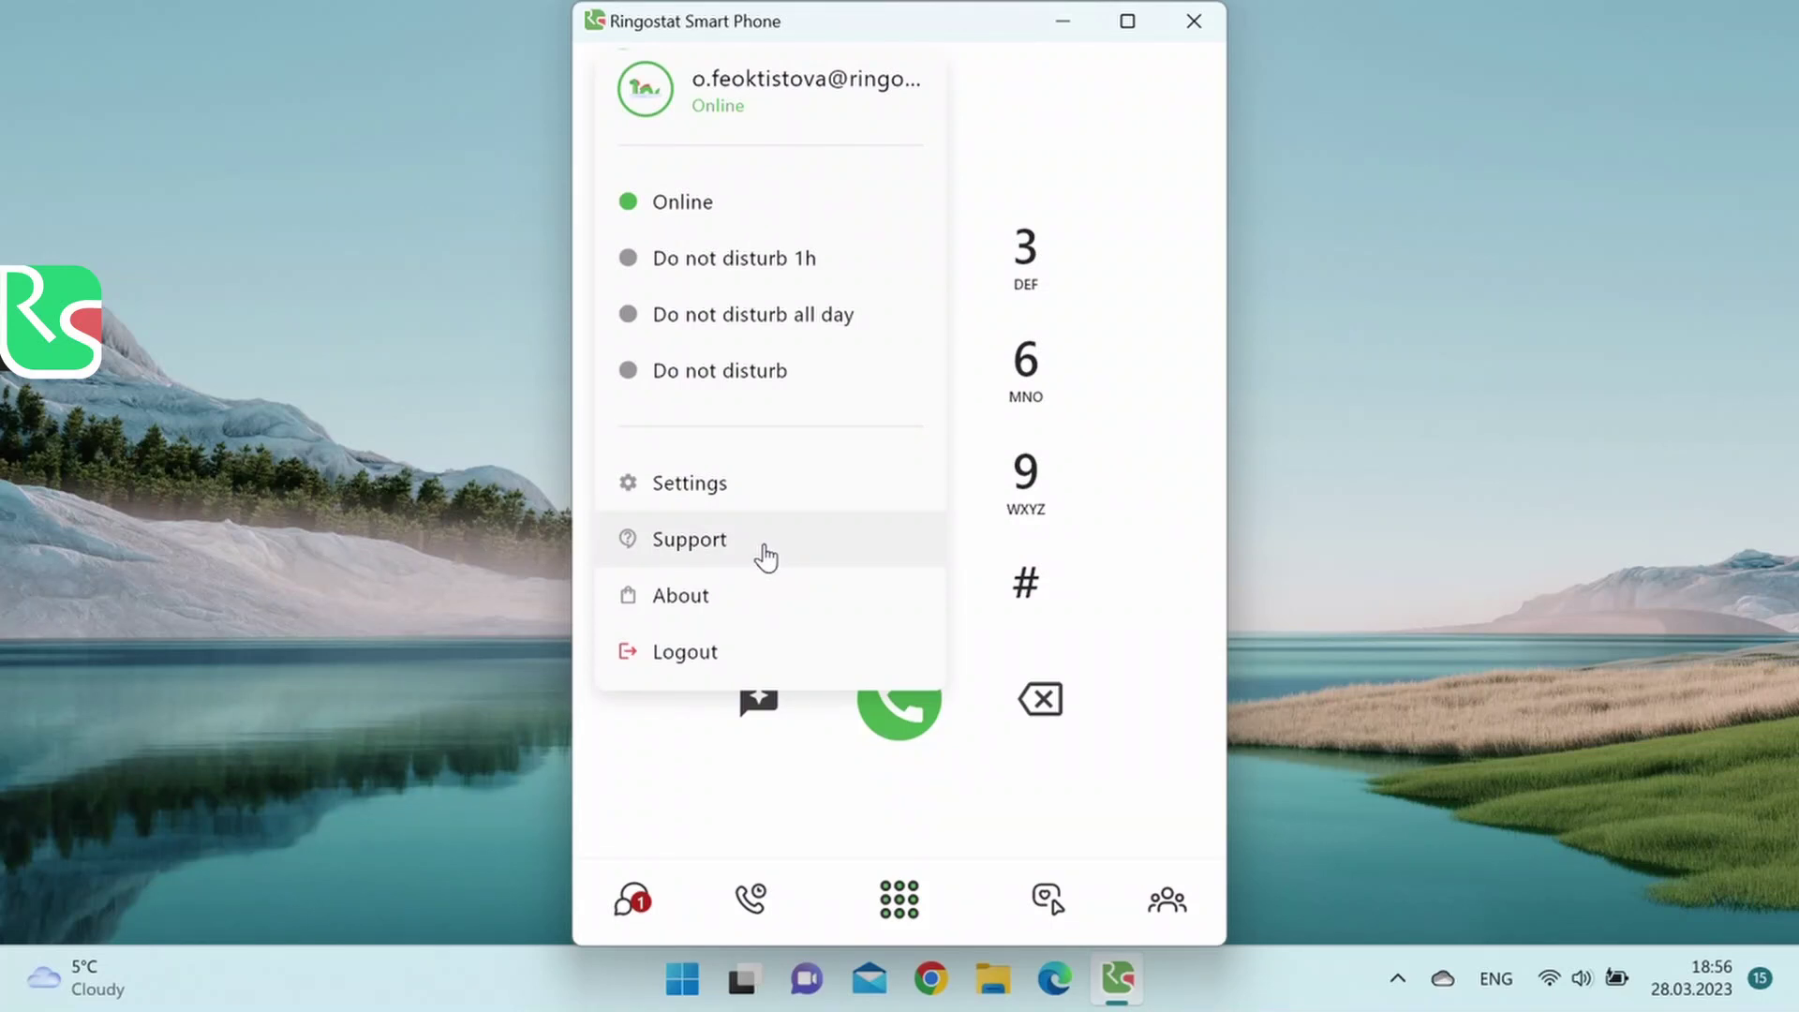
{"action": "left_click", "coordinate": [745, 593]}
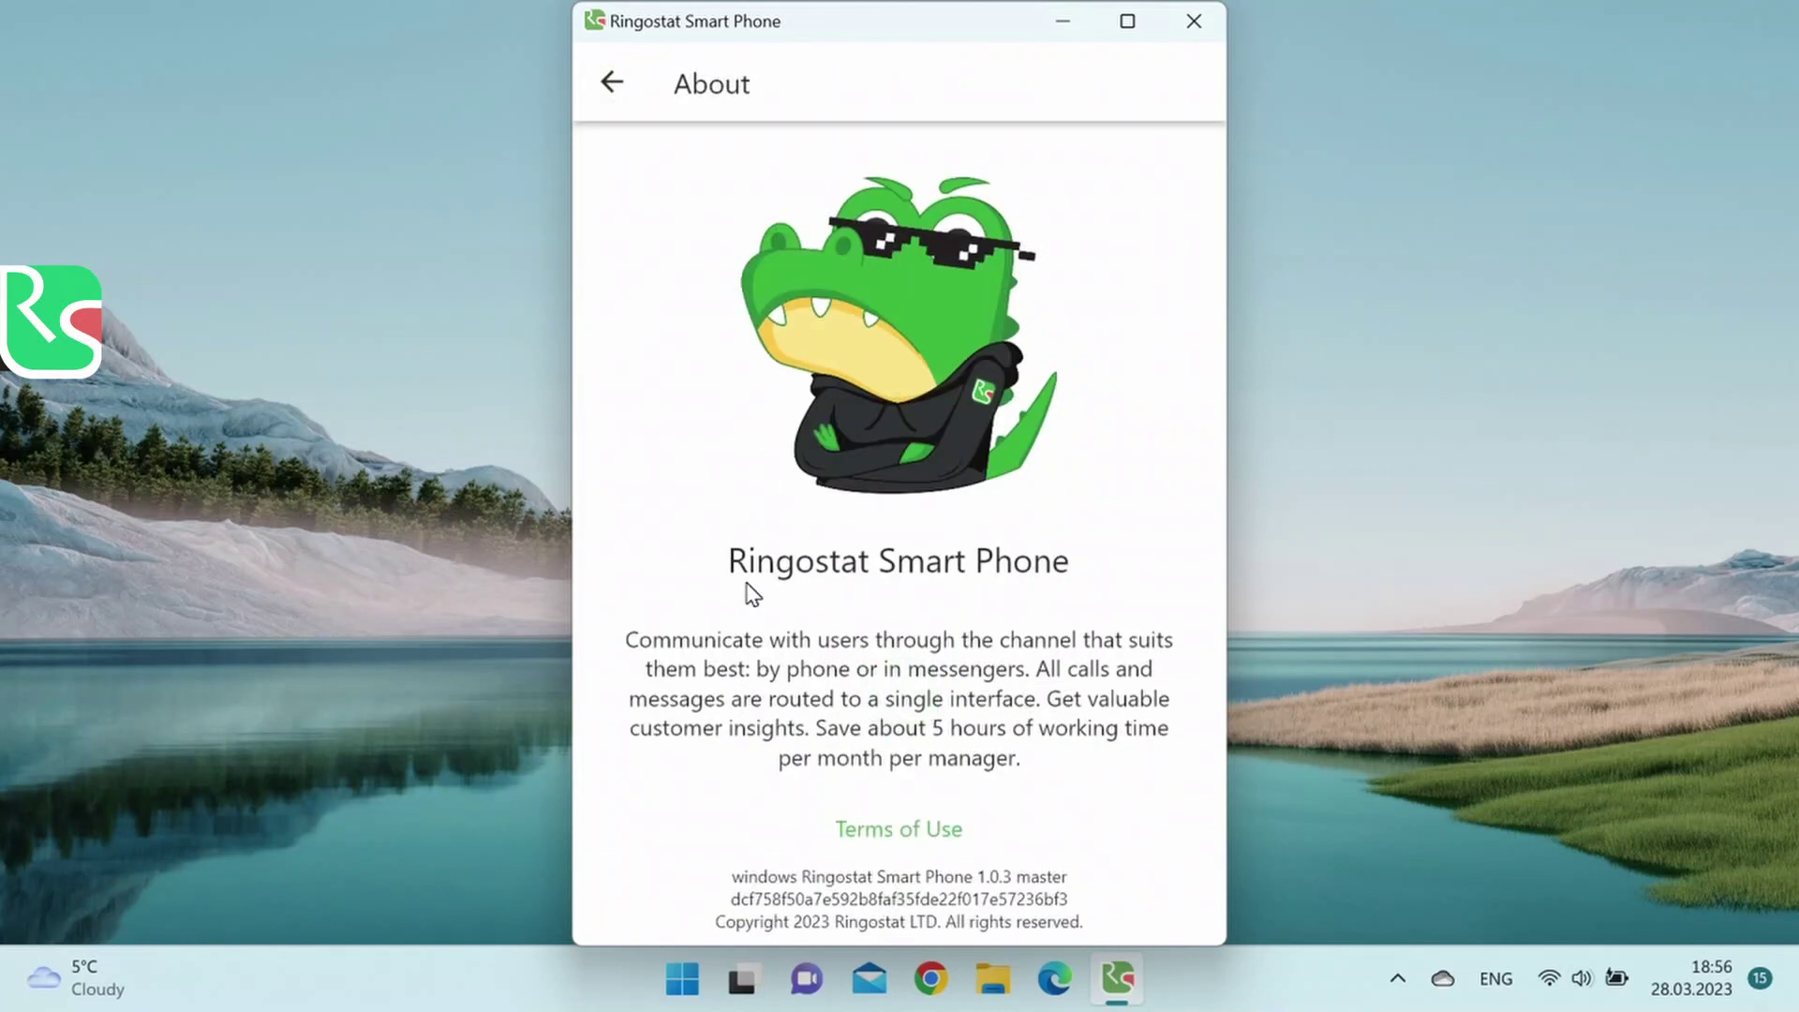